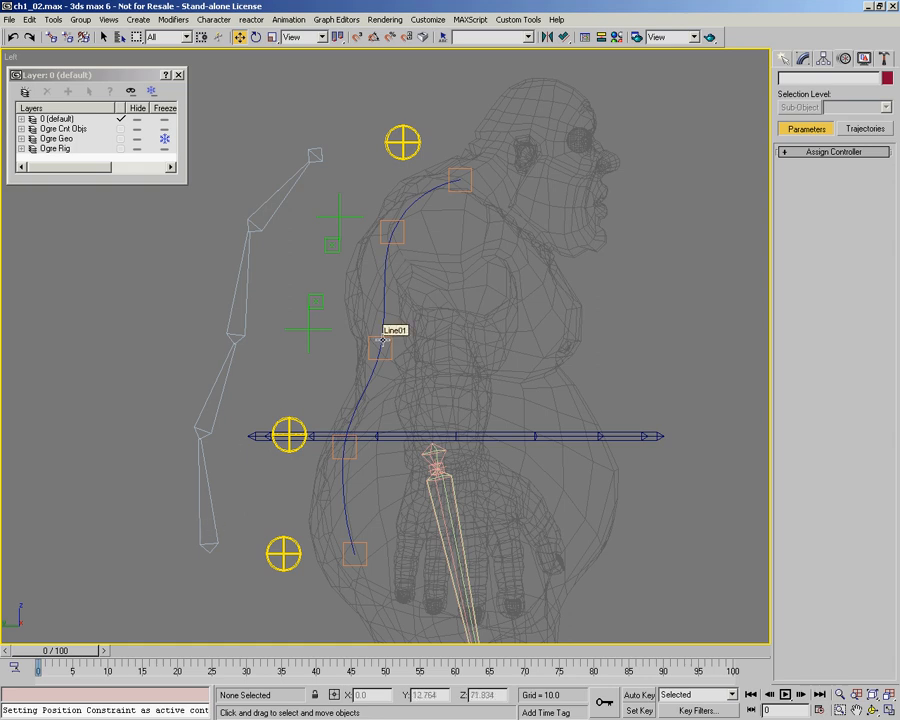
Try rotating the CNT02 control at the hips to test the spine rig
click(288, 422)
right_click(288, 422)
click(330, 416)
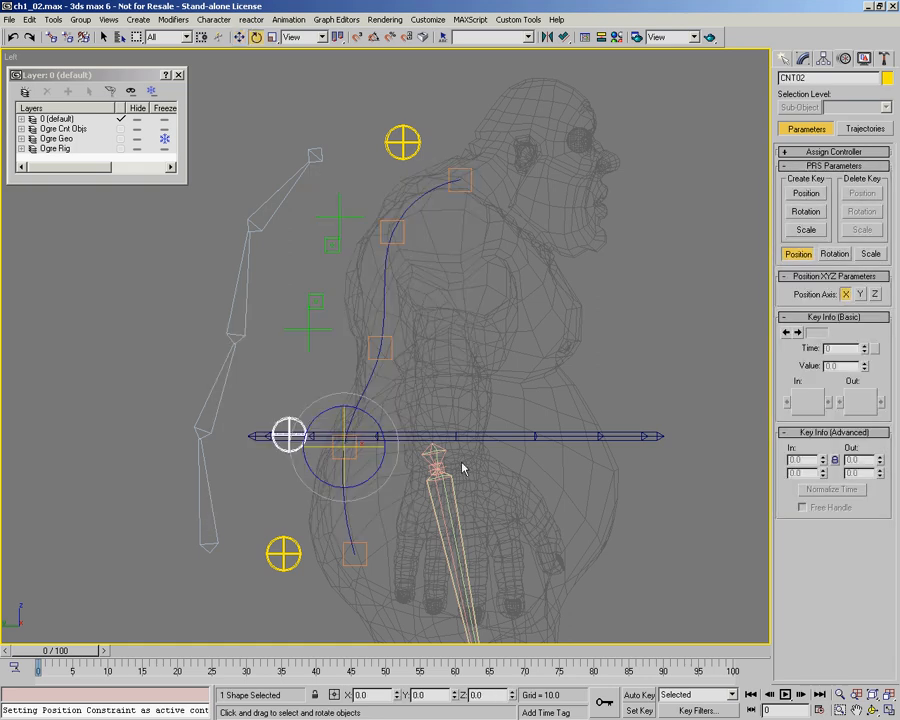
drag(370, 420, 300, 440)
Check helpers Point08 and Point09, then try rotating the constrained helper Point10 and undo that rotation
click(308, 328)
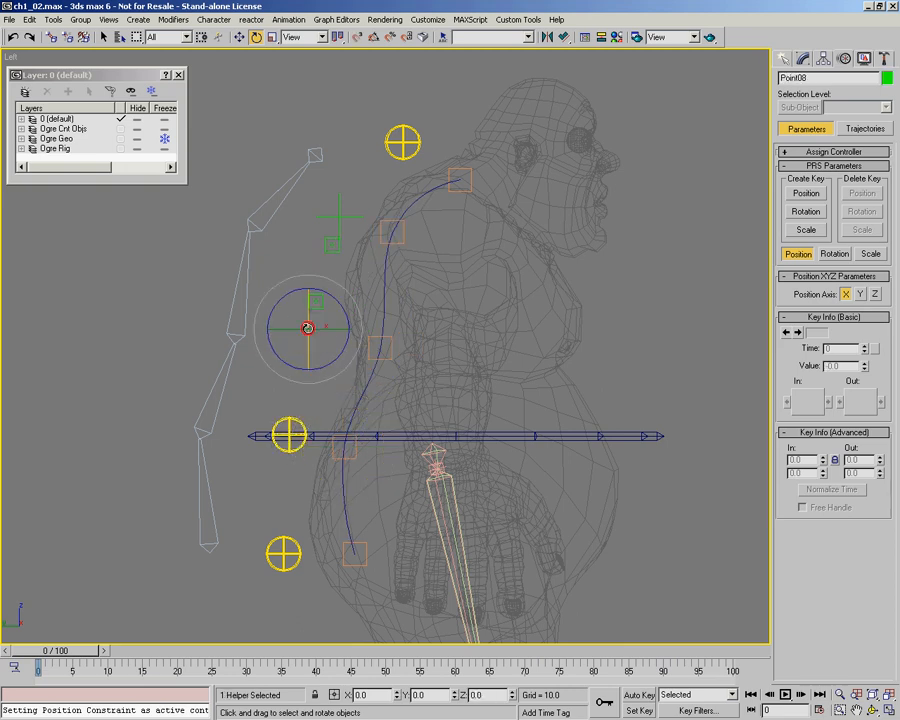
click(340, 216)
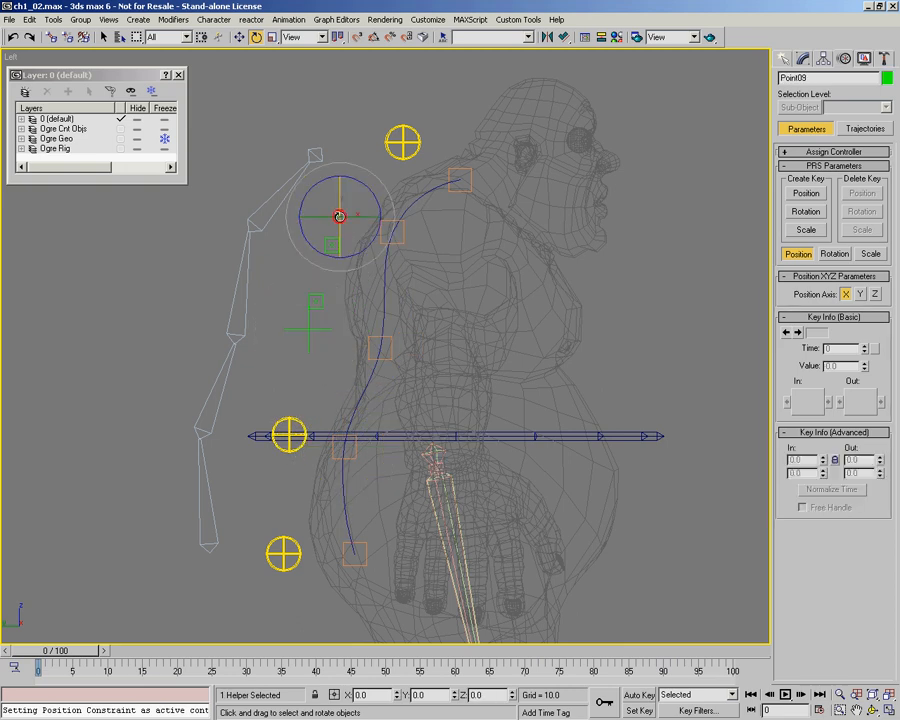
click(310, 327)
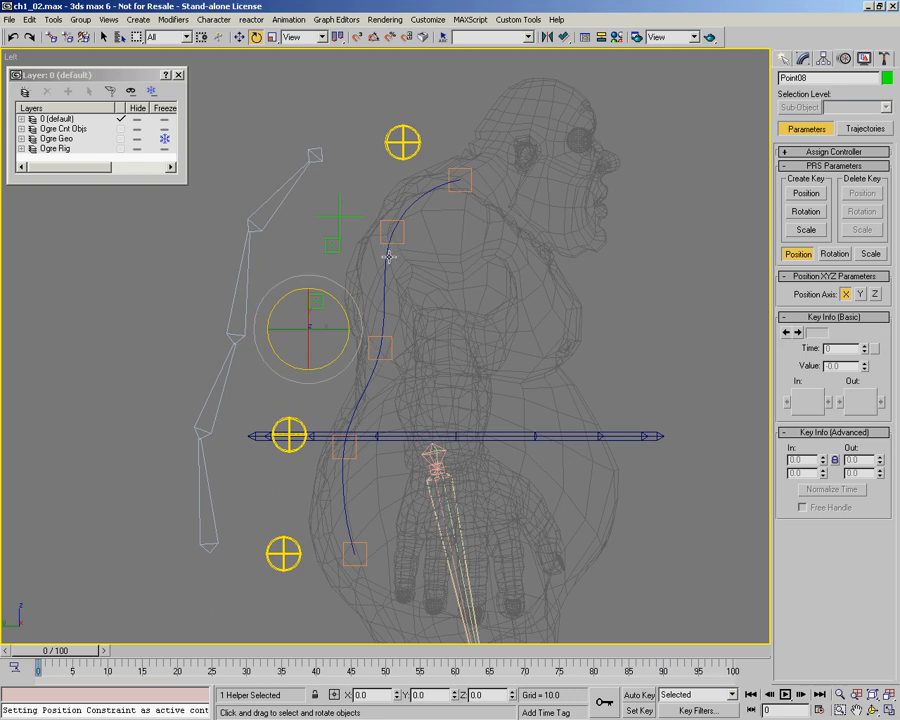
click(338, 249)
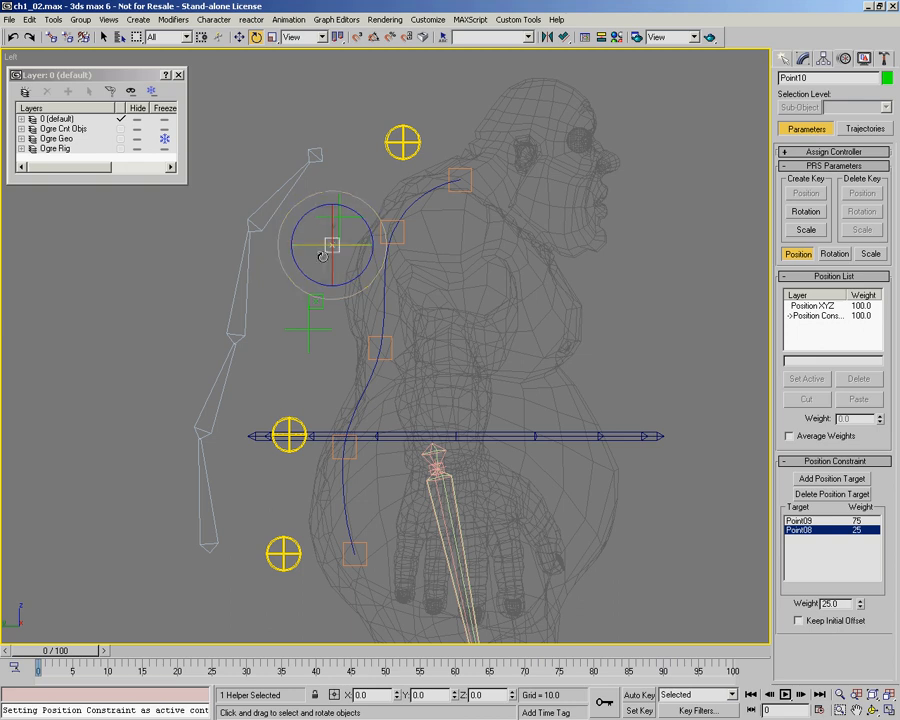
drag(330, 245, 336, 252)
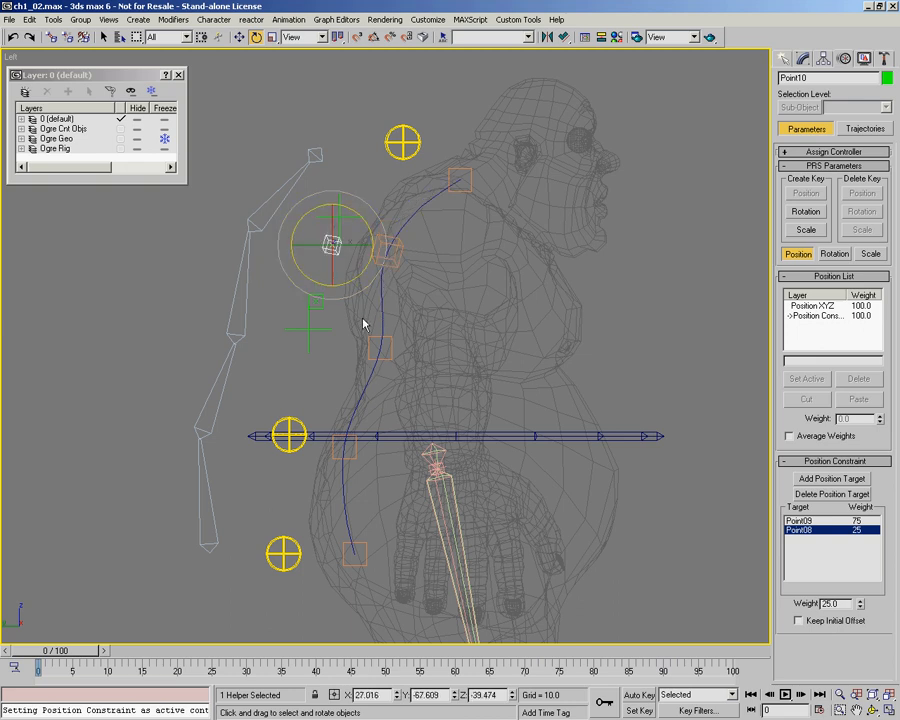
key(ctrl+z)
Unlink spine points Point06 and Point05 from their parents and move Point08 onto the body just below Point05
click(396, 234)
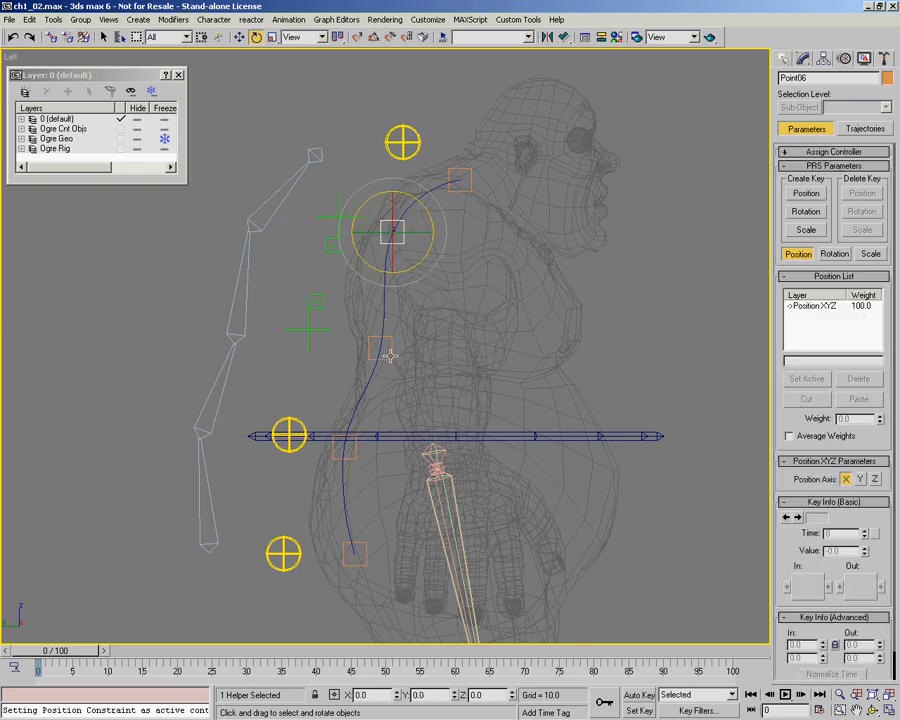
ctrl+click(384, 349)
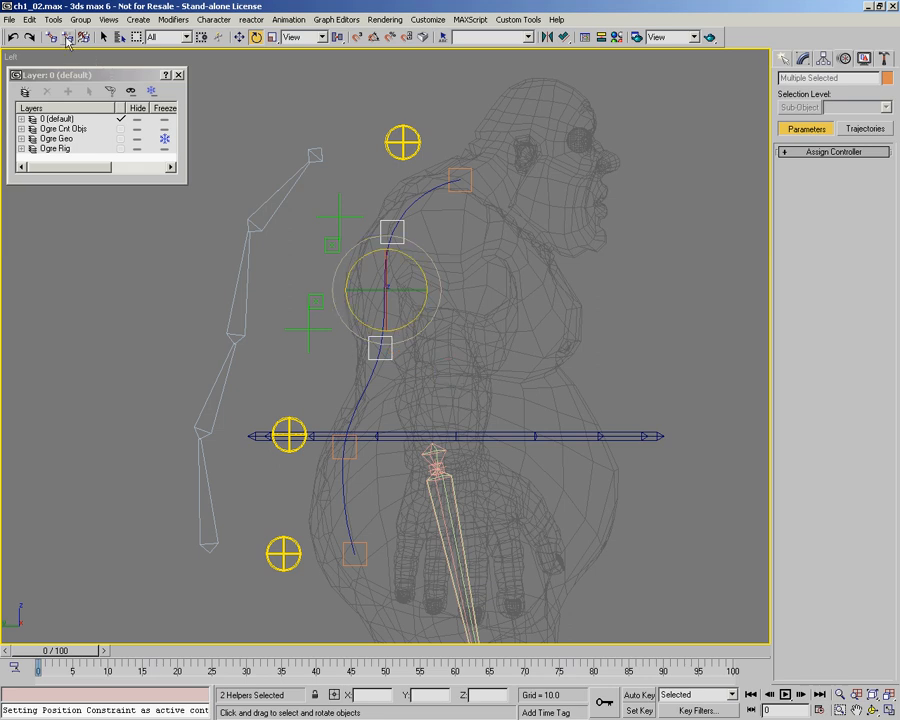
click(308, 326)
right_click(331, 341)
click(368, 351)
drag(320, 314, 411, 362)
Link Point05 to the constrained helper Point11 and Point06 to the constrained helper Point10
click(370, 355)
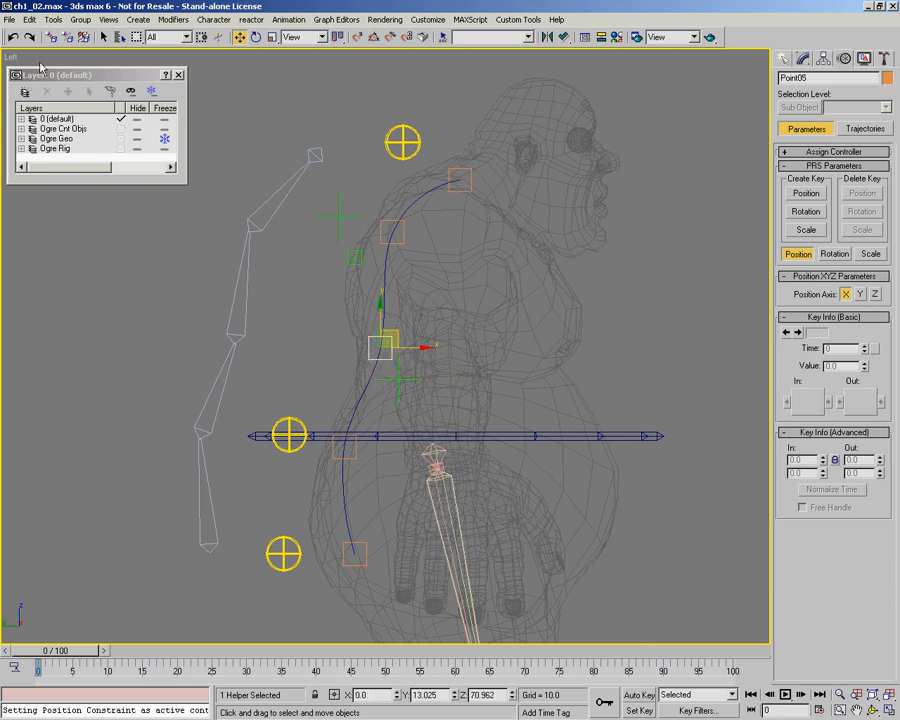
click(51, 37)
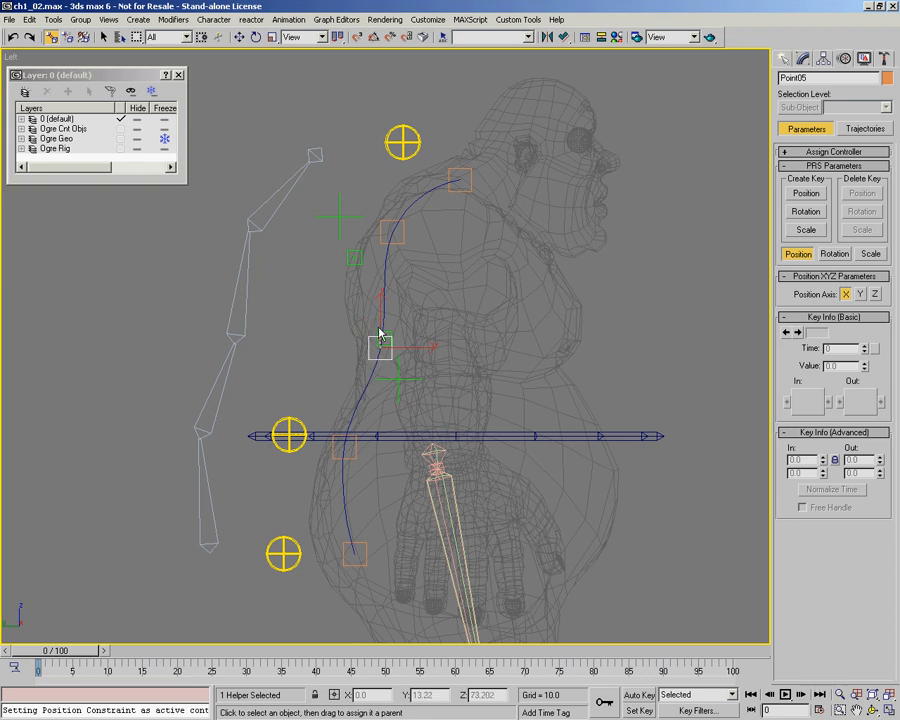
click(392, 231)
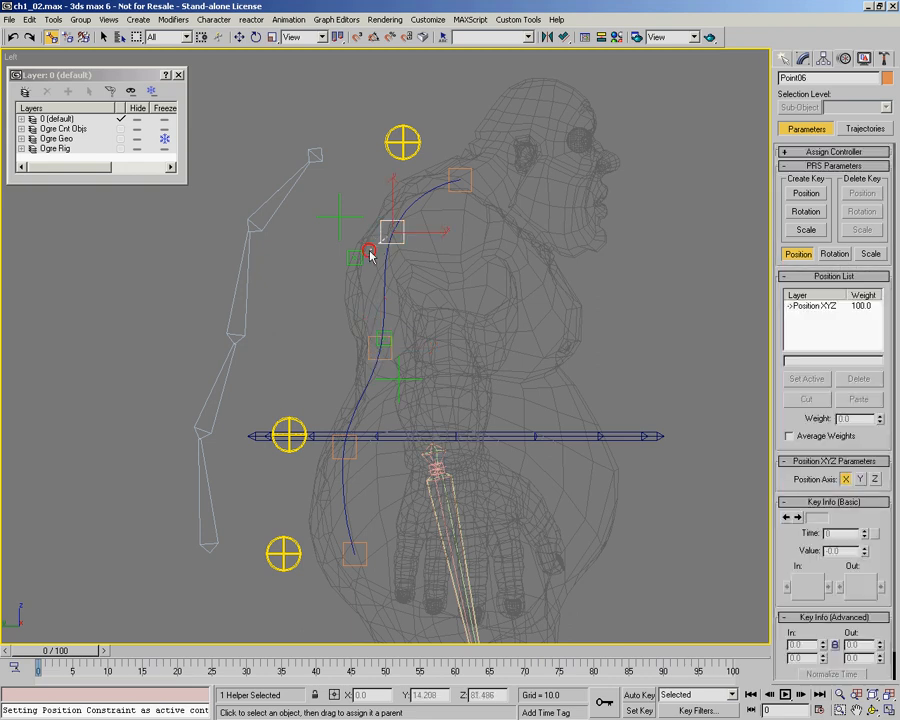
Try rotating the CNT02 control and examine Point05, Point08 and the position constraint targets of Point11
click(297, 420)
right_click(312, 388)
click(339, 421)
drag(322, 345, 356, 366)
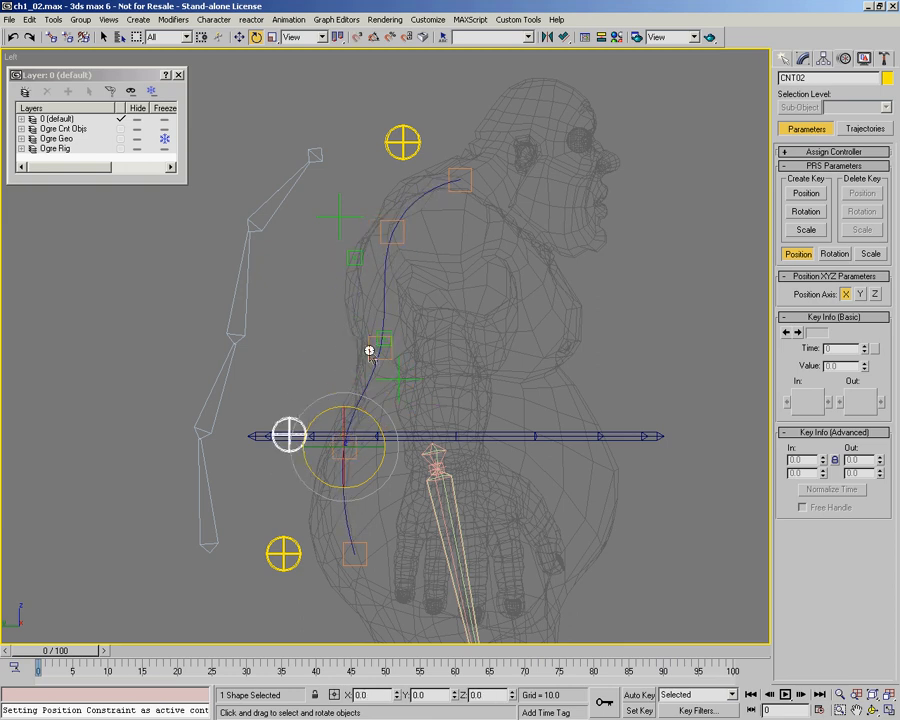
click(380, 344)
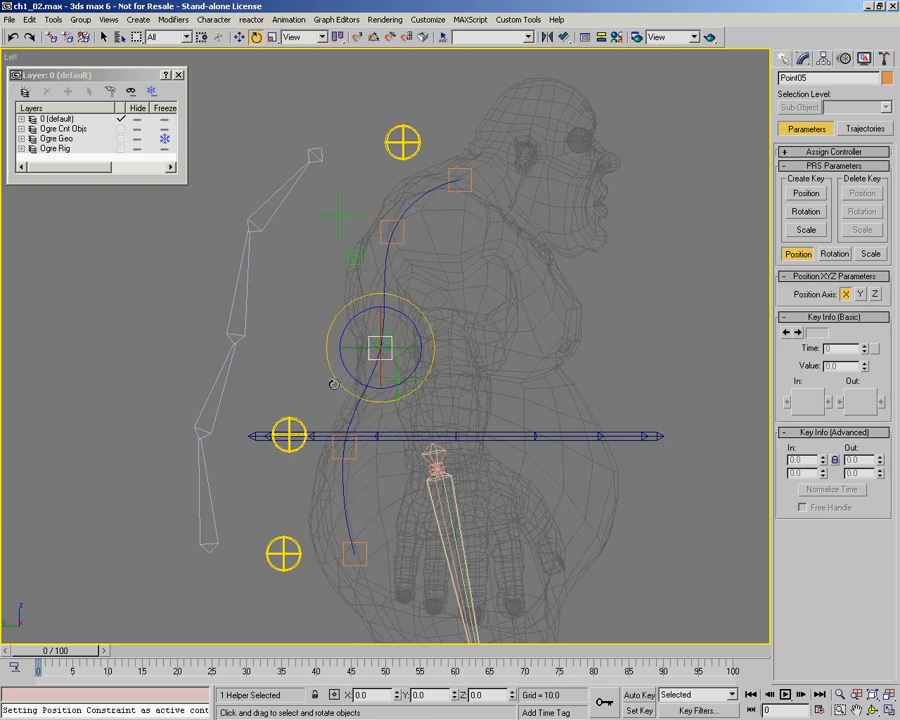
click(399, 379)
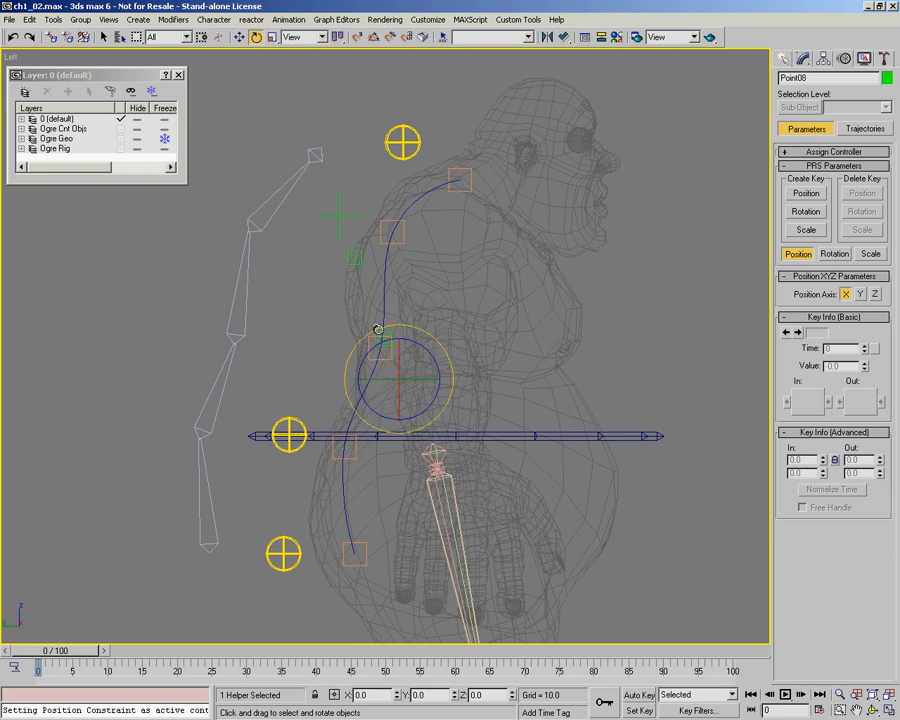
click(378, 329)
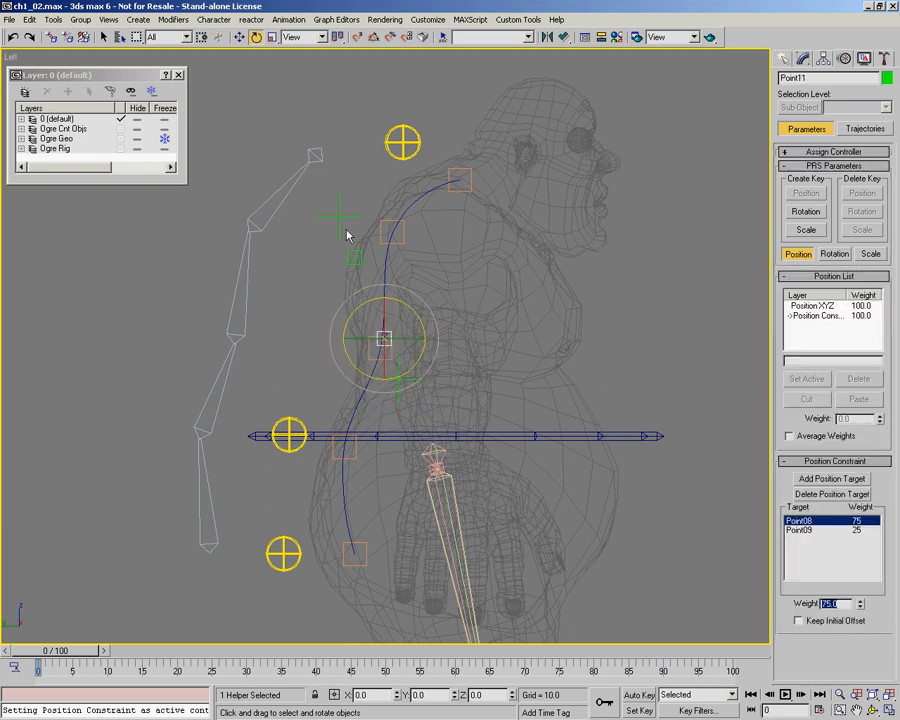
click(400, 380)
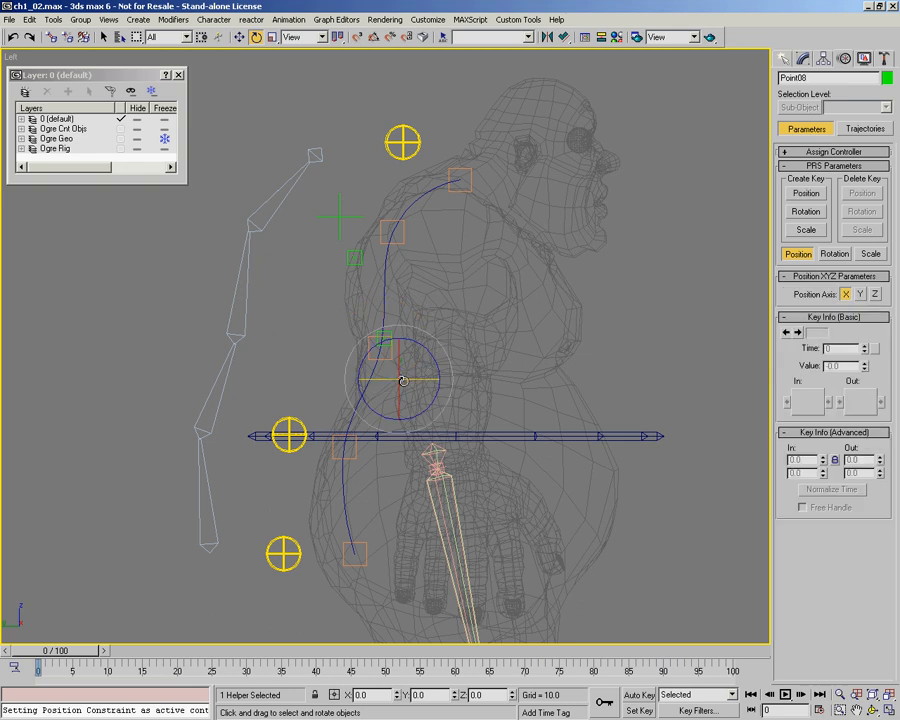
Try rotating the CNT02 hip control and the CNT01 shoulder control to compare their effect on the spine
click(302, 424)
drag(371, 416, 350, 440)
click(400, 155)
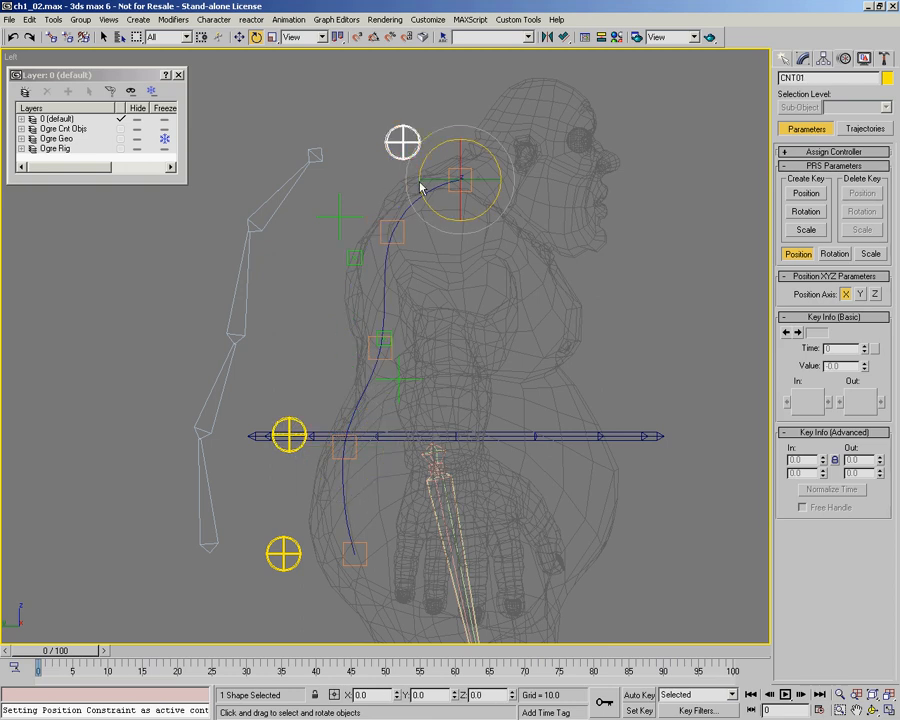
drag(437, 145, 388, 212)
Unlink Point06 and Point05 again and move Point09 by about 7.7 in X and -2.4 in Y, next to Point06
click(380, 218)
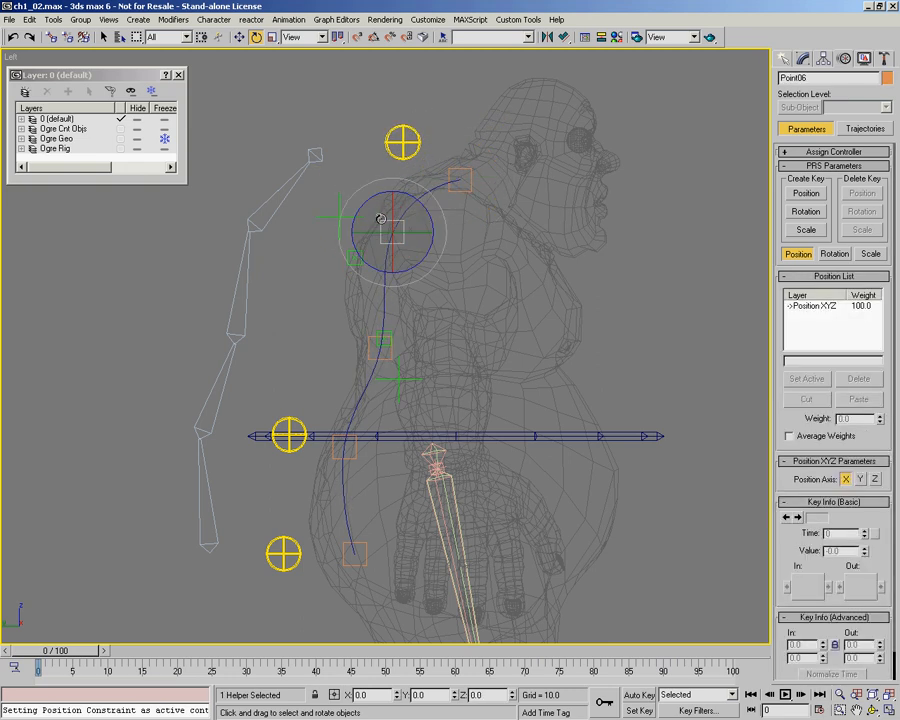
ctrl+click(371, 338)
click(66, 39)
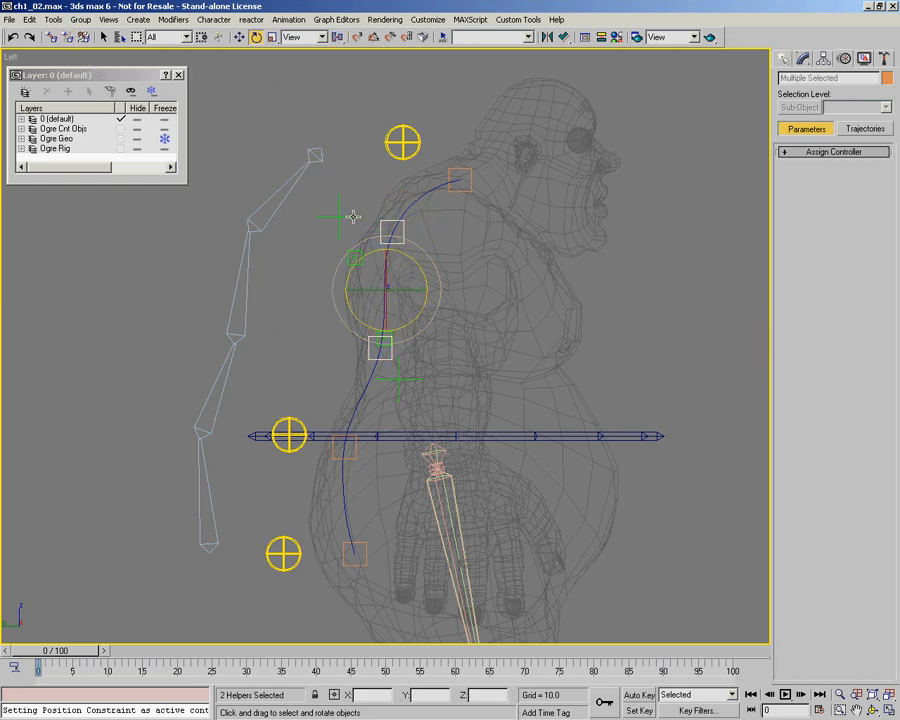
right_click(352, 216)
click(372, 412)
drag(358, 200, 422, 223)
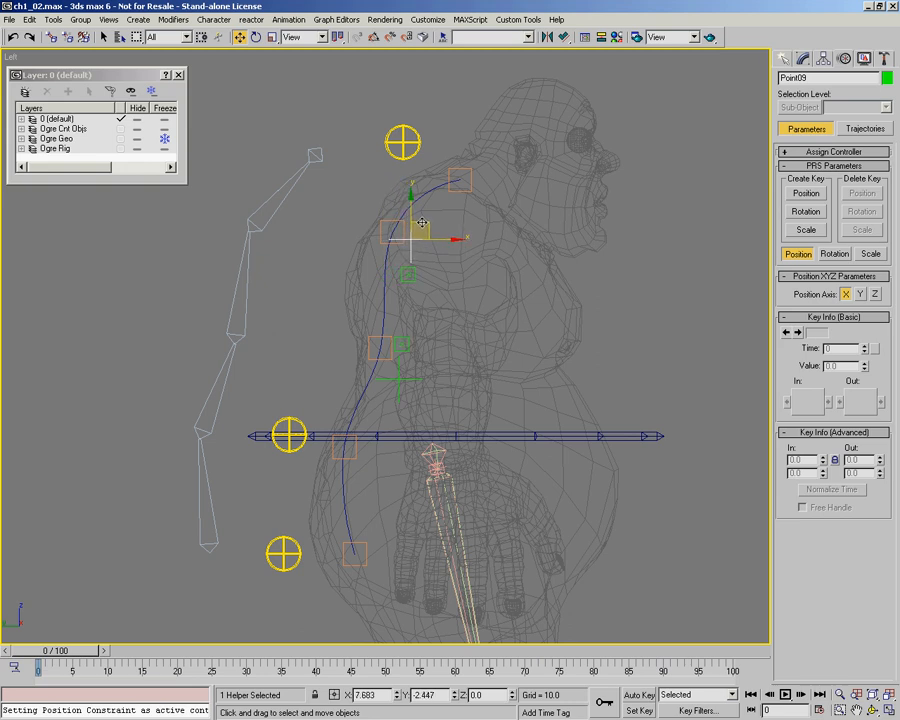
Relink Point06 to Point10 and Point05 to Point11 in their shifted positions
click(361, 225)
click(52, 36)
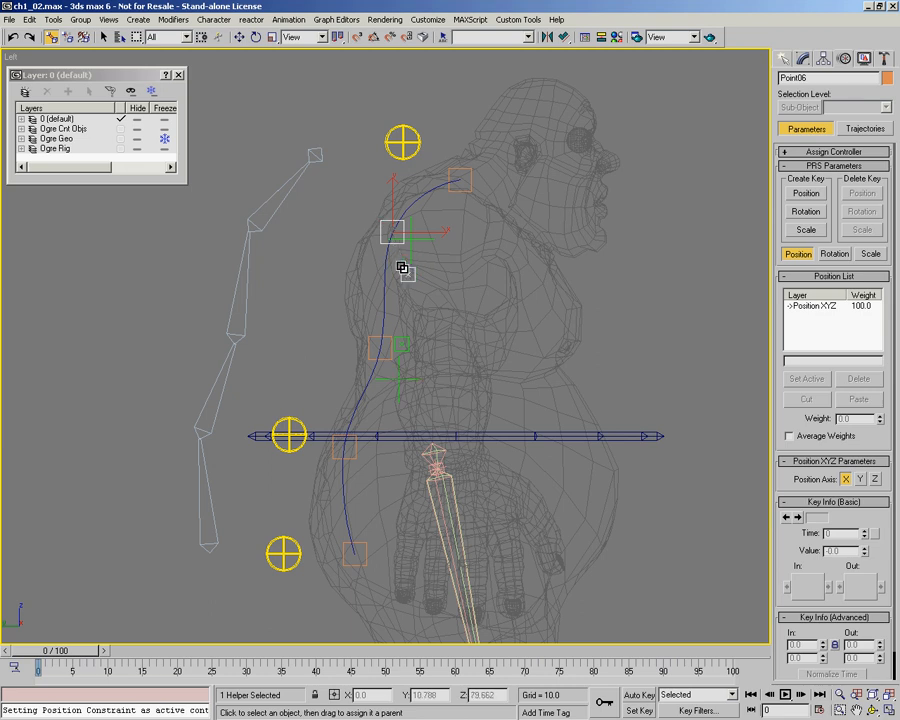
click(377, 341)
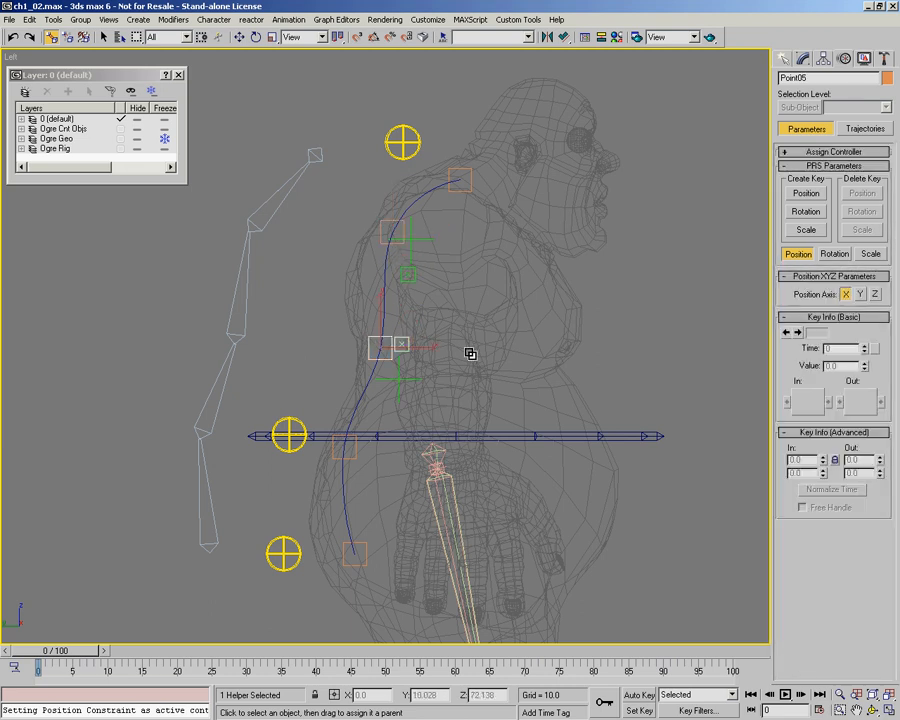
Try rotating the CNT01 shoulder control to test the upper spine's response
click(416, 157)
right_click(430, 220)
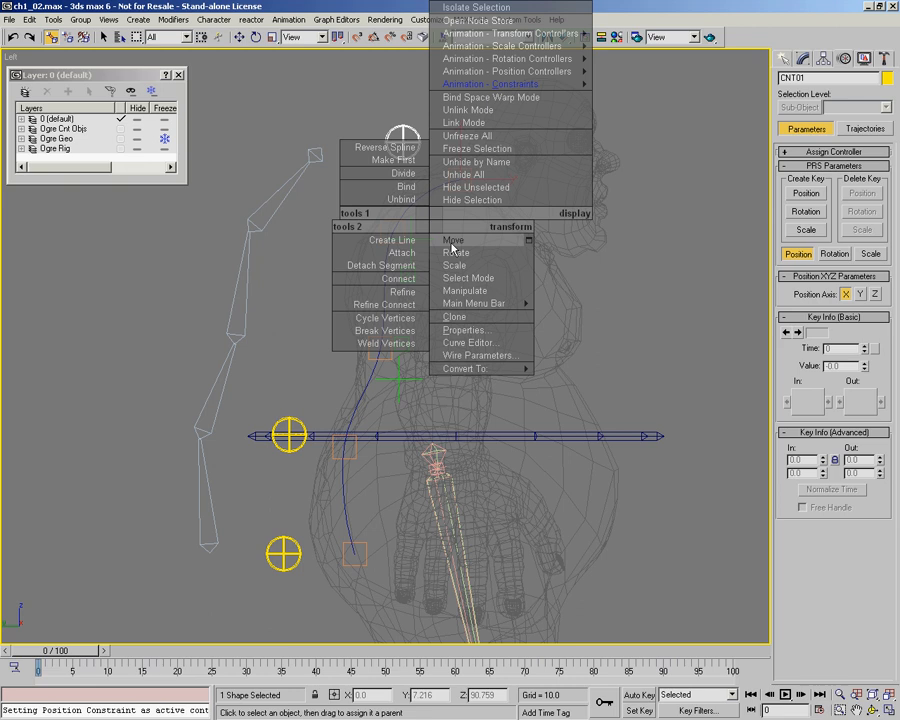
click(453, 240)
right_click(440, 232)
click(454, 259)
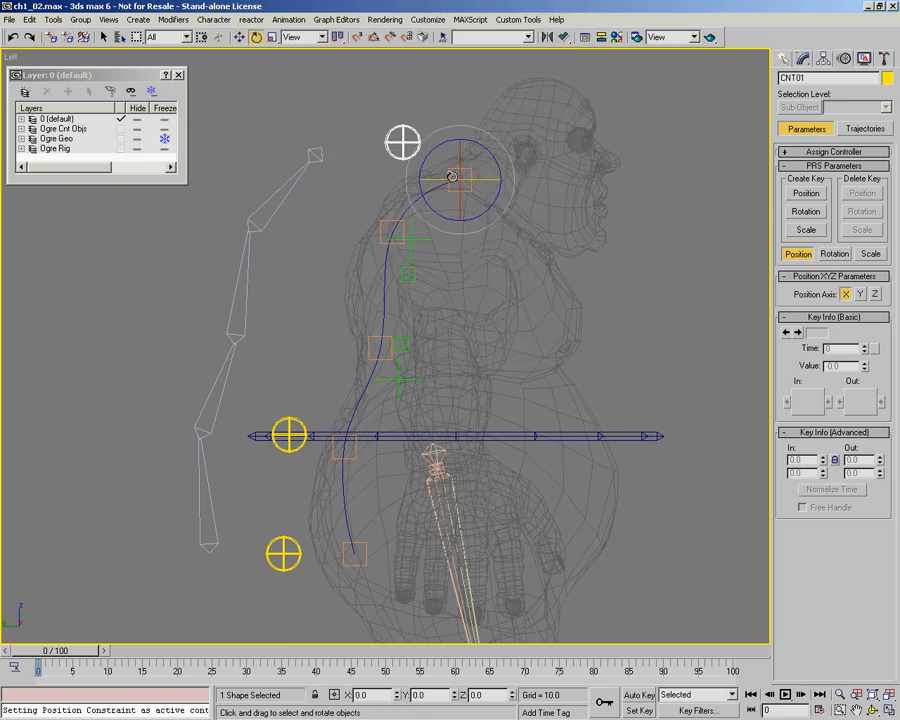
drag(460, 134, 495, 144)
right_click(495, 144)
Try rotating the CNT02 hip control to test how the relinked spine curve bends
mouse_move(290, 432)
mouse_down()
mouse_move(286, 456)
mouse_move(294, 472)
mouse_move(291, 426)
mouse_move(304, 487)
mouse_move(301, 407)
mouse_move(289, 434)
mouse_up()
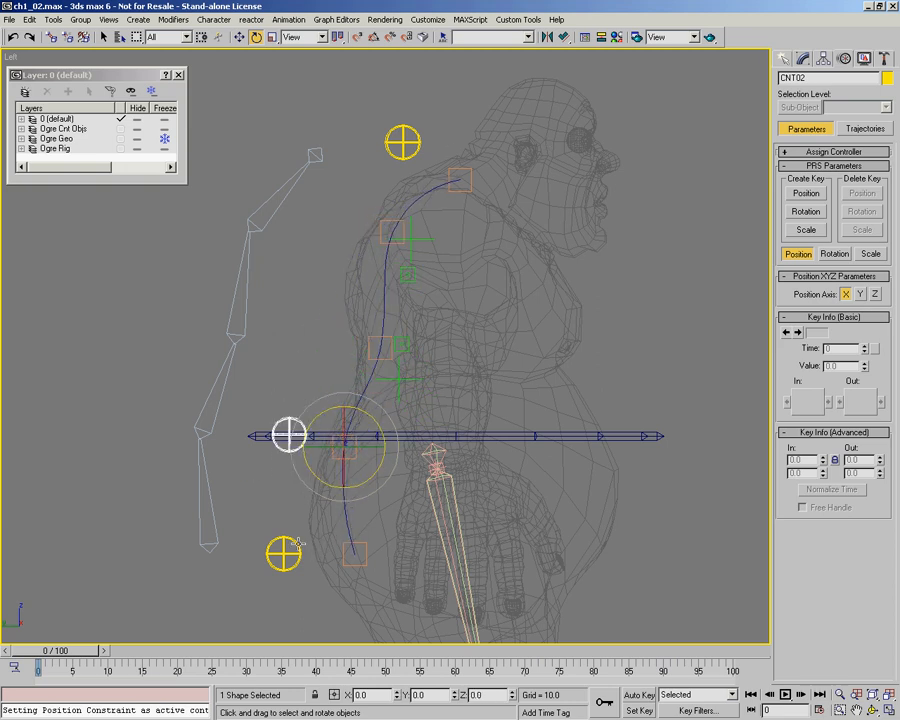
drag(325, 409, 348, 396)
right_click(355, 392)
middle_drag(366, 388, 372, 325)
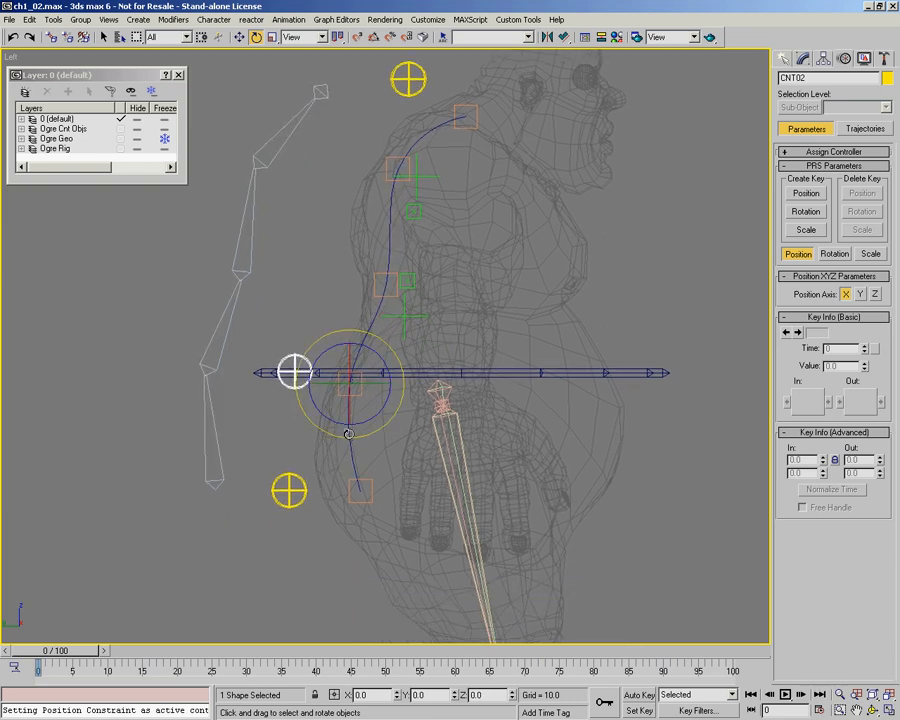
Try rotating and moving the CNT03 control at the base of the spine to test the lower curve
click(289, 490)
mouse_move(322, 468)
mouse_down()
mouse_move(303, 494)
mouse_move(318, 462)
mouse_up()
right_click(320, 458)
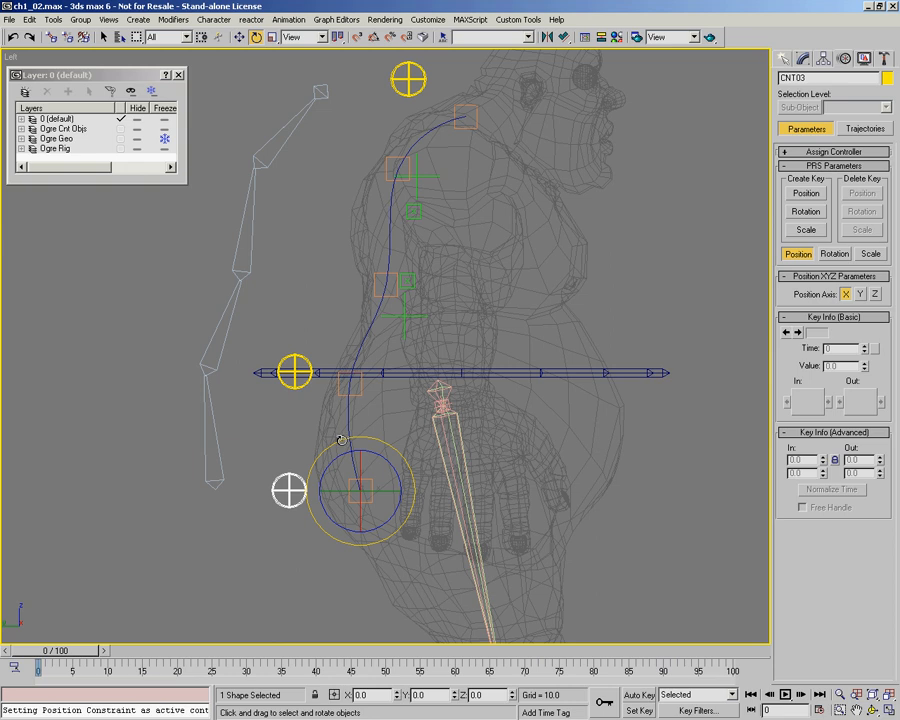
right_click(300, 472)
click(318, 494)
mouse_move(378, 474)
mouse_down()
mouse_move(425, 461)
mouse_move(377, 475)
mouse_up()
right_click(377, 475)
middle_drag(414, 265, 390, 304)
middle_drag(332, 287, 336, 292)
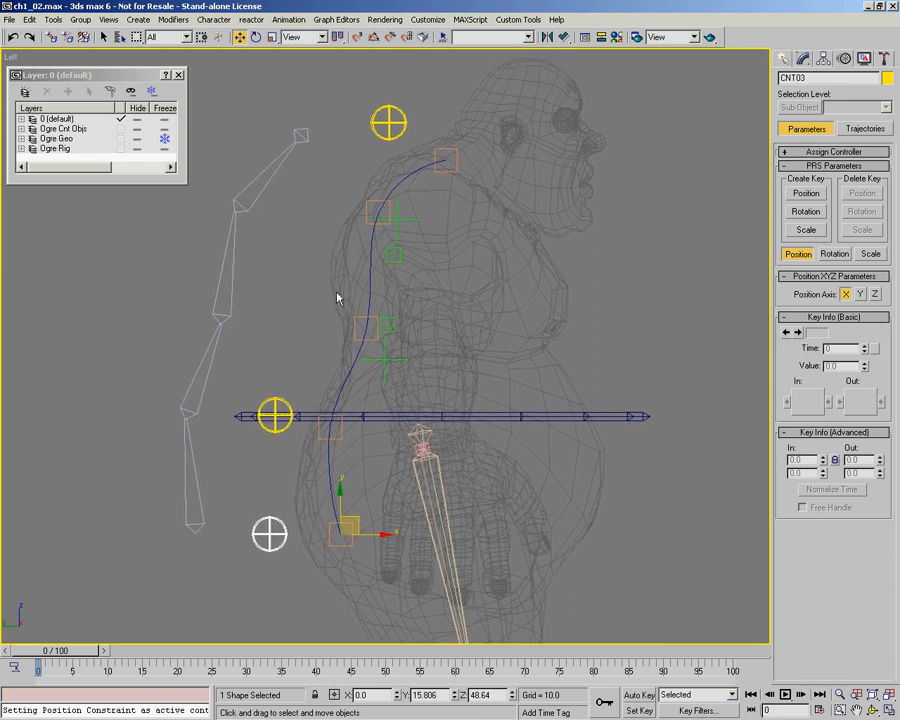
middle_drag(390, 376, 400, 368)
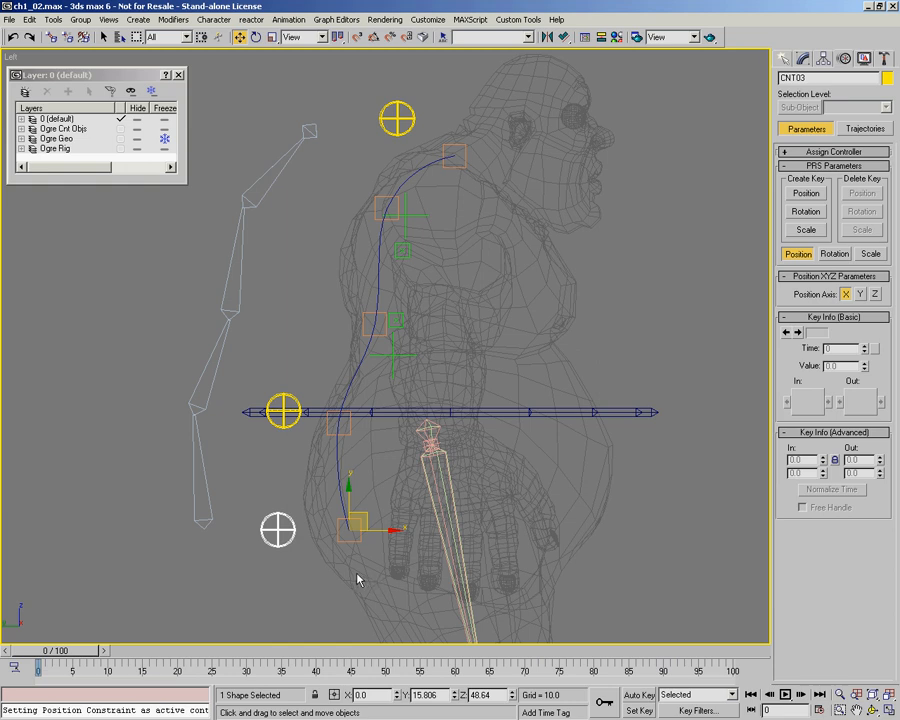
Draw a single upright bone with an end bone in the empty space behind the existing spine bone chain
middle_drag(288, 500, 384, 494)
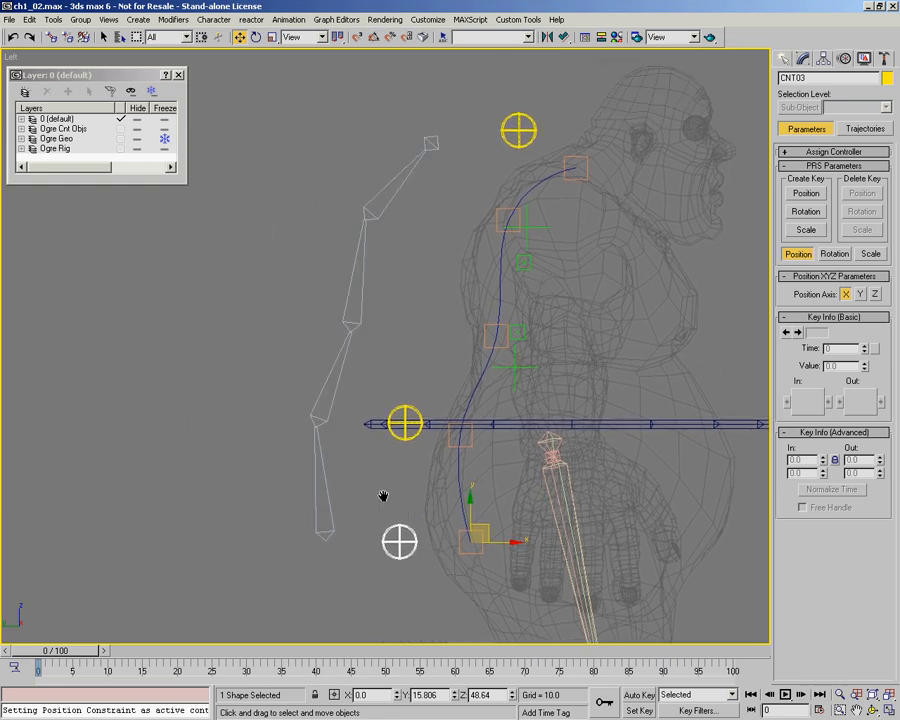
right_click(240, 503)
click(196, 463)
click(224, 455)
click(232, 333)
right_click(262, 334)
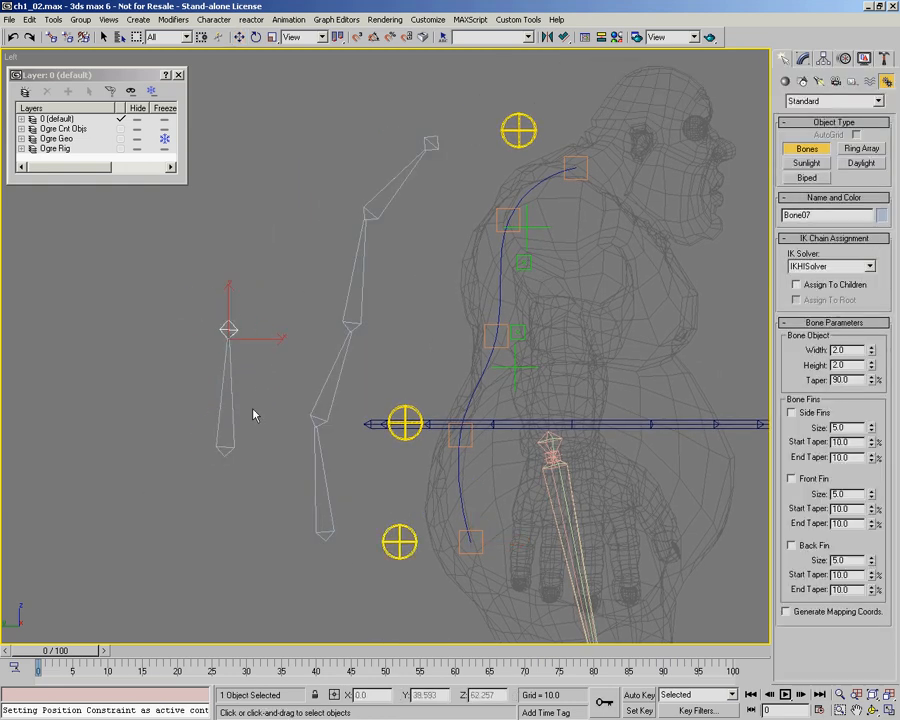
Create Point helpers near the new bone's lower and upper ends, and move the upper one above the bone's tip, at about Y 43, Z 74
right_click(254, 432)
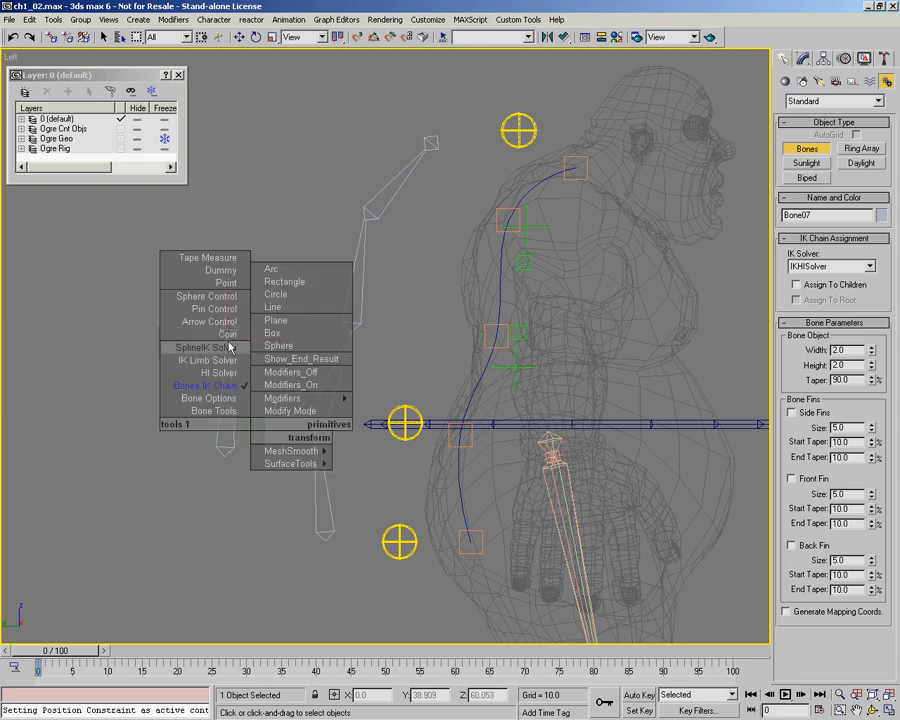
click(228, 283)
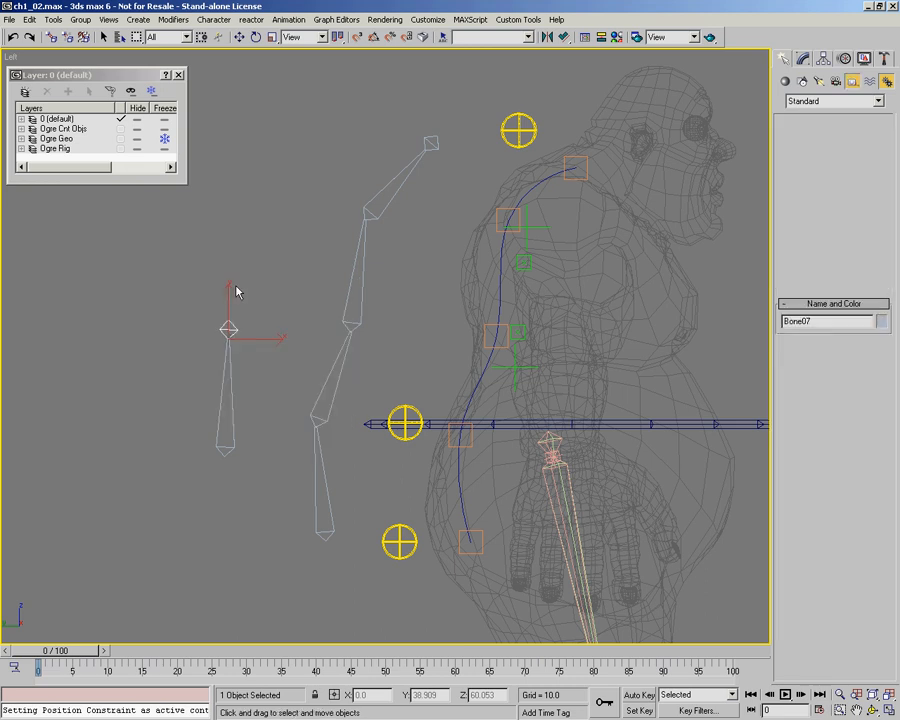
click(210, 469)
click(188, 326)
key(w)
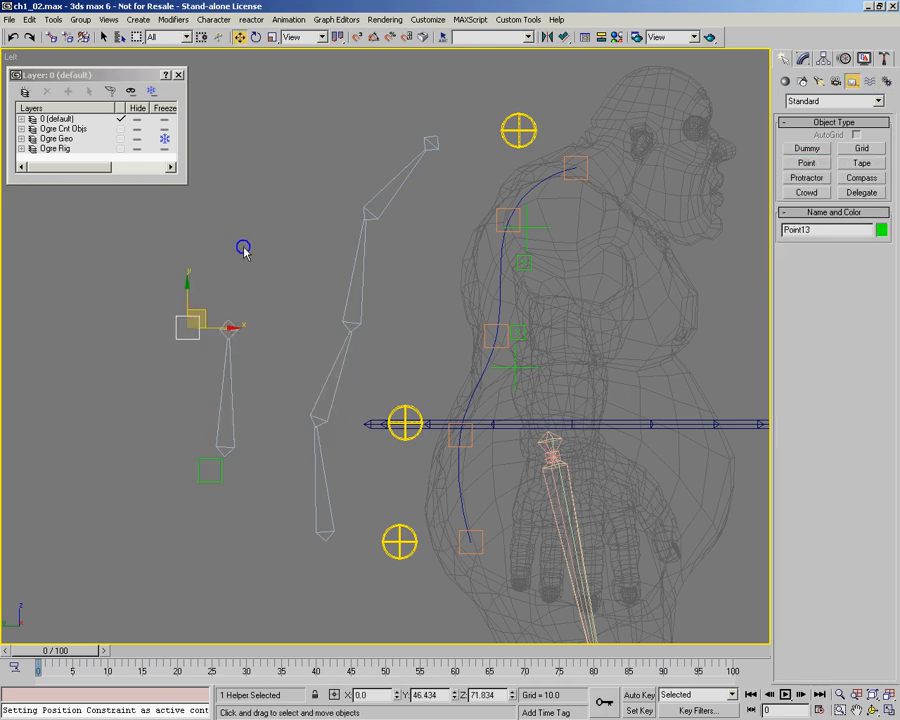
drag(202, 313, 232, 291)
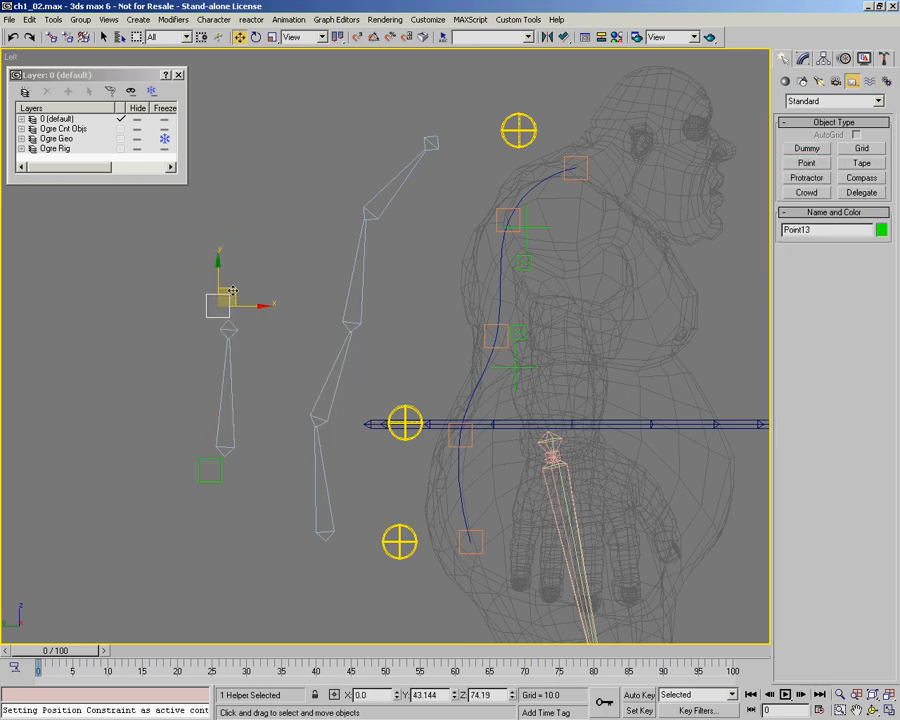
Apply a Position Constraint to the new upright bone with the lower Point helper as its target
click(232, 446)
middle_drag(262, 437, 390, 410)
scroll(261, 385, up, 3)
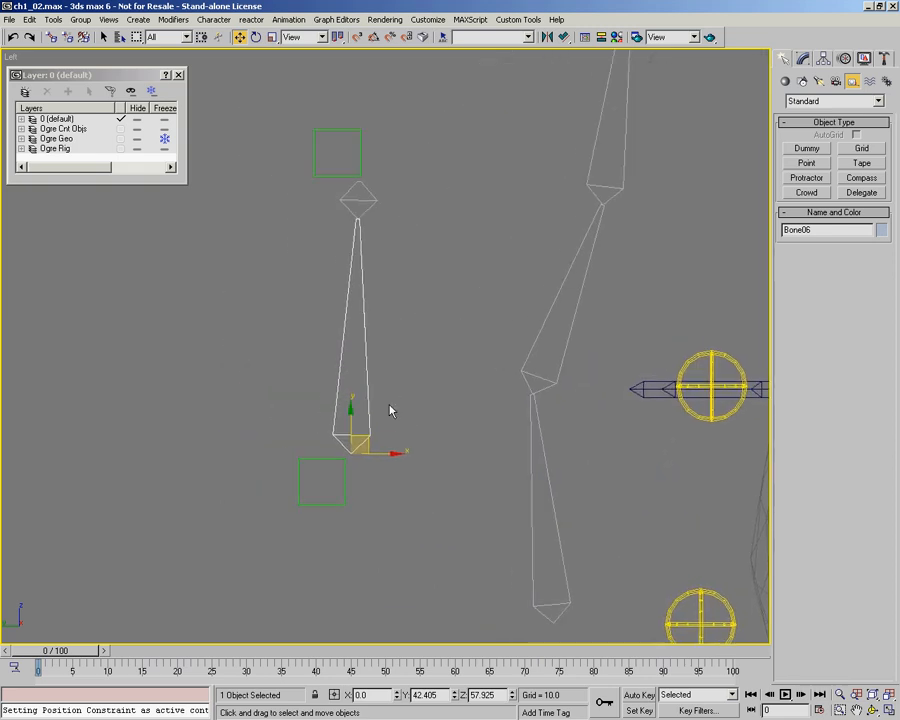
mouse_move(364, 417)
mouse_down()
mouse_move(352, 425)
mouse_move(366, 427)
mouse_up()
middle_drag(365, 426, 358, 430)
right_click(358, 432)
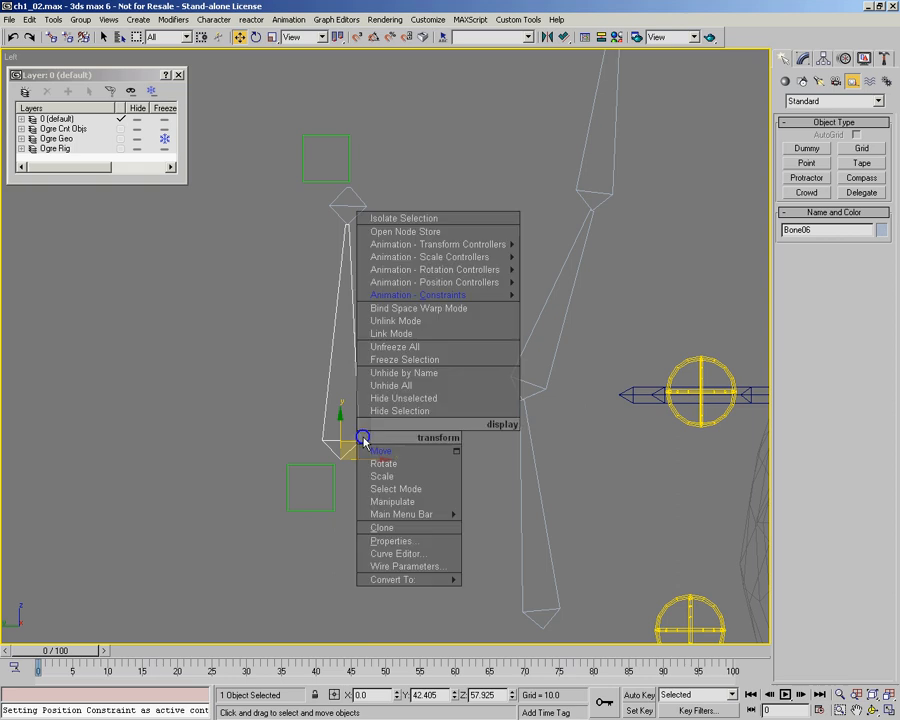
mouse_move(482, 297)
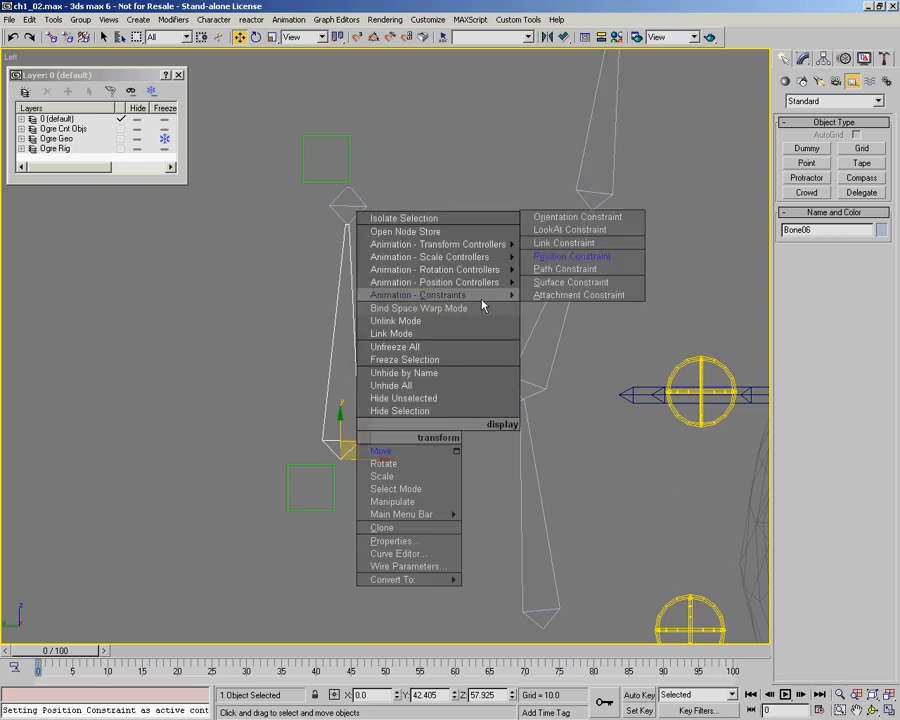
click(577, 257)
click(333, 478)
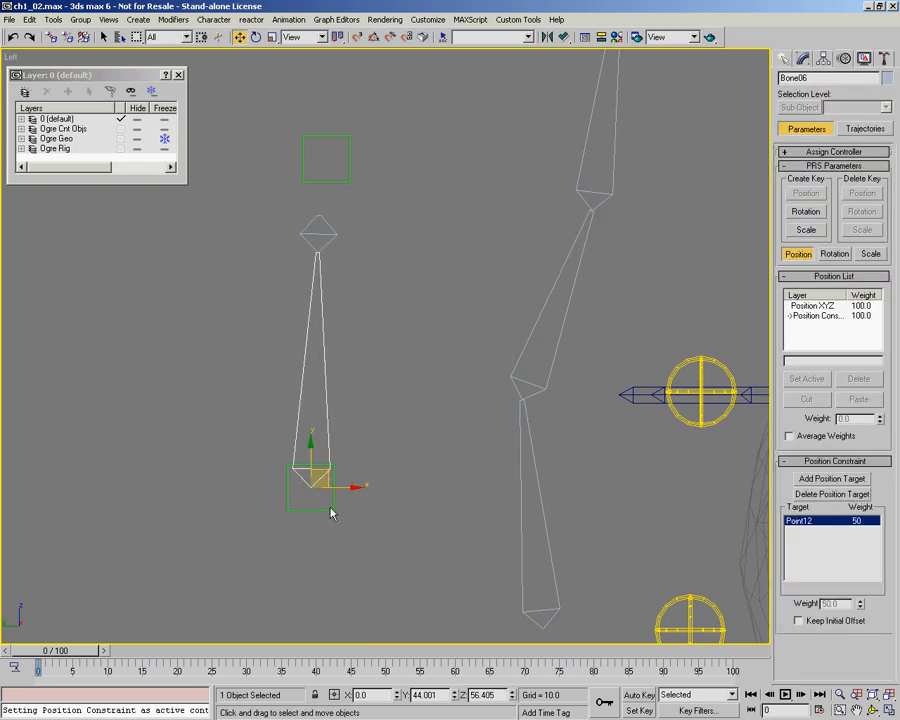
middle_drag(300, 487, 325, 443)
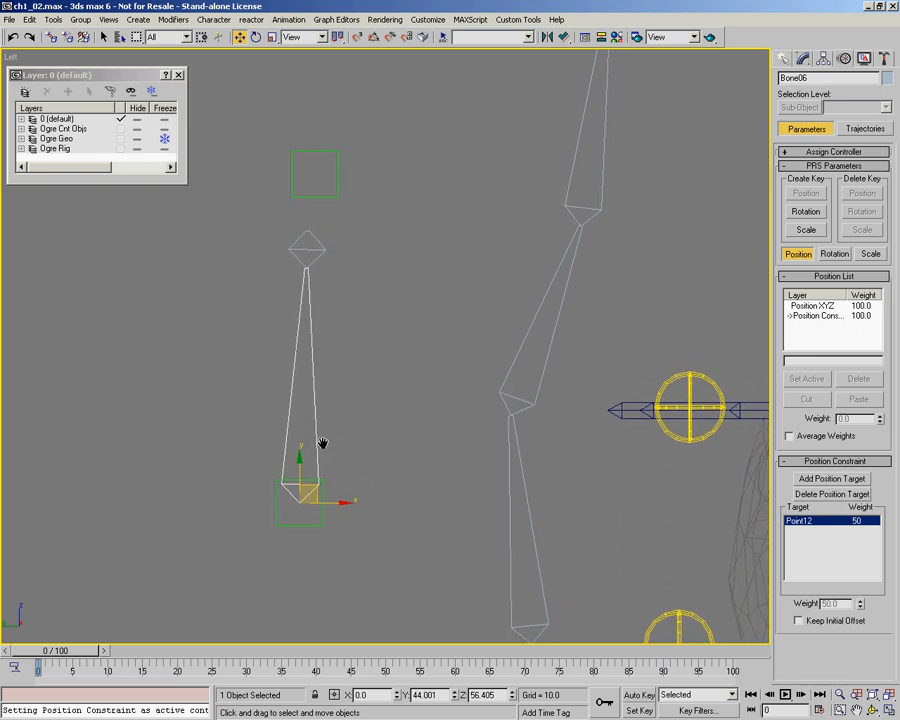
Apply a Position Constraint to the end bone at the tip, targeting the upper Point helper
click(314, 249)
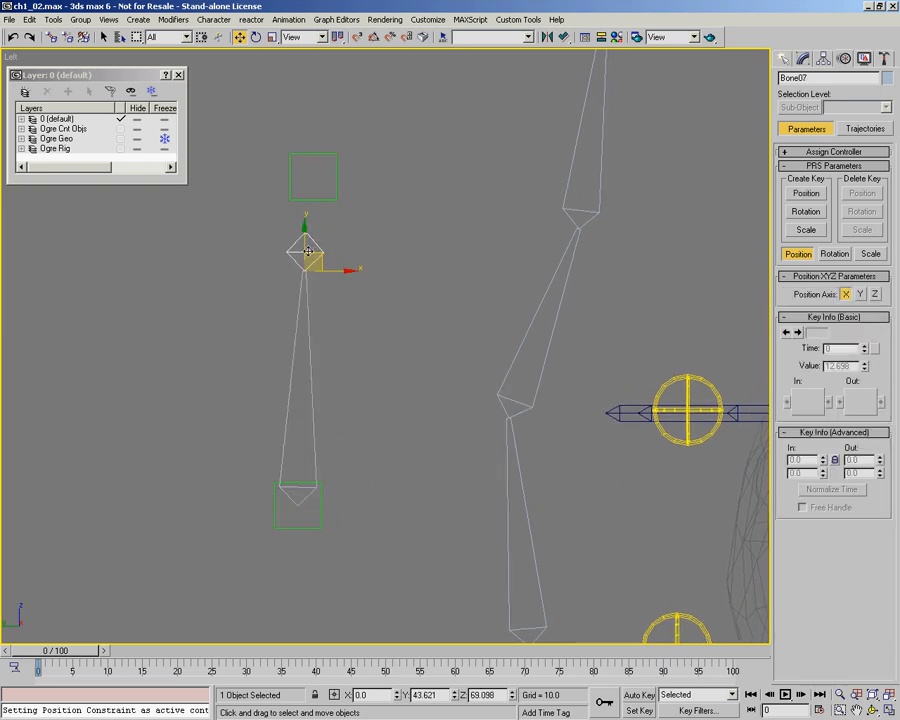
mouse_move(321, 256)
mouse_down()
mouse_move(256, 260)
mouse_move(309, 246)
mouse_up()
right_click(374, 330)
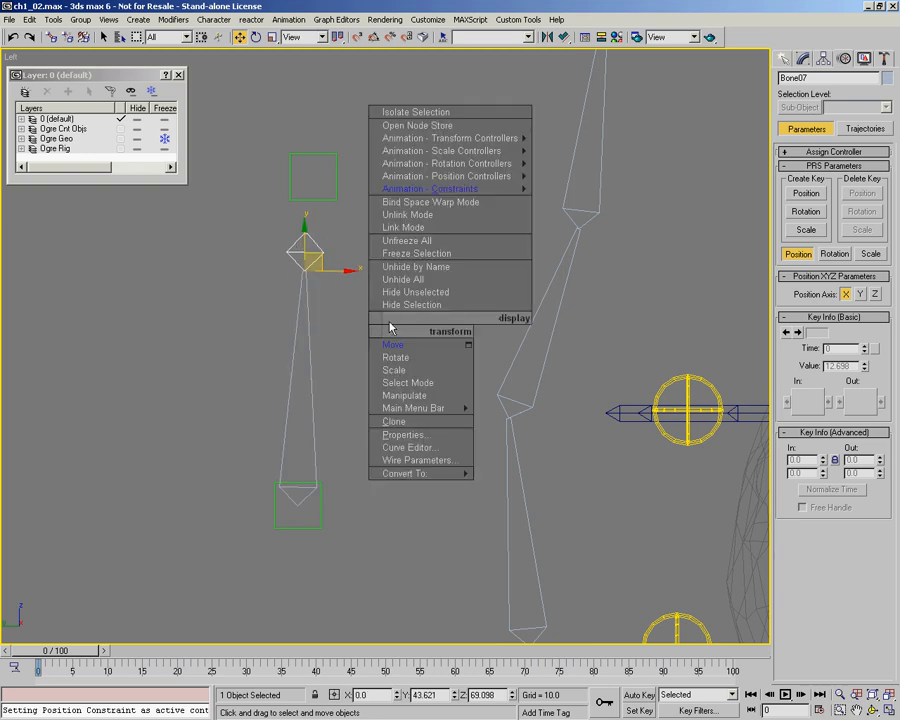
mouse_move(430, 188)
click(589, 149)
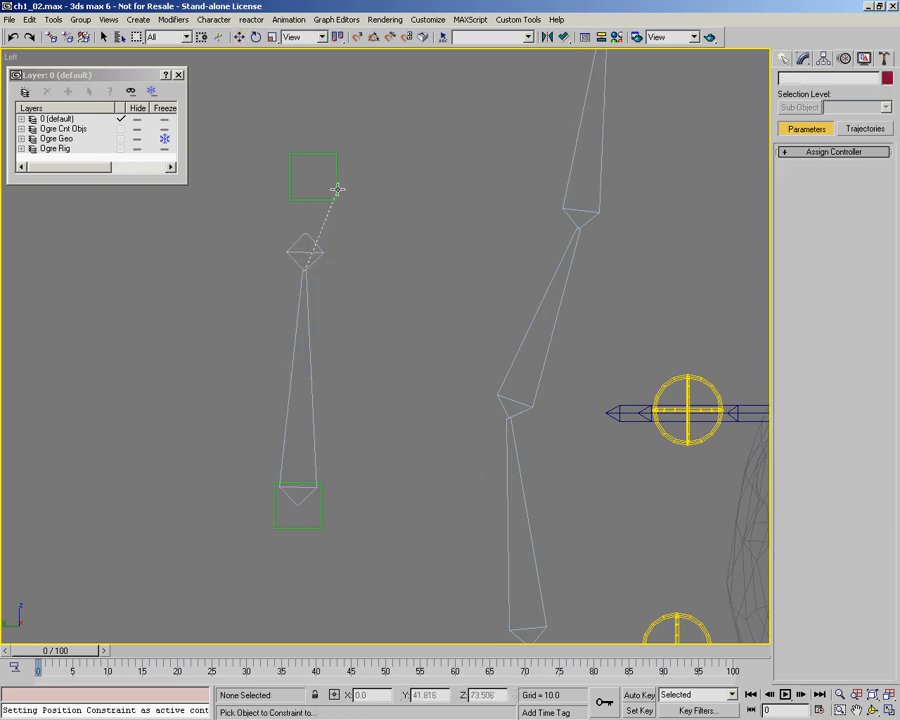
click(337, 189)
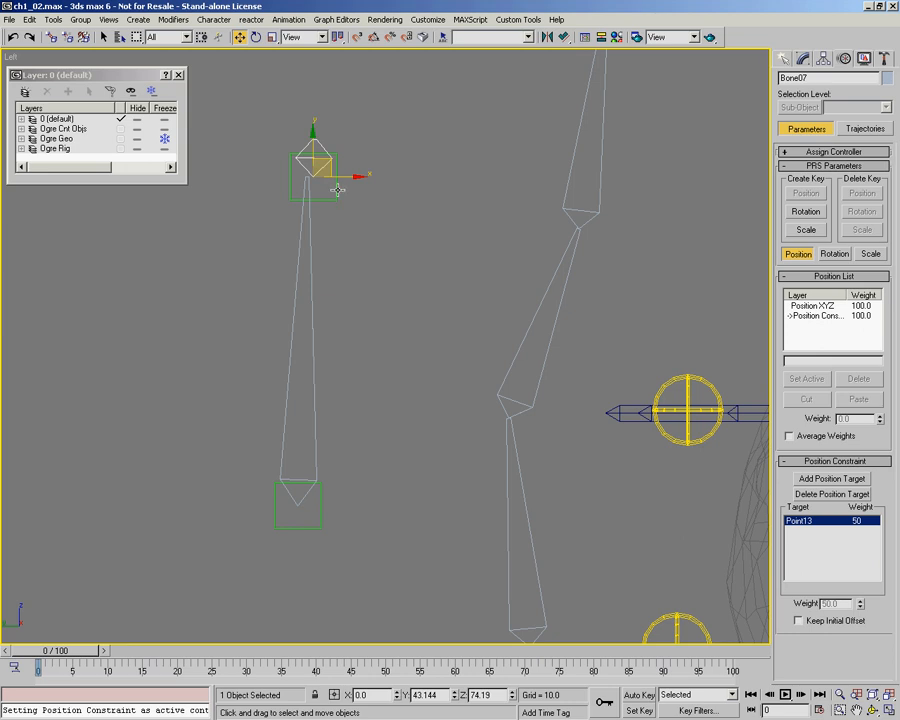
Try moving the upper Point helper around to test how the position-constrained bone follows it
right_click(343, 243)
click(367, 246)
click(334, 199)
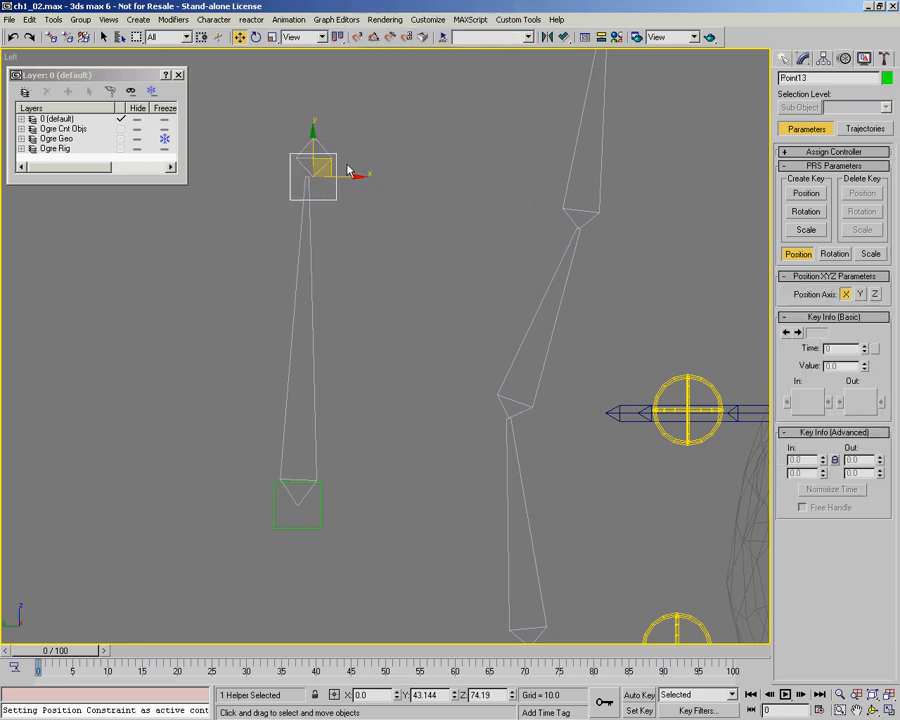
drag(328, 160, 368, 266)
drag(124, 328, 286, 207)
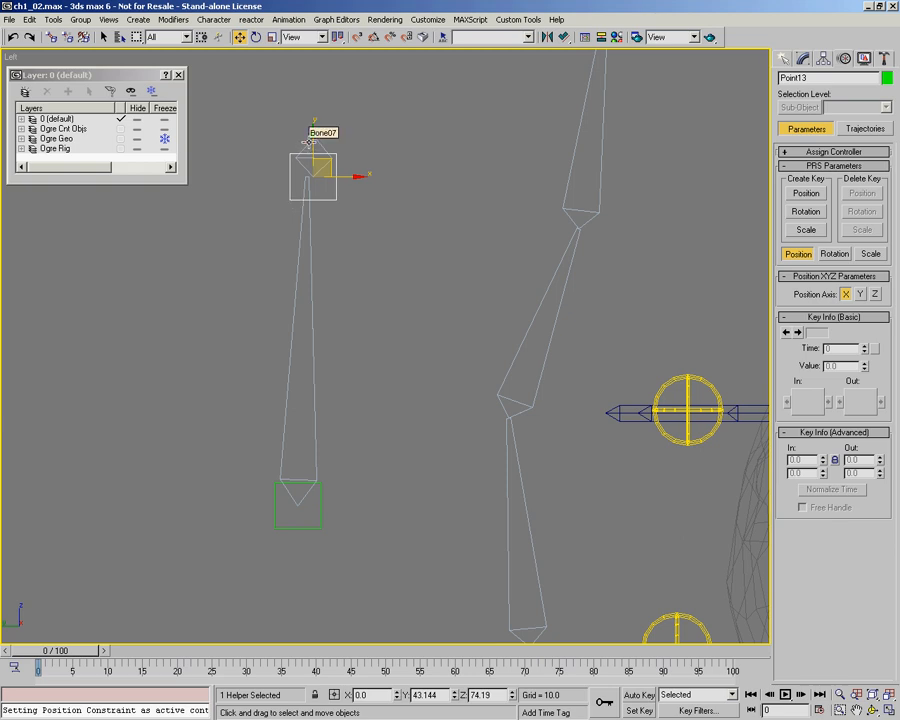
Apply a LookAt Constraint to the upright bone with the upper Point helper as its target
click(298, 400)
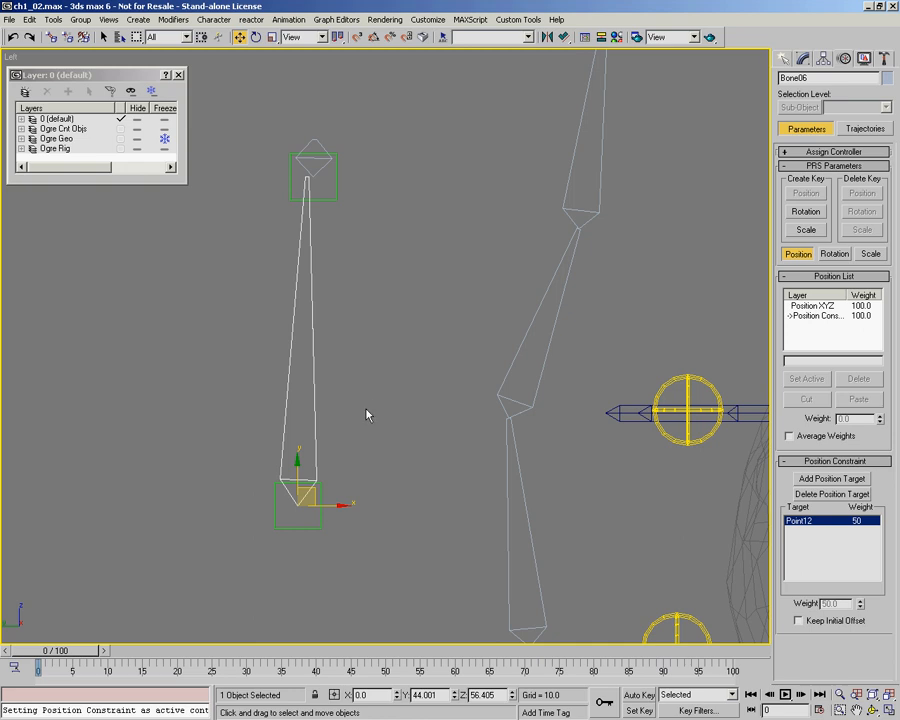
right_click(366, 413)
mouse_move(422, 267)
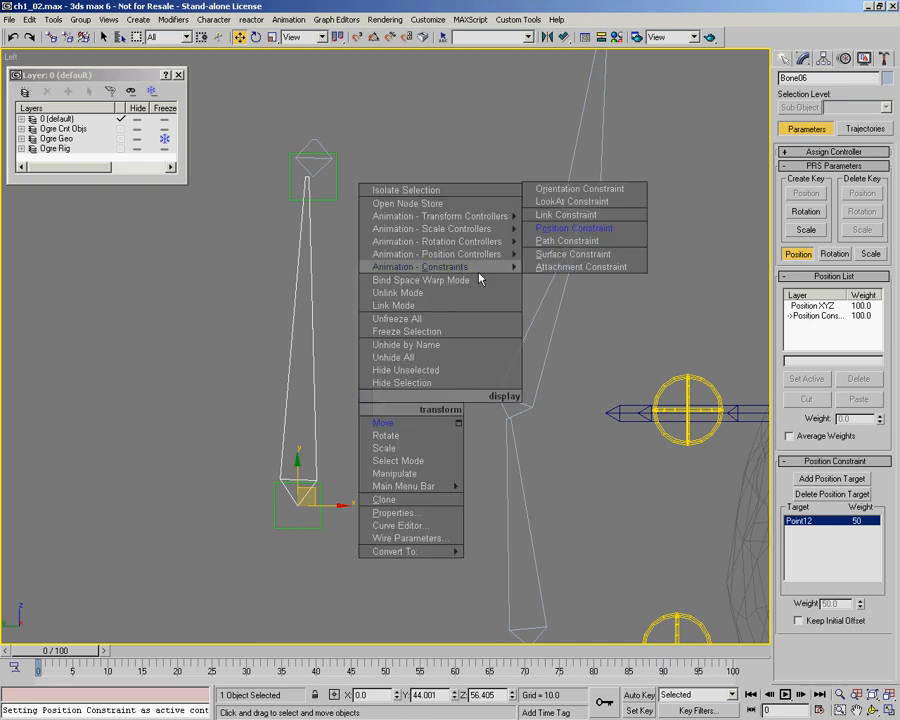
click(580, 201)
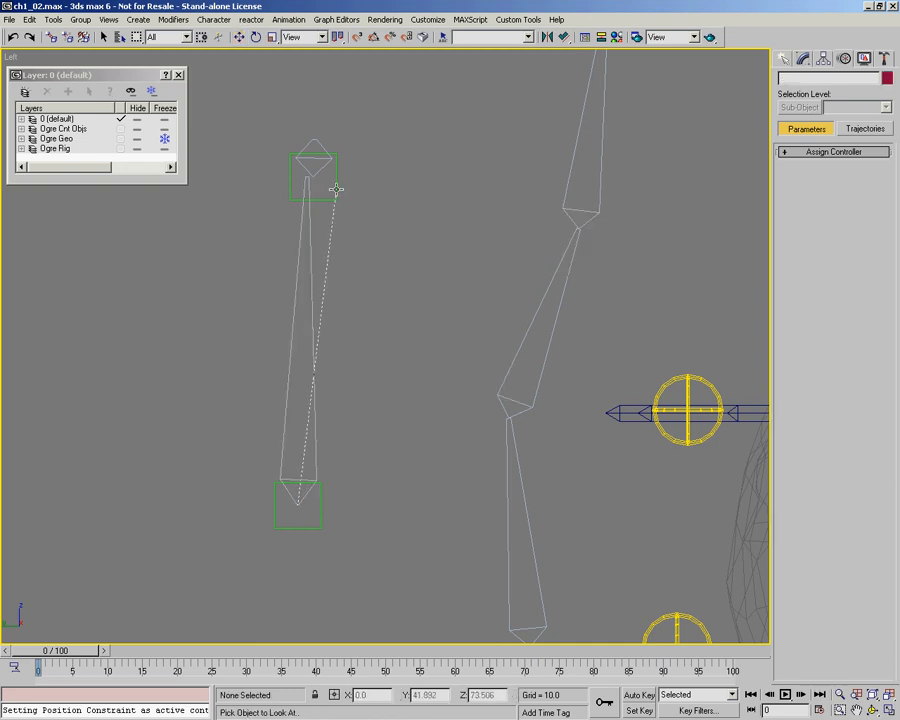
click(336, 189)
Try moving the upper and lower Point helpers to test how the bone aims and stretches between them
right_click(330, 198)
click(382, 220)
click(333, 180)
middle_drag(388, 195, 376, 267)
drag(322, 240, 298, 279)
middle_drag(336, 516, 368, 466)
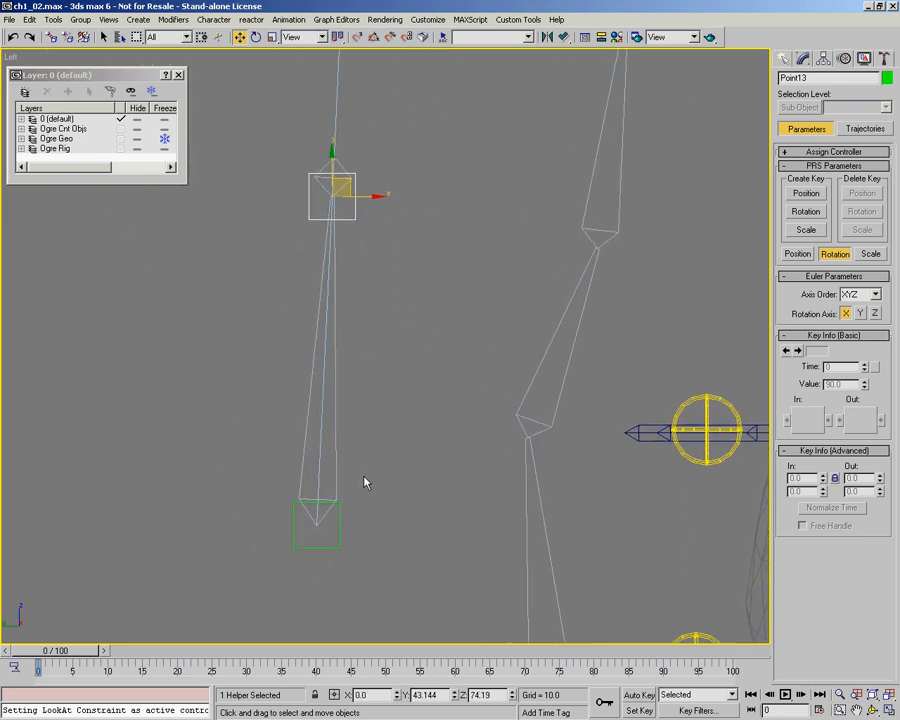
mouse_move(338, 517)
mouse_down()
mouse_move(237, 598)
mouse_move(402, 356)
mouse_move(201, 492)
mouse_move(408, 352)
mouse_move(418, 480)
mouse_move(207, 554)
mouse_move(340, 522)
mouse_up()
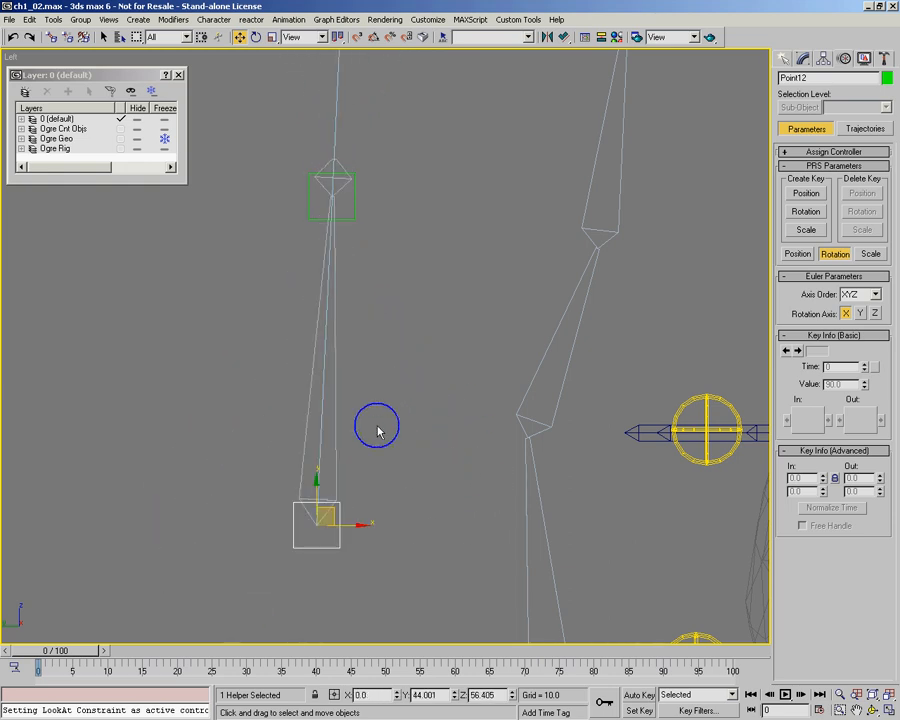
Open the Bone Tools for the upright bone and set its Stretch type to Squash in the object properties
click(336, 388)
right_click(210, 417)
click(178, 398)
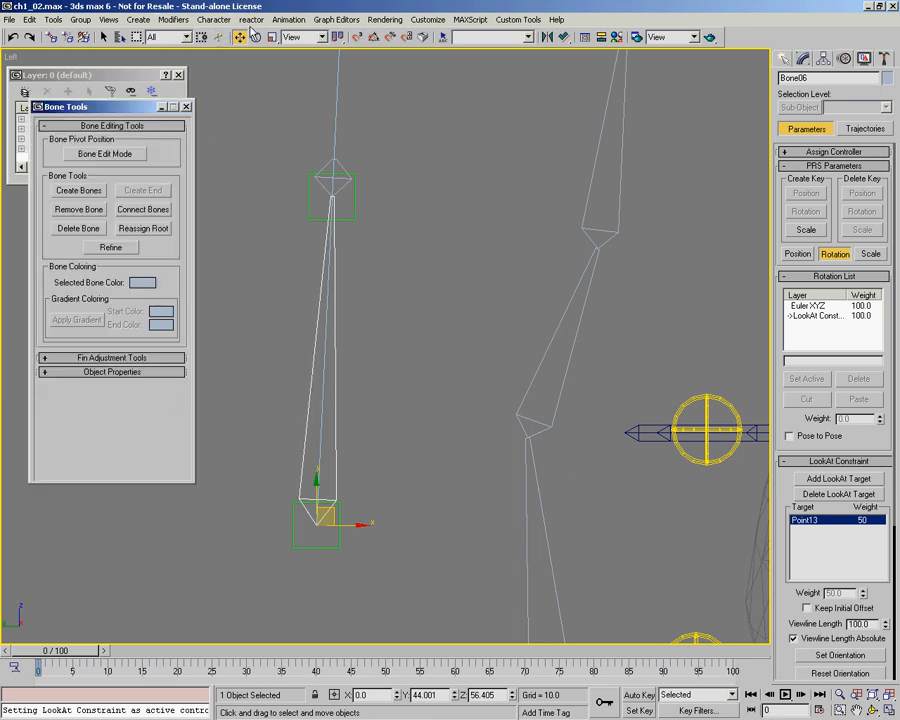
click(289, 19)
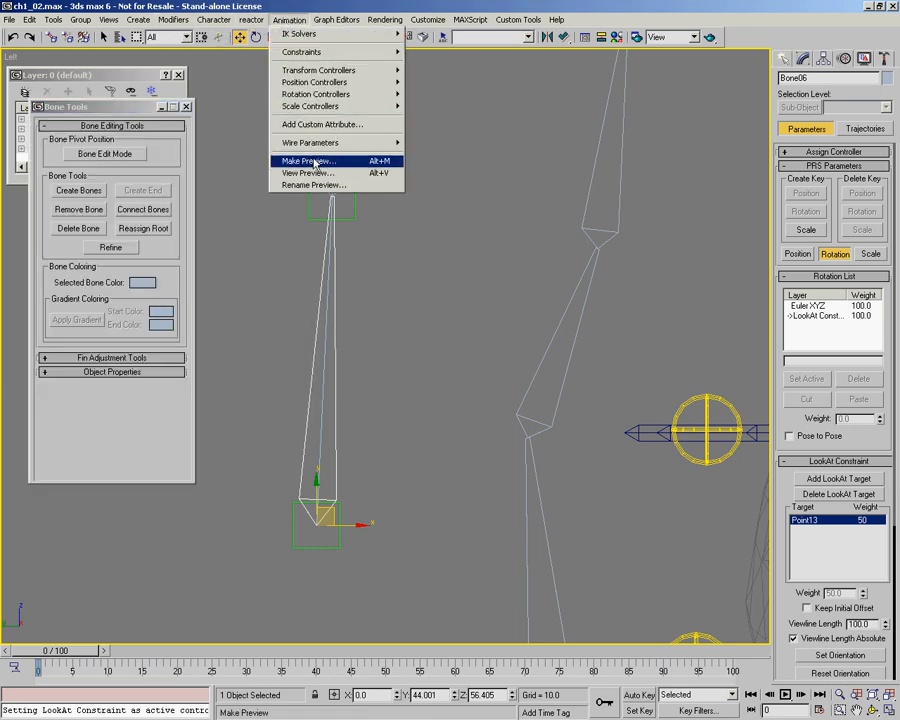
mouse_move(214, 19)
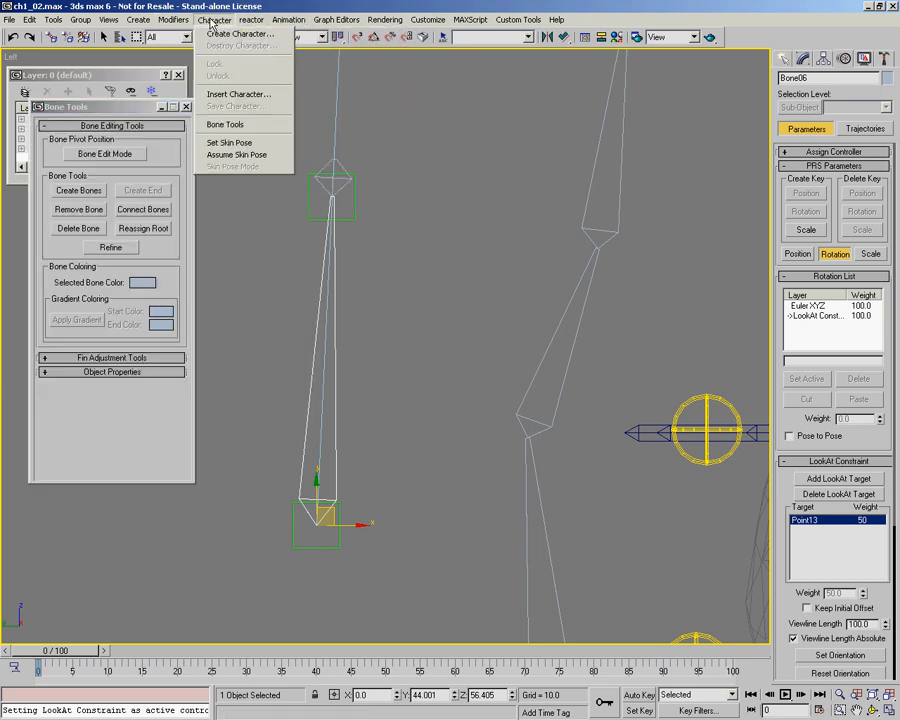
click(253, 133)
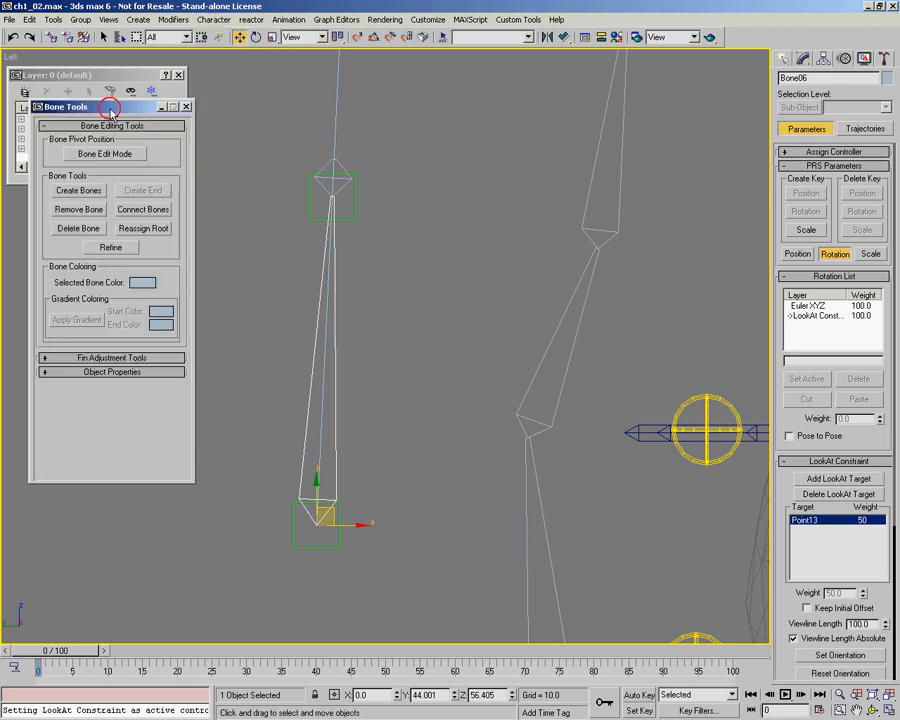
click(107, 374)
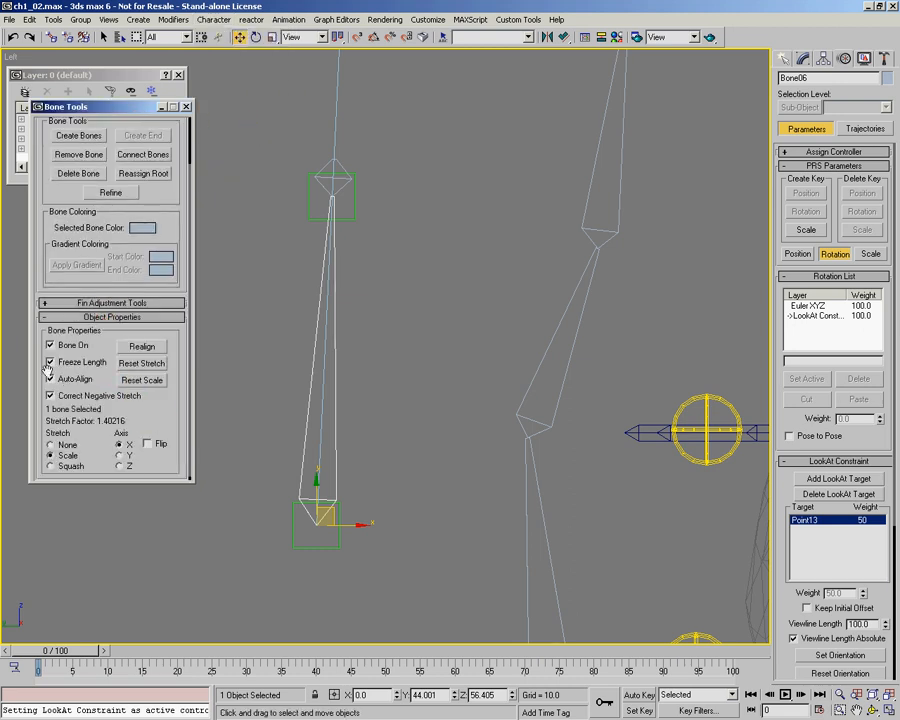
click(50, 466)
Try moving the lower Point helper to test the stretching of the upright bone
click(294, 514)
mouse_move(334, 501)
mouse_down()
mouse_move(331, 512)
mouse_move(360, 270)
mouse_move(290, 585)
mouse_move(352, 289)
mouse_move(306, 488)
mouse_move(260, 536)
mouse_move(333, 499)
mouse_up()
scroll(374, 333, up, 3)
scroll(375, 390, down, 3)
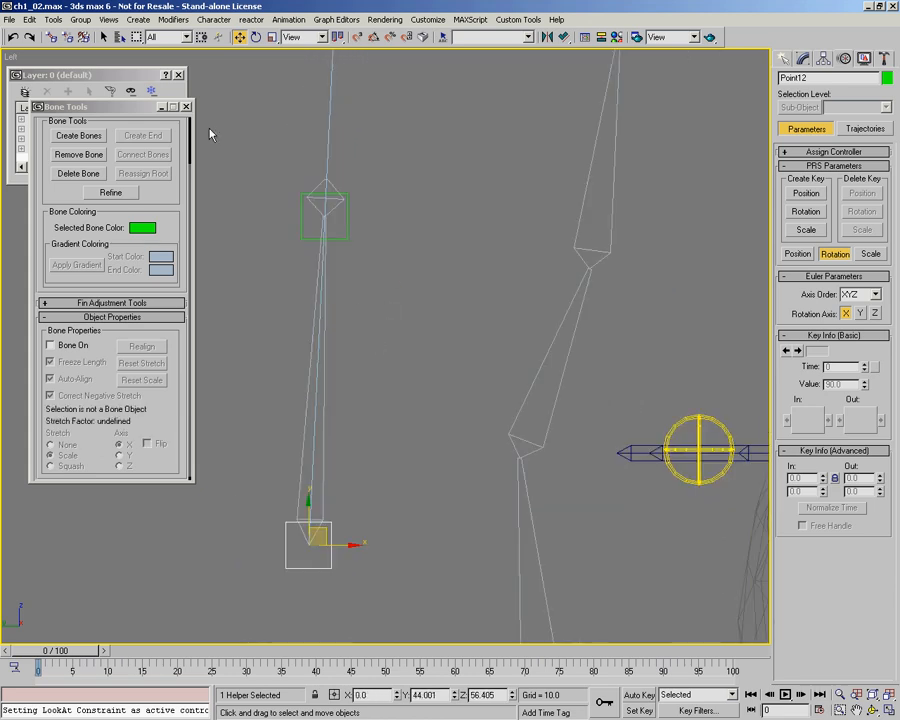
Close the Bone Tools and delete the upright test bone, its end bone and both Point helpers
click(186, 108)
drag(228, 164, 442, 650)
key(Delete)
Examine the existing spine bone chain beside the spine curve and its control helpers
middle_drag(452, 344, 305, 402)
scroll(345, 390, down, 5)
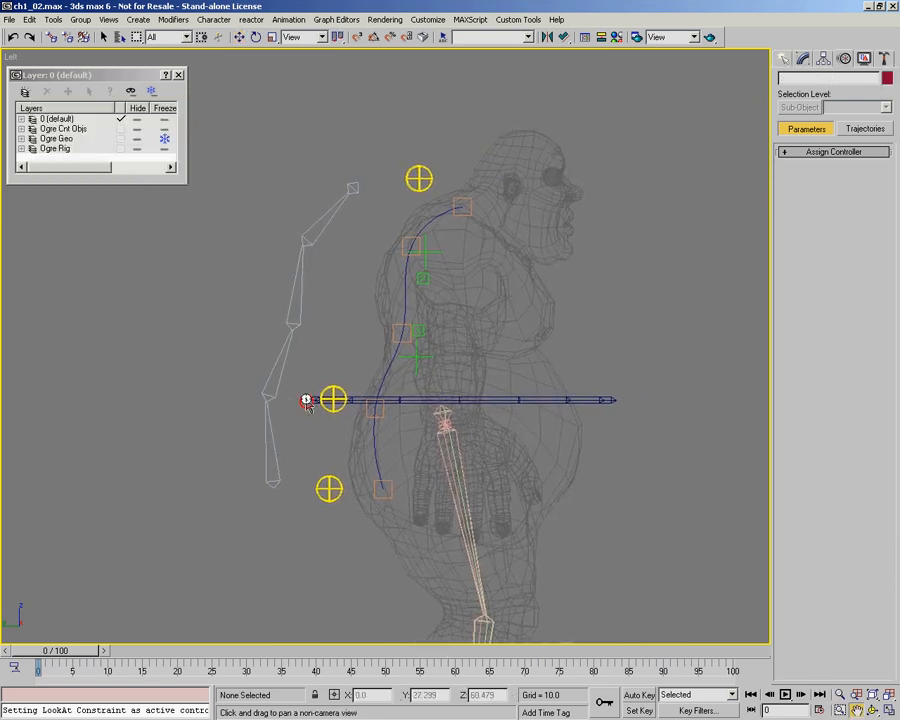
scroll(356, 318, up, 4)
middle_drag(338, 323, 316, 320)
drag(332, 326, 338, 317)
right_click(297, 286)
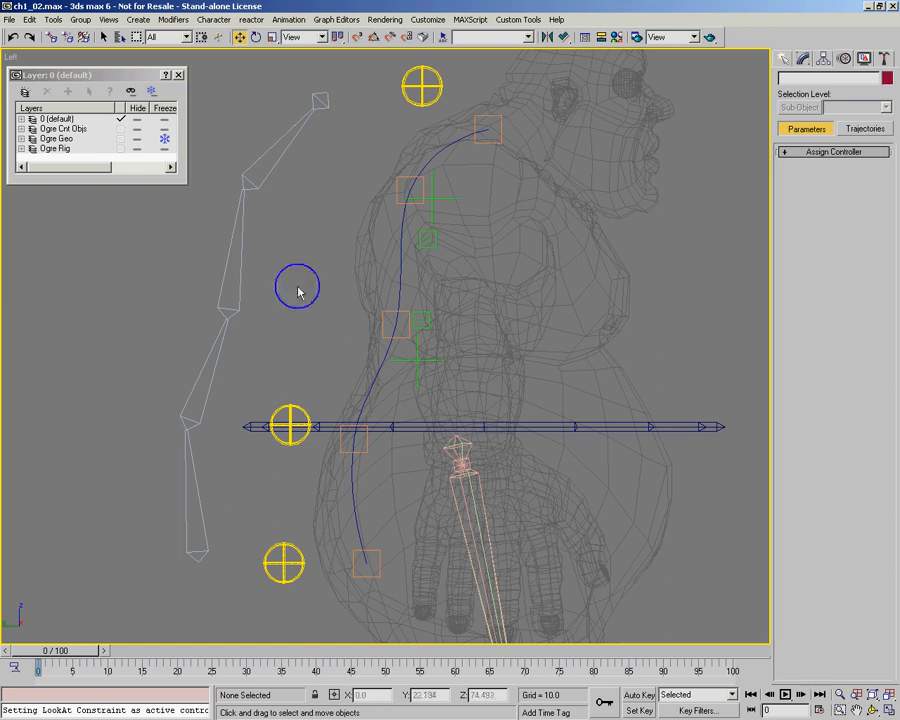
middle_drag(356, 199, 342, 228)
middle_drag(383, 275, 366, 259)
middle_drag(279, 428, 291, 388)
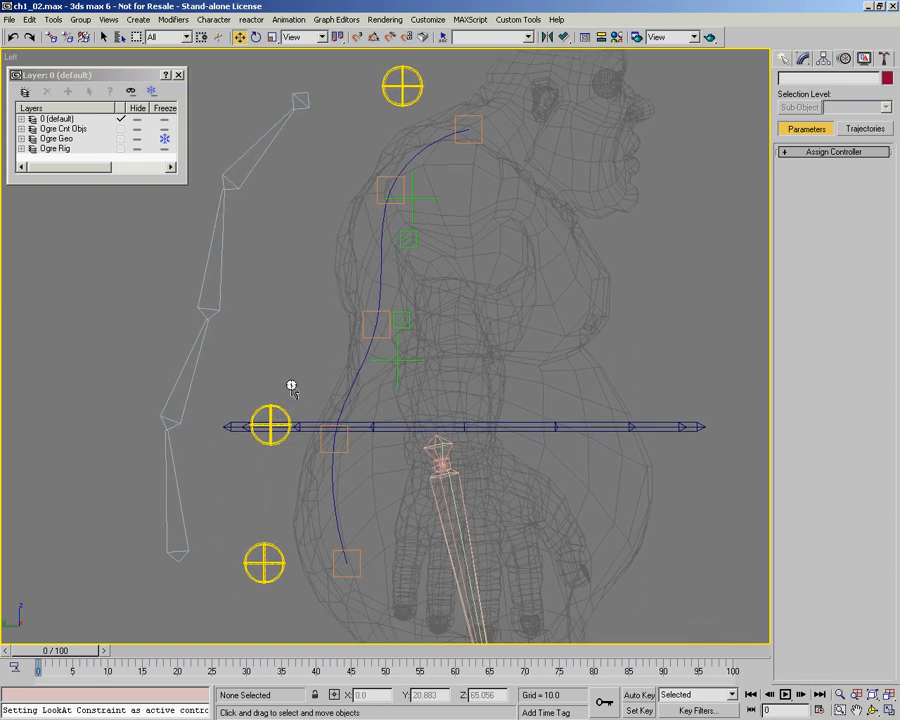
middle_drag(321, 457, 376, 441)
middle_drag(229, 231, 233, 267)
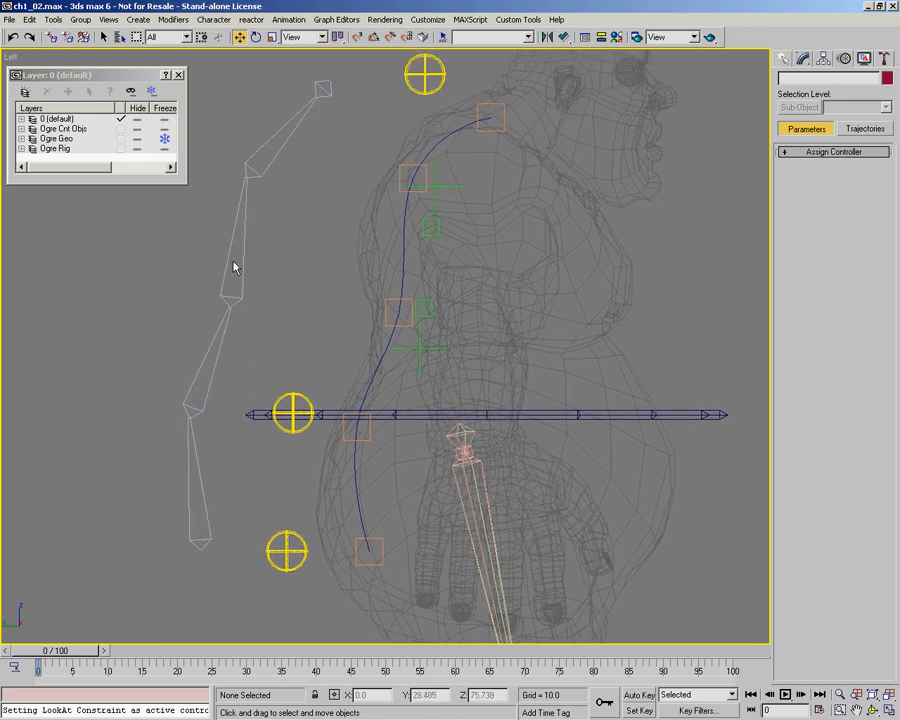
Create a Point helper just behind the lower end of the spine curve, at about Y 20, Z 52
middle_drag(209, 504, 368, 434)
key(alt+z)
drag(420, 492, 394, 436)
right_click(394, 436)
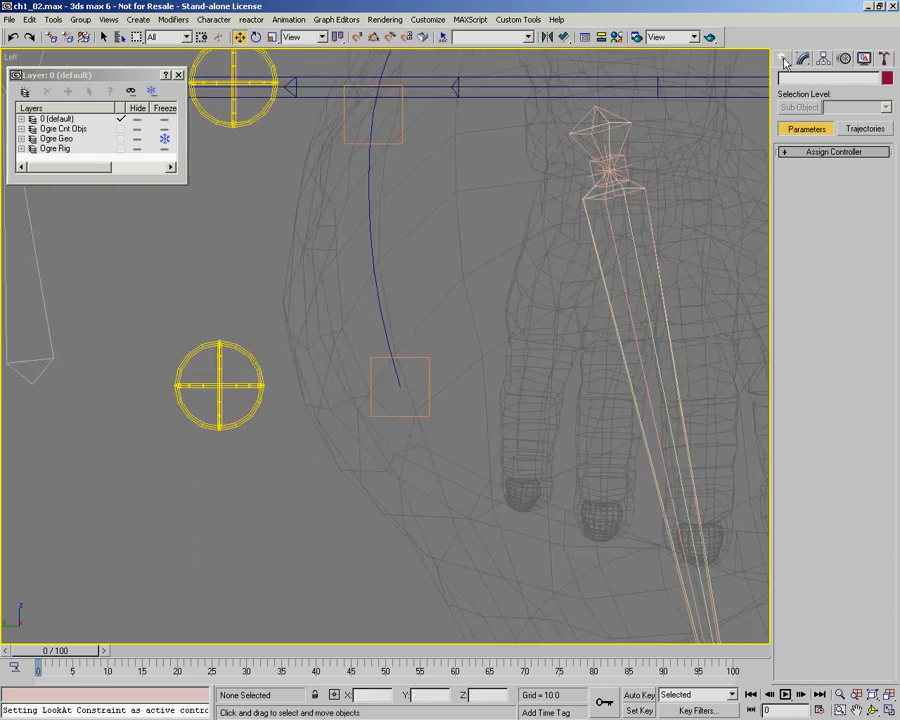
right_click(374, 300)
click(332, 210)
click(296, 310)
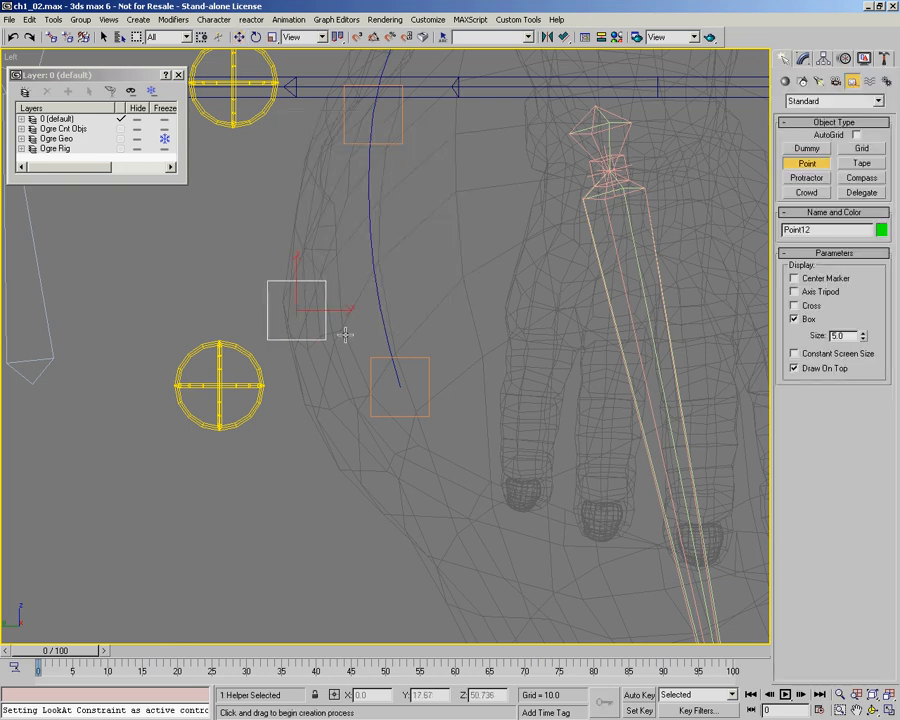
Turn on the new Point helper's Axis Tripod display and set its size to 3
click(795, 291)
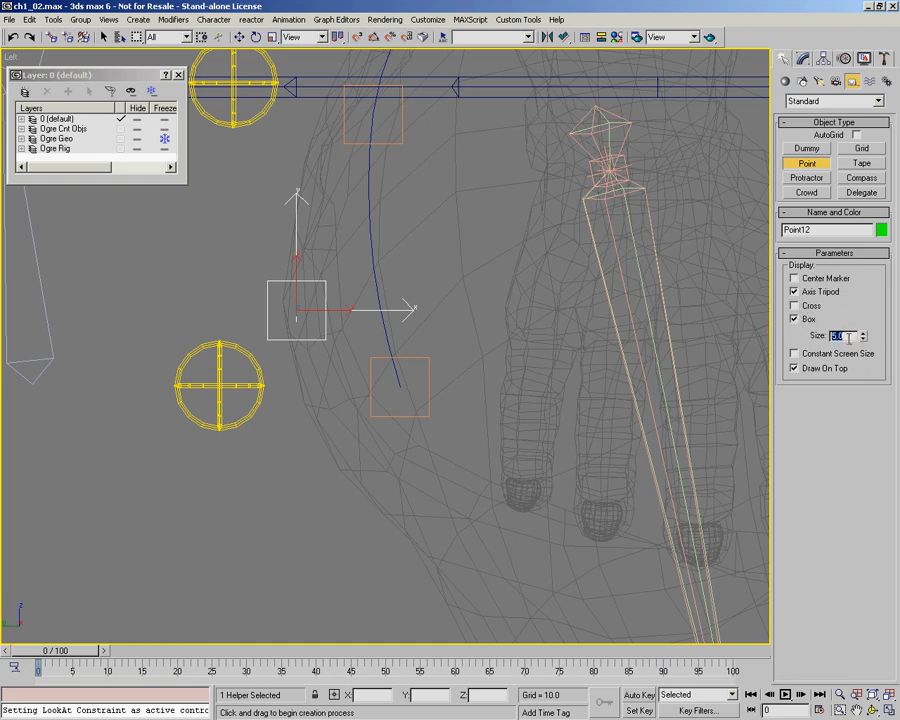
key(Return)
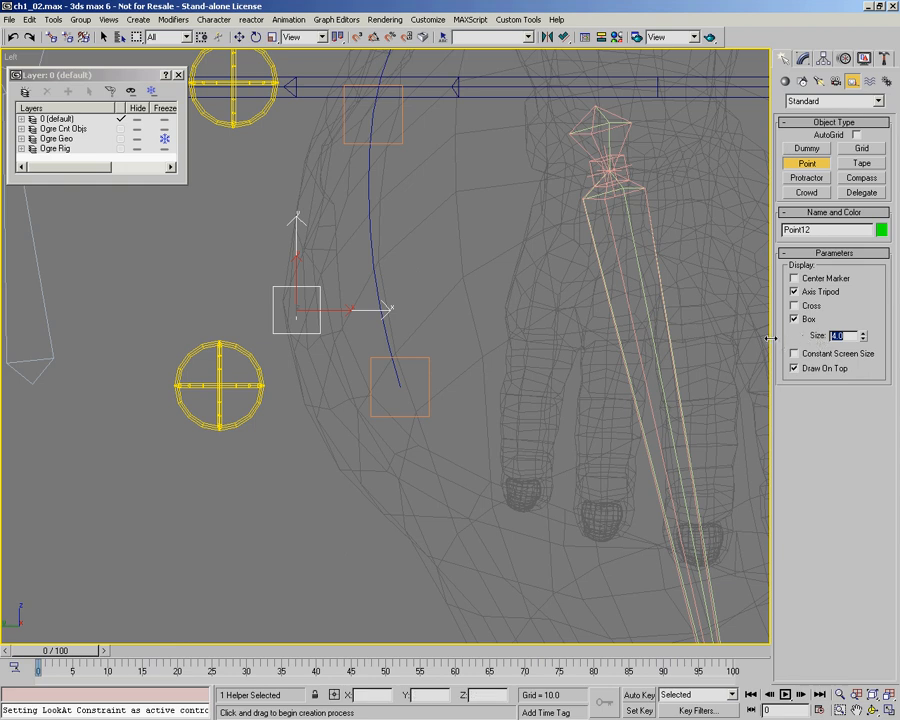
text(3)
key(Return)
middle_drag(371, 260, 351, 307)
key(w)
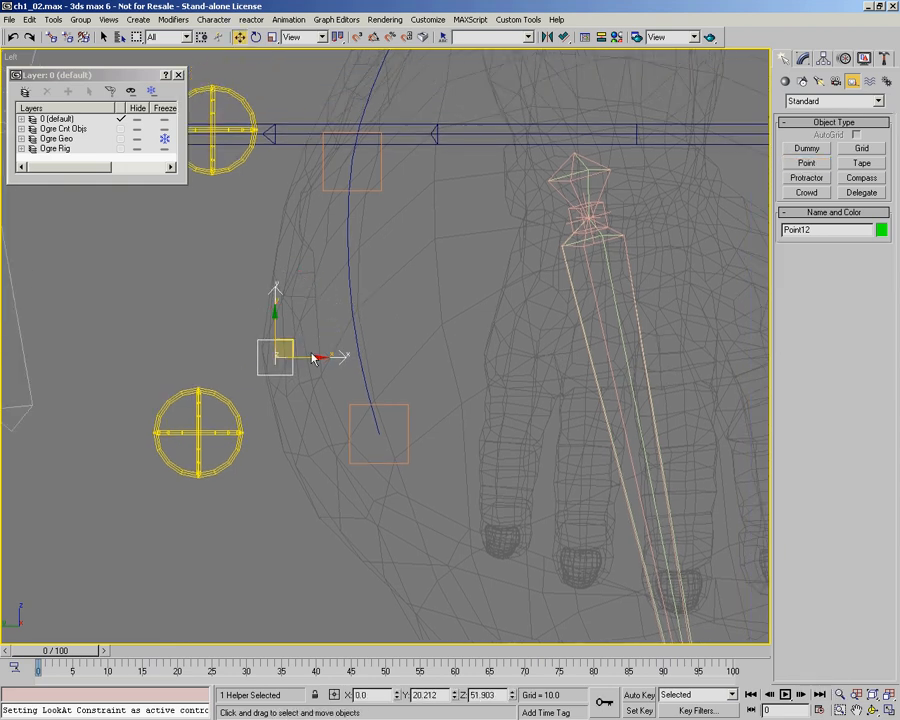
Examine the spine curve from its lowest helper up to the shoulders, relative to the new Point helper
scroll(335, 368, down, 4)
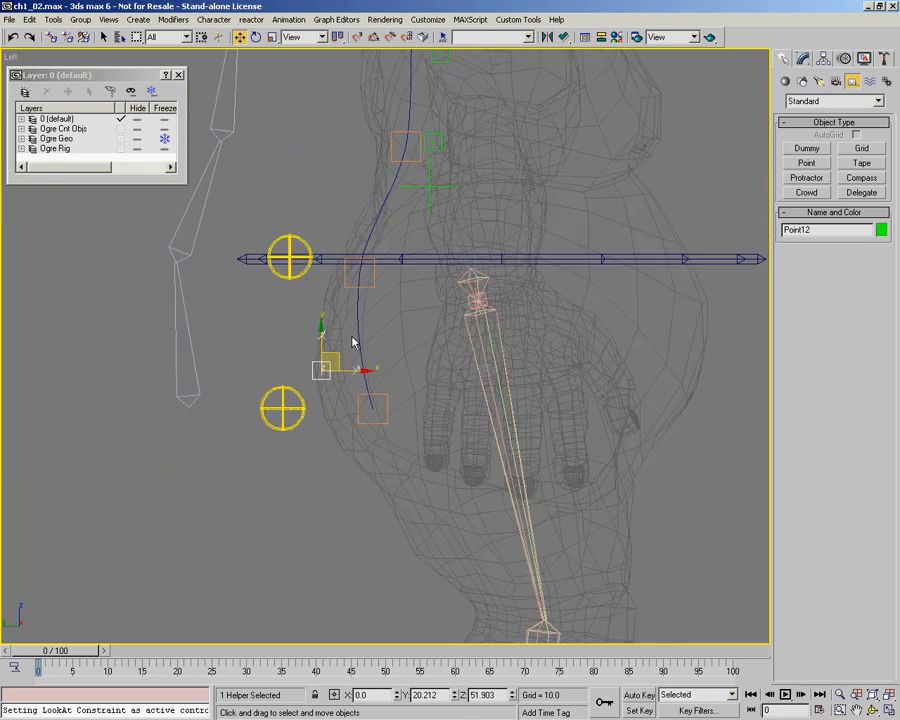
middle_drag(436, 65, 416, 185)
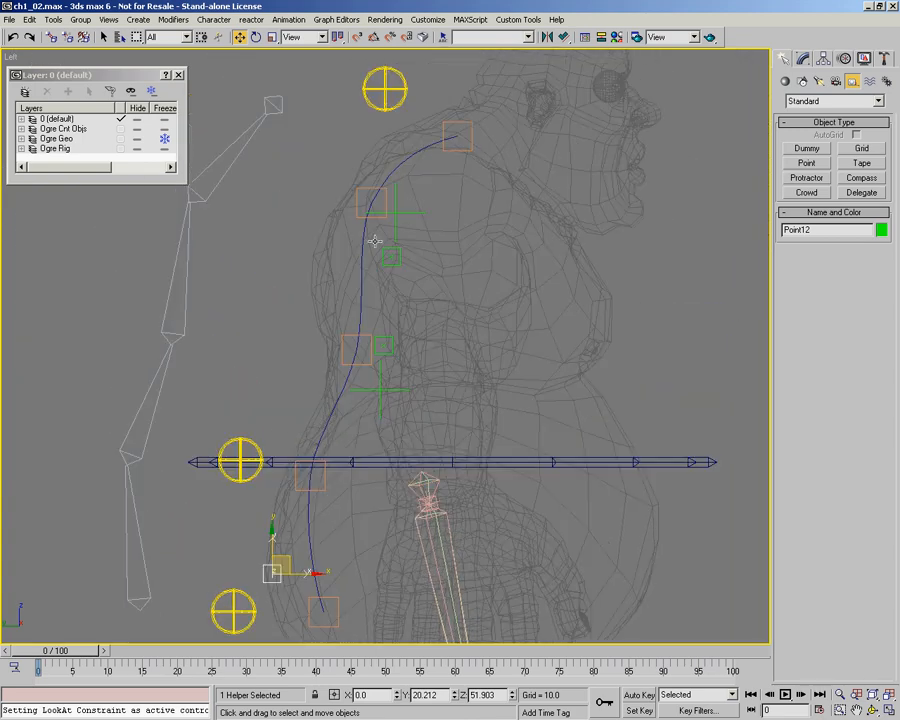
middle_drag(400, 342, 432, 201)
scroll(390, 368, up, 6)
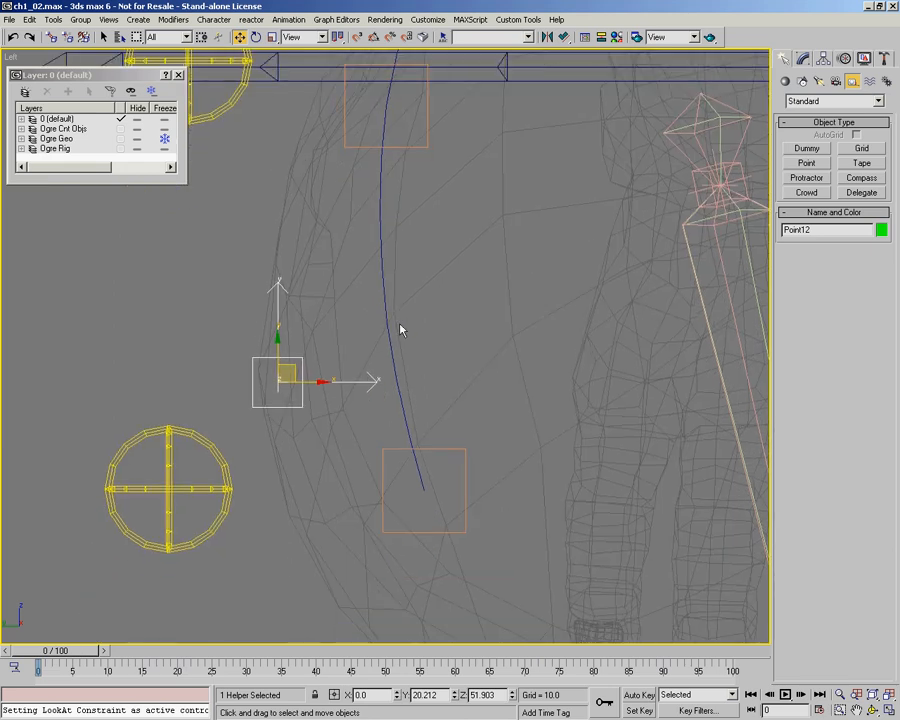
middle_drag(398, 286, 297, 506)
scroll(363, 327, down, 5)
scroll(320, 335, up, 5)
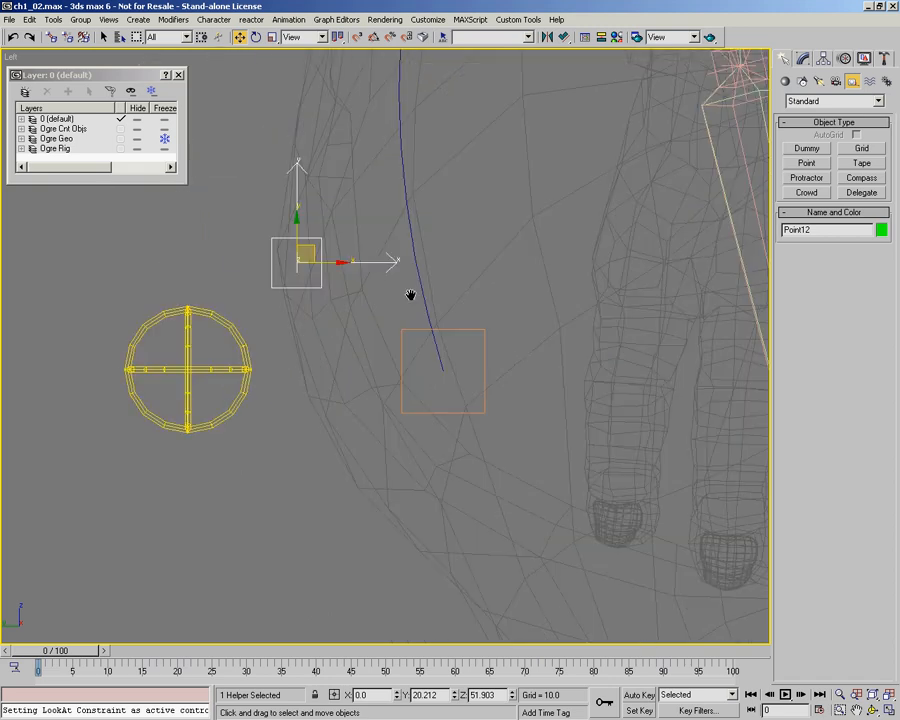
Apply a Path Constraint to the selected Point helper, using the spine curve as its path
middle_drag(410, 294, 367, 373)
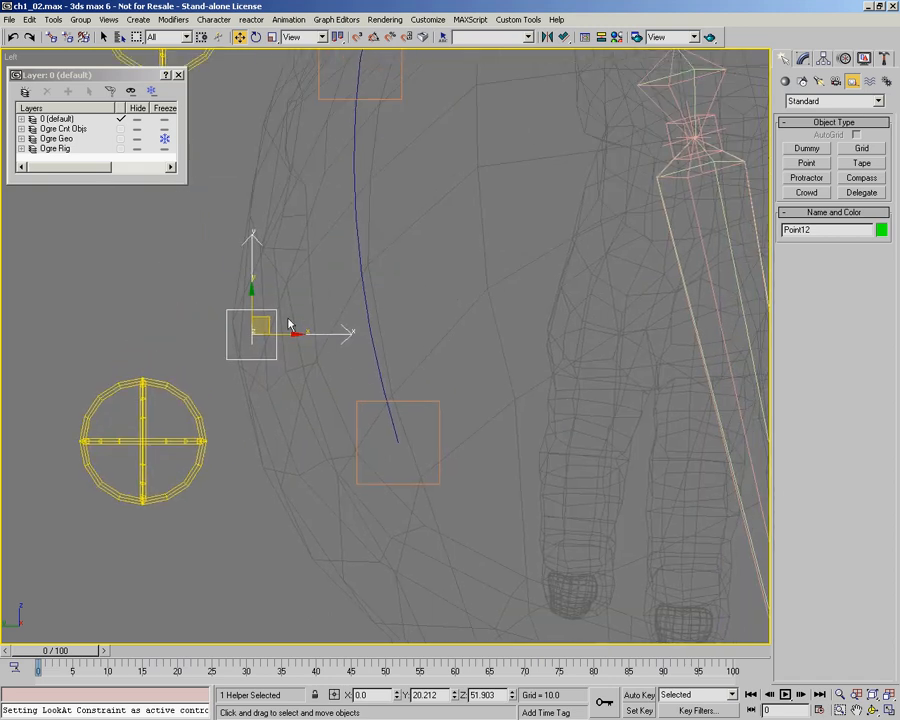
right_click(348, 336)
mouse_move(423, 199)
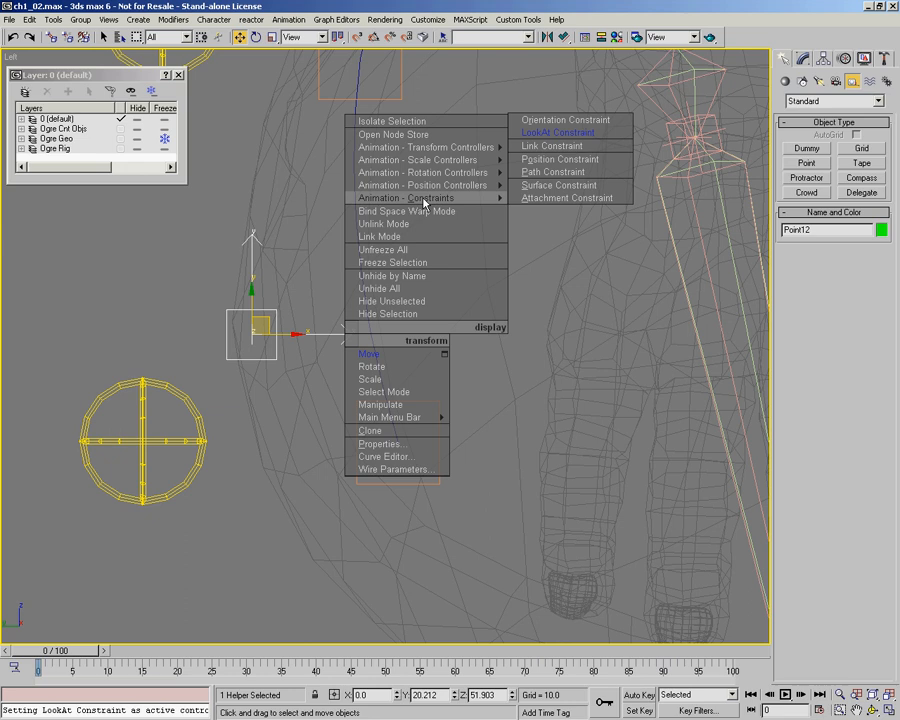
click(589, 176)
click(372, 338)
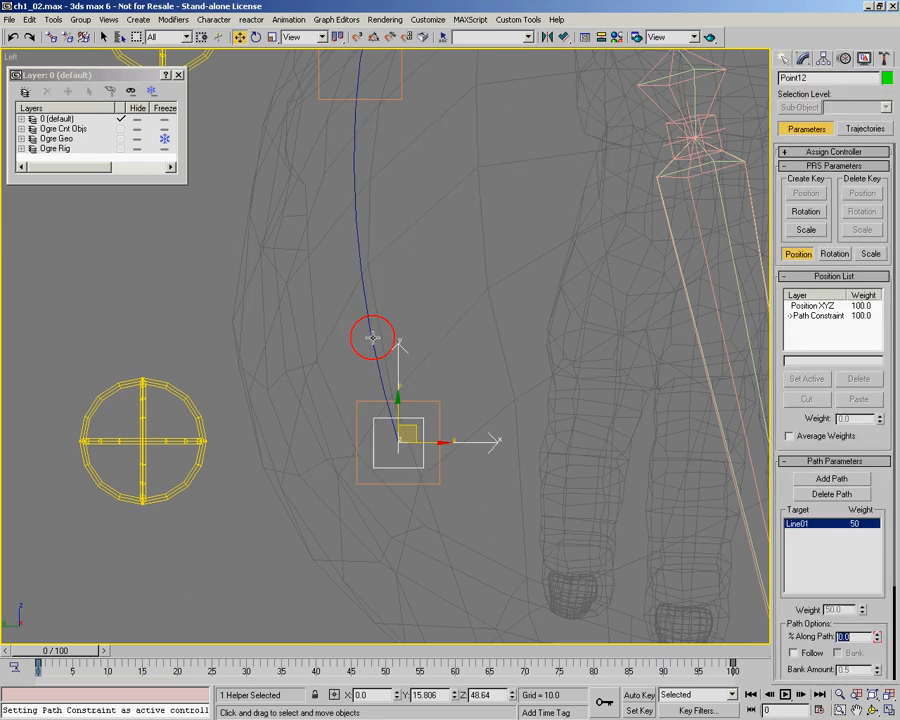
scroll(442, 362, down, 5)
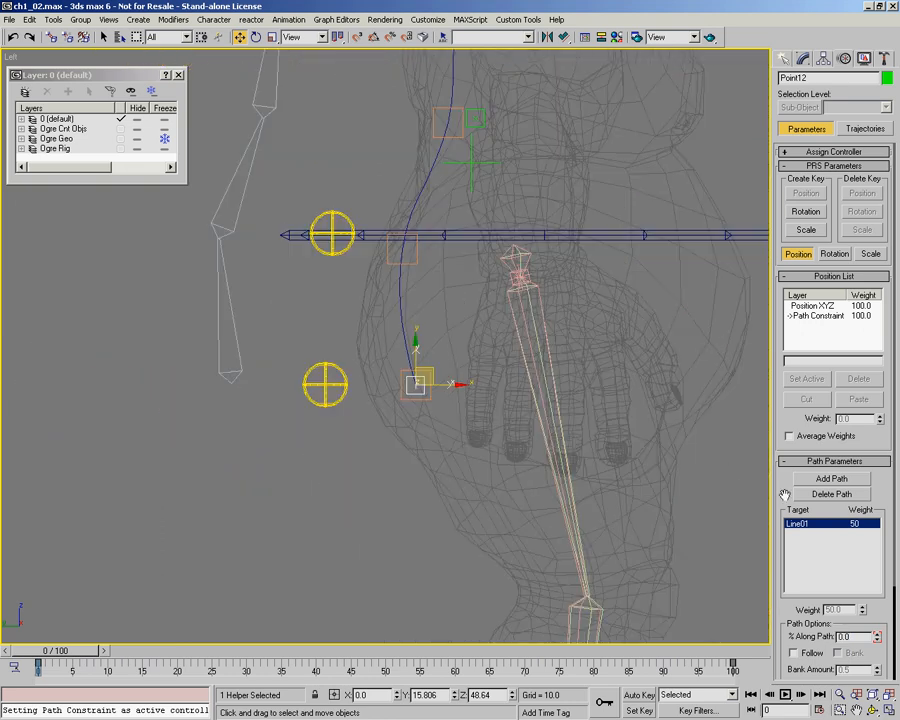
Delete the Point helper's path animation keys at frames 0 and 100
drag(785, 495, 793, 262)
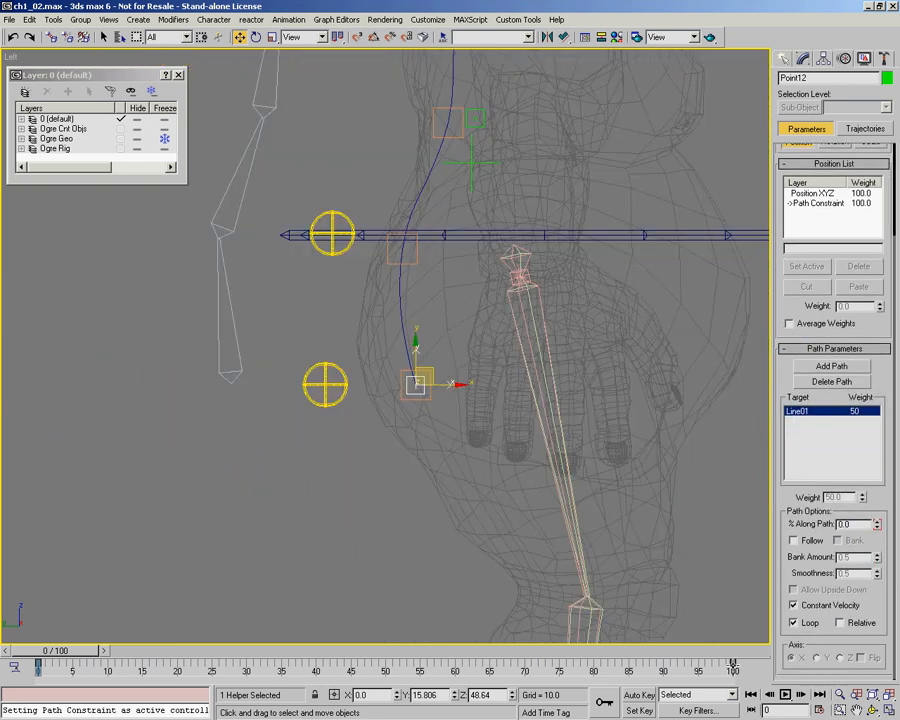
drag(48, 664, 398, 688)
key(Home)
key(w)
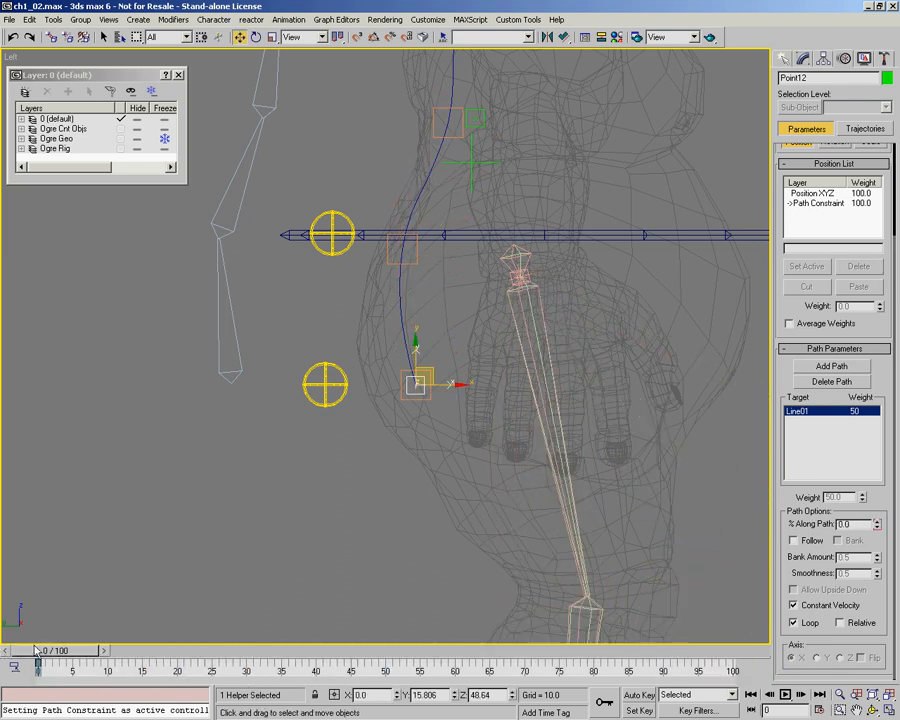
drag(48, 655, 4, 680)
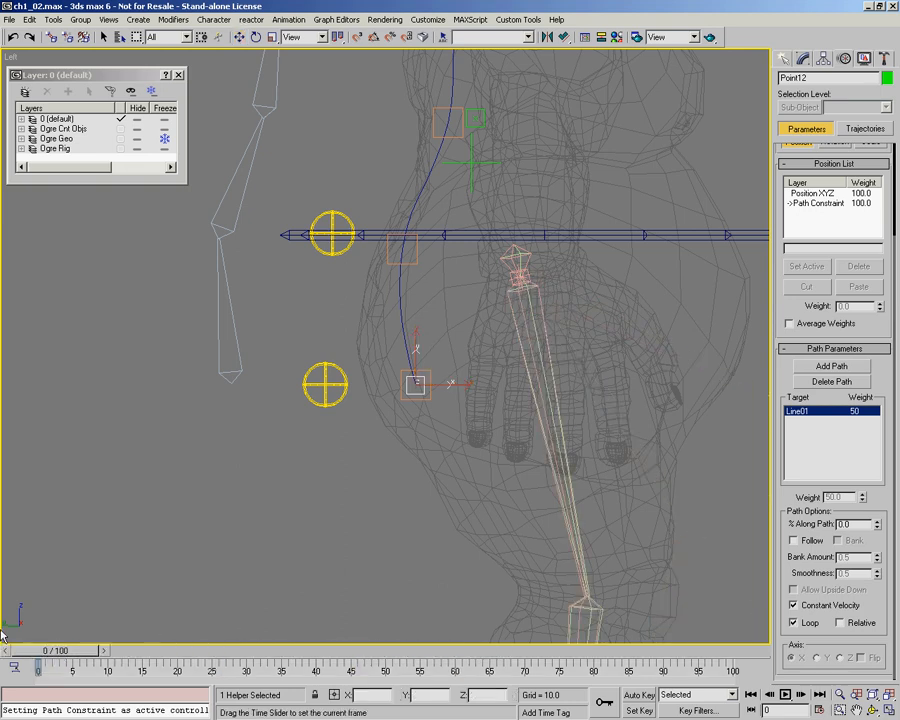
Clone the Point helper as four copies spaced up the spine curve, near each of the remaining square control helpers
middle_drag(507, 390, 474, 420)
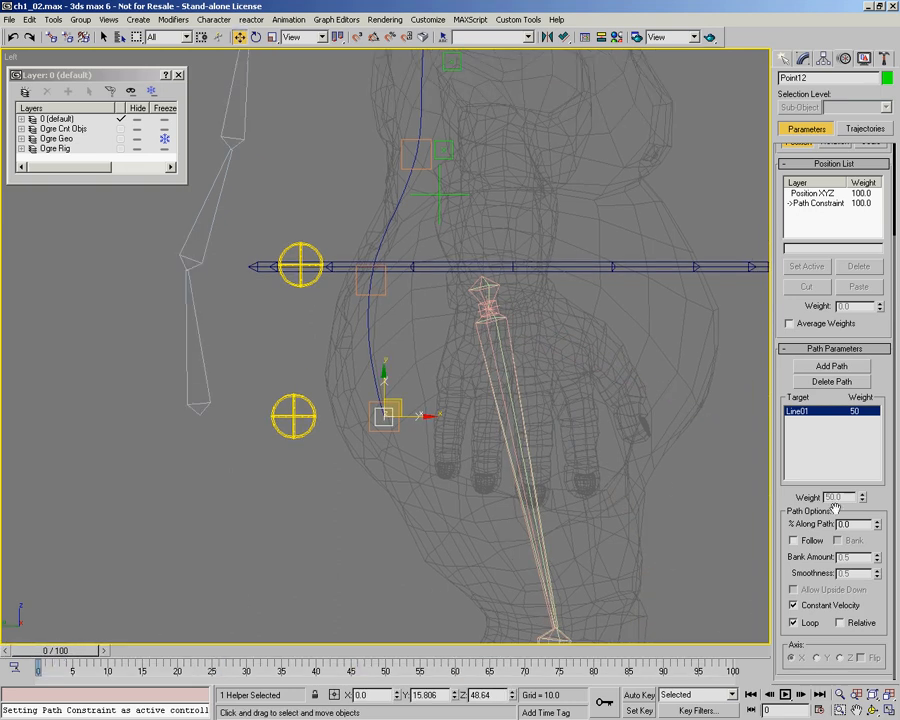
middle_drag(410, 384, 402, 452)
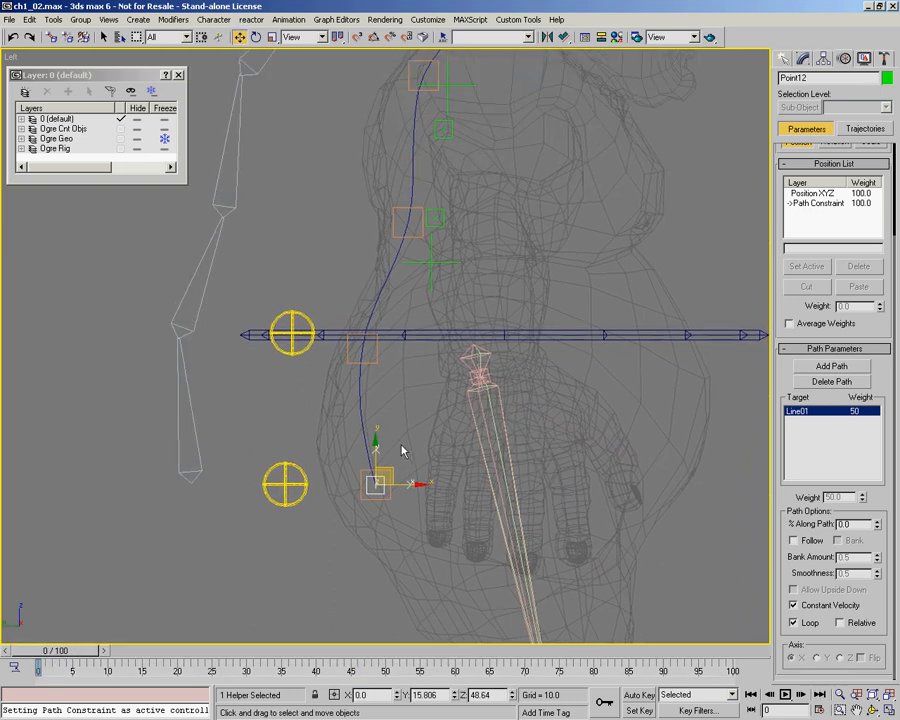
mouse_move(394, 470)
shift+mouse_down()
mouse_move(376, 329)
mouse_move(408, 256)
mouse_move(412, 214)
shift+mouse_up()
key(Return)
key(Return)
middle_drag(443, 220, 386, 350)
mouse_move(366, 356)
shift+mouse_down()
mouse_move(373, 181)
mouse_move(427, 145)
shift+mouse_up()
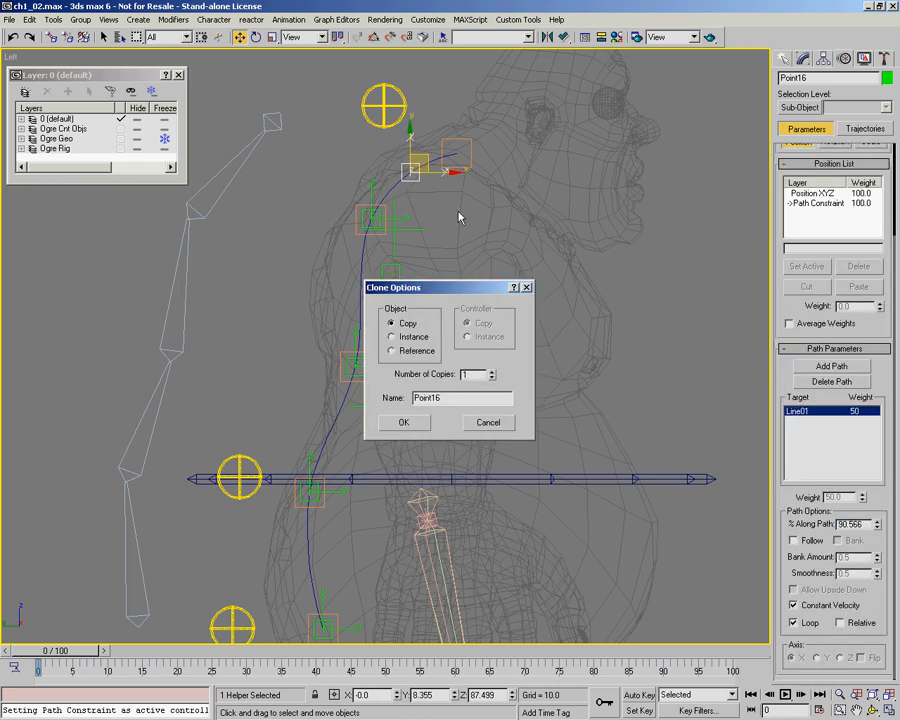
key(Return)
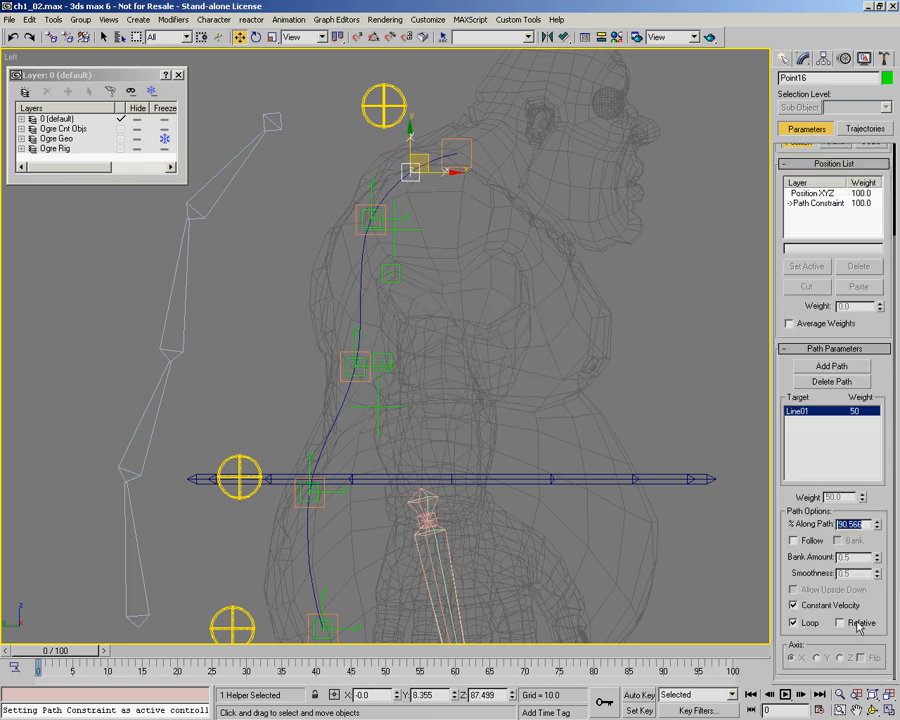
Set the topmost Point helper's % Along Path to 100
text(100)
key(Return)
scroll(409, 323, down, 5)
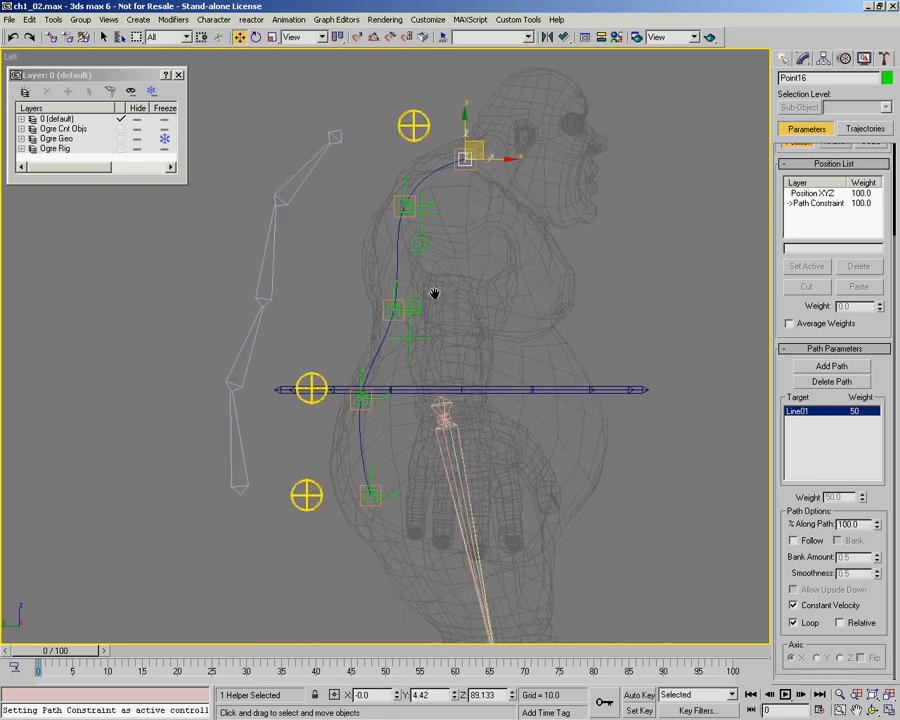
Try moving the upper circular control to test how the spine curve's Point helpers follow it
click(399, 149)
mouse_move(455, 165)
mouse_down()
mouse_move(430, 148)
mouse_move(380, 150)
mouse_move(485, 180)
mouse_move(413, 228)
mouse_move(480, 172)
mouse_move(440, 280)
mouse_move(478, 172)
mouse_move(435, 217)
mouse_move(425, 145)
mouse_move(430, 237)
mouse_move(360, 160)
mouse_move(456, 198)
mouse_move(460, 152)
mouse_up()
mouse_move(372, 486)
ctrl+alt+middle_down()
mouse_move(369, 463)
mouse_move(375, 476)
mouse_move(375, 468)
ctrl+alt+middle_up()
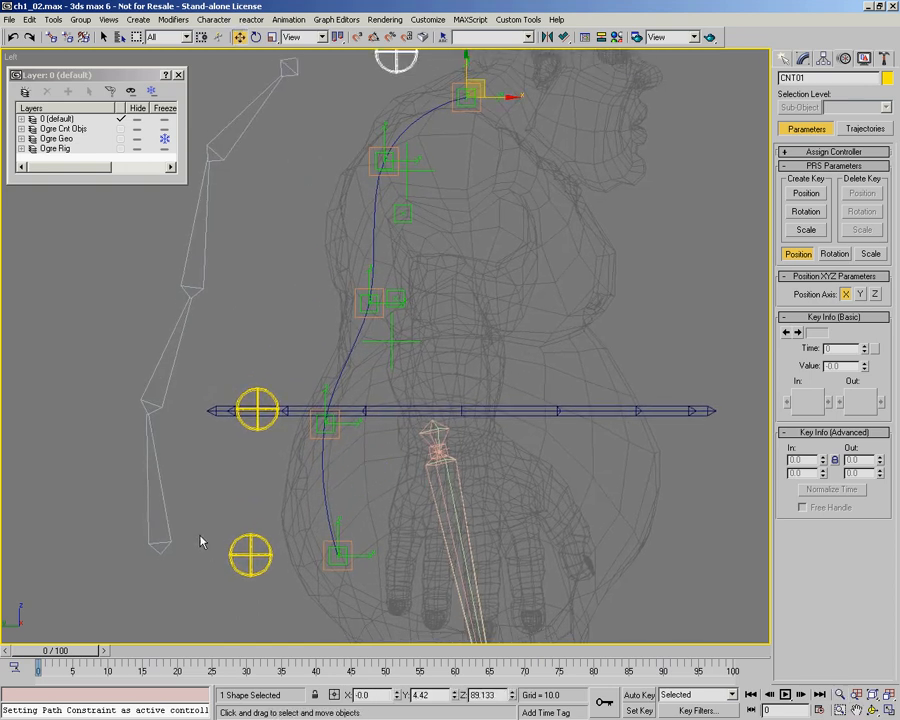
Apply a Position Constraint to the lowest spine bone, targeting the Point helper at the curve's lower end
click(168, 522)
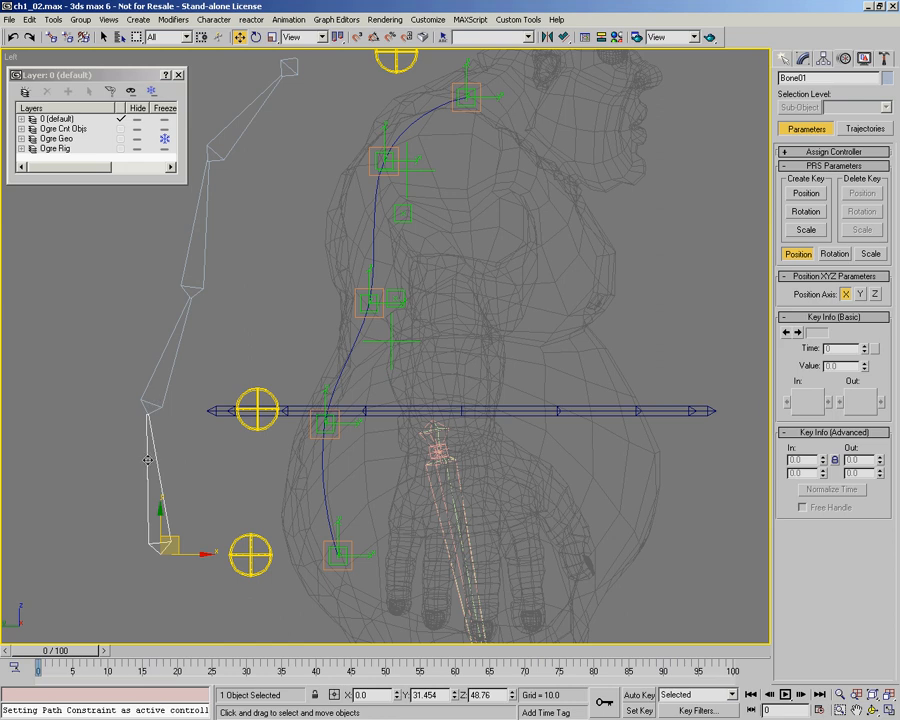
middle_drag(133, 522, 198, 446)
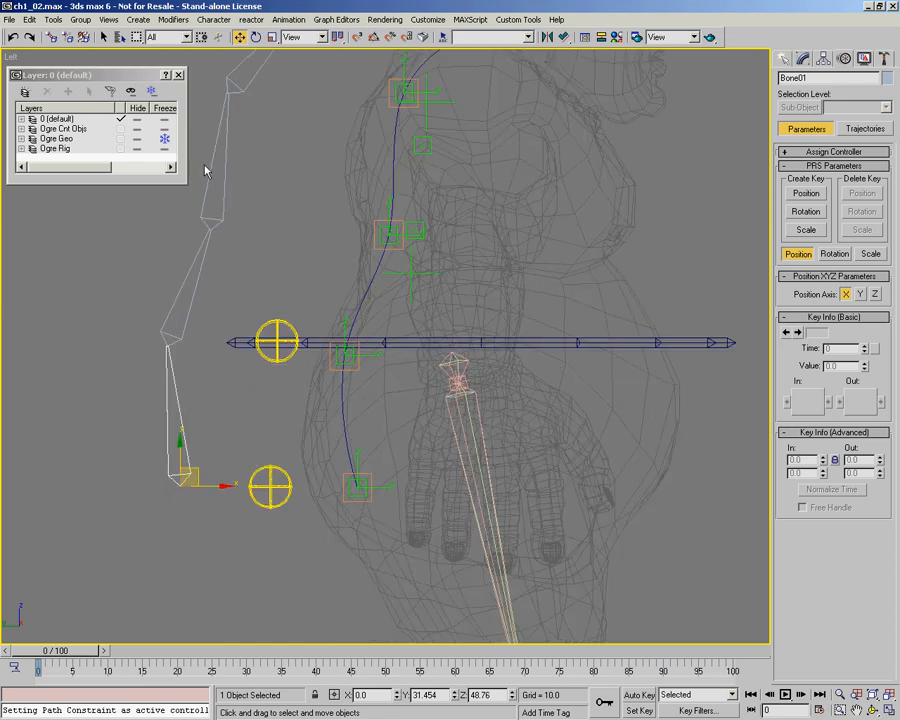
scroll(215, 490, up, 5)
middle_drag(238, 478, 246, 504)
scroll(225, 488, down, 1)
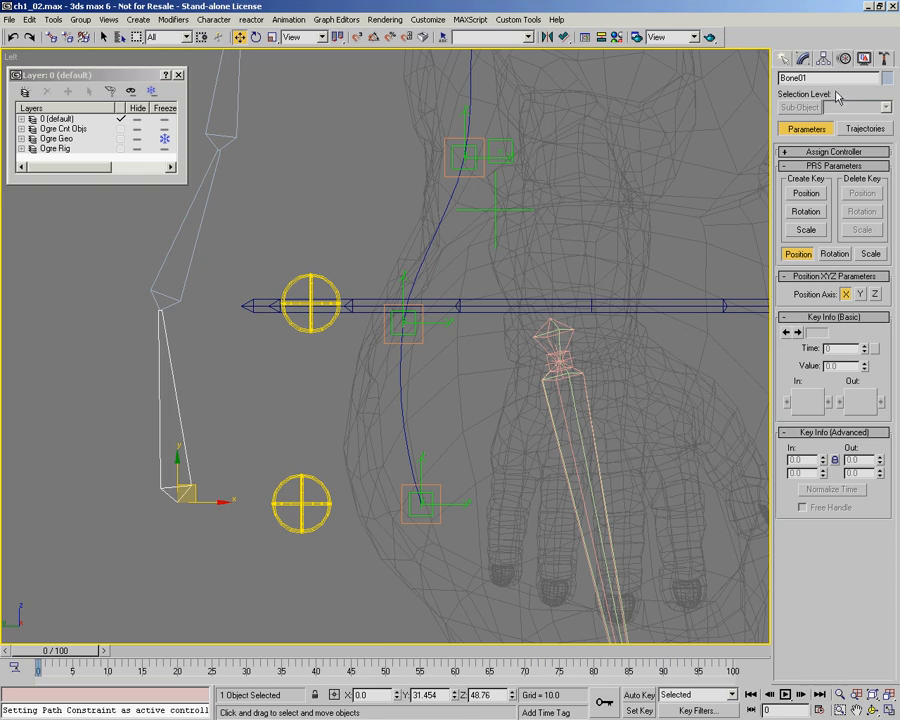
middle_drag(386, 472, 371, 449)
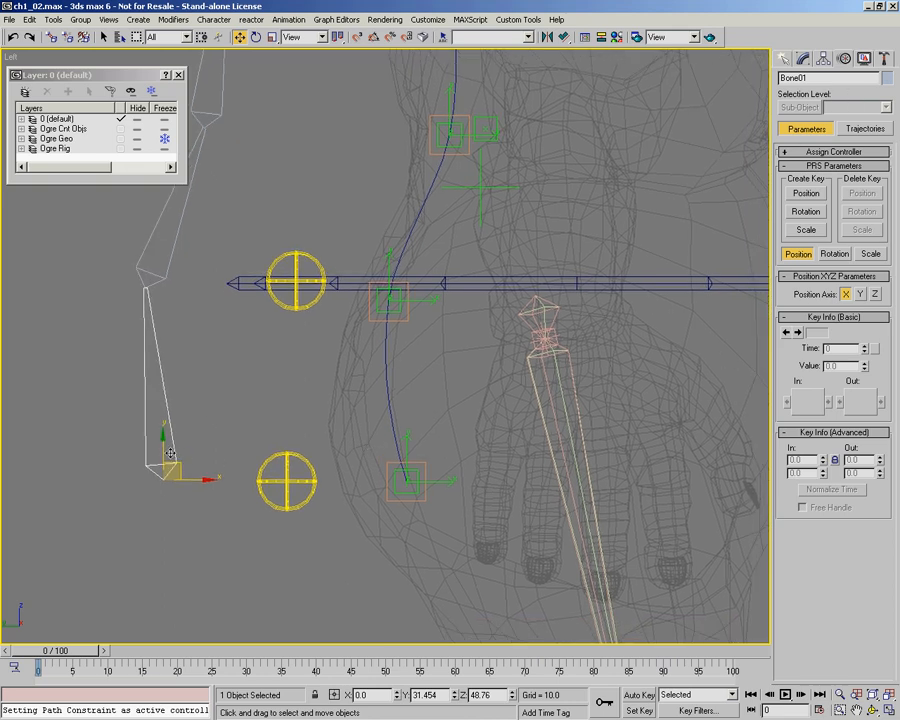
middle_drag(177, 442, 183, 432)
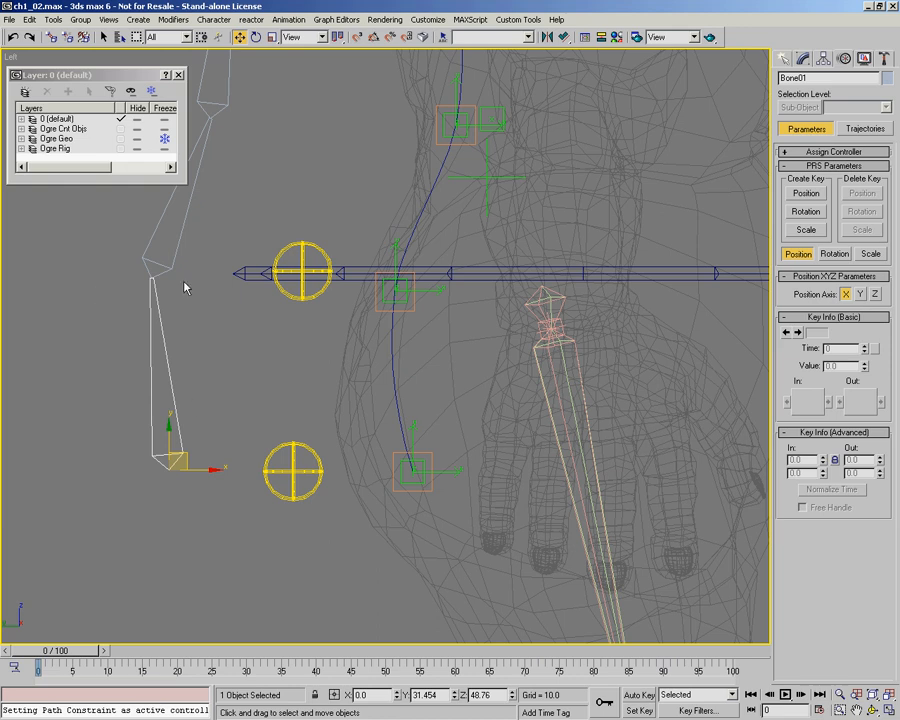
middle_drag(163, 422, 170, 418)
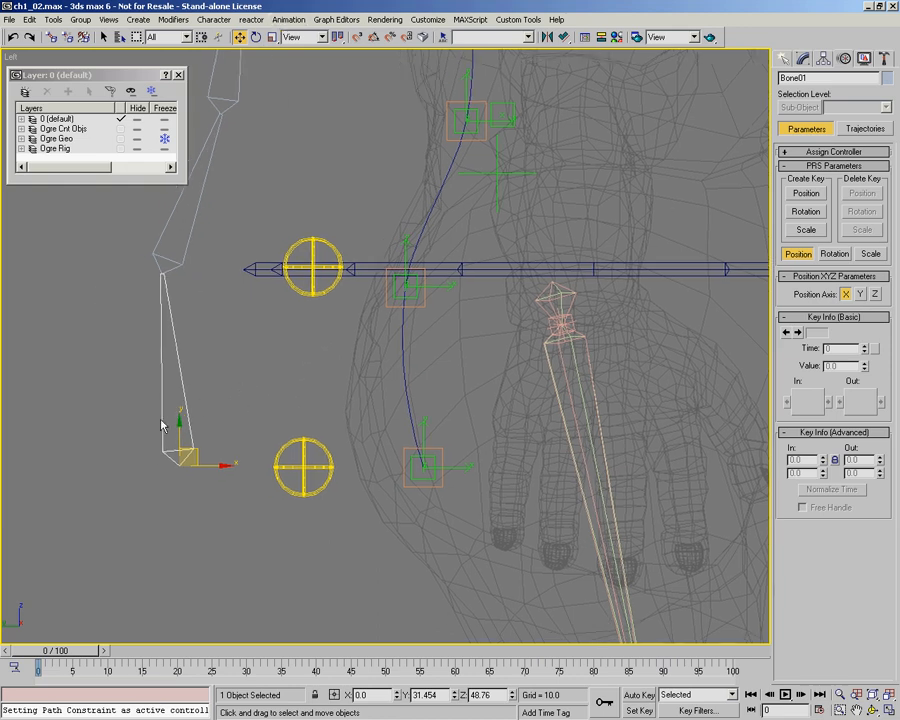
click(289, 19)
mouse_move(310, 52)
click(458, 94)
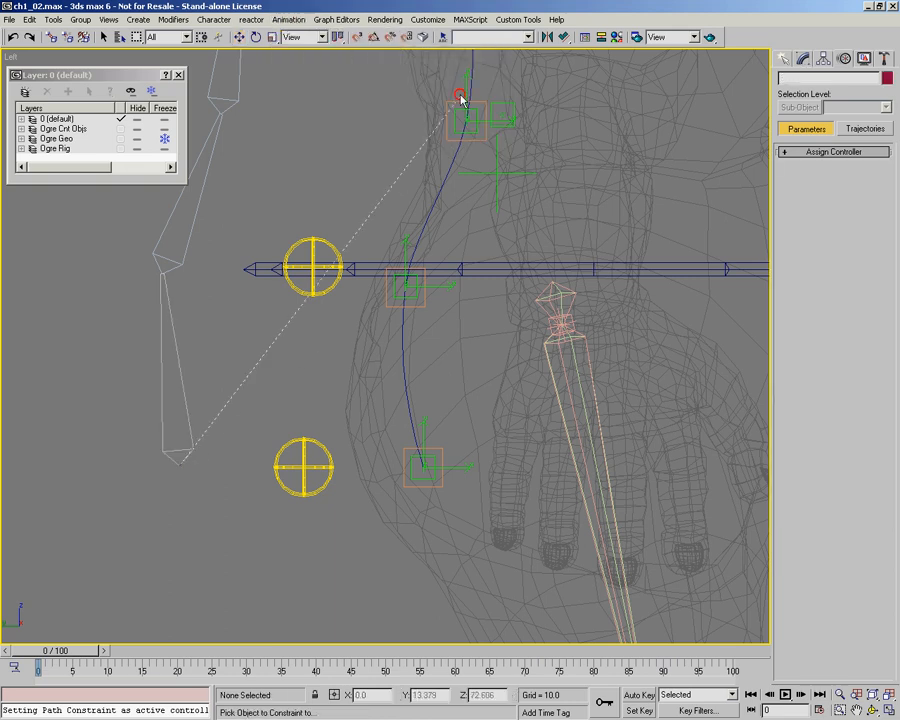
click(466, 467)
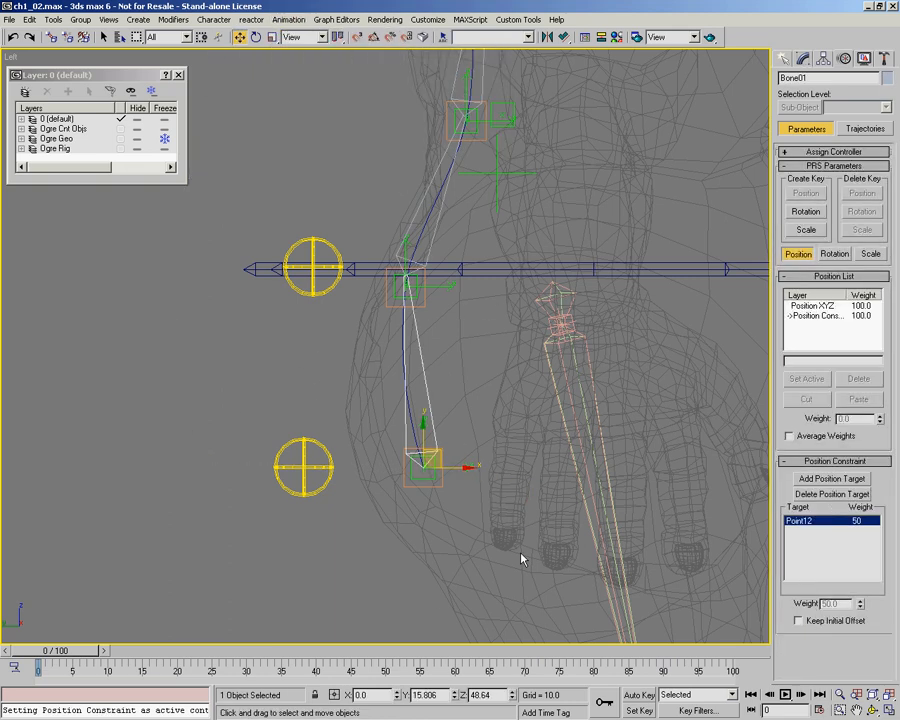
key(alt+z)
drag(498, 358, 430, 298)
key(w)
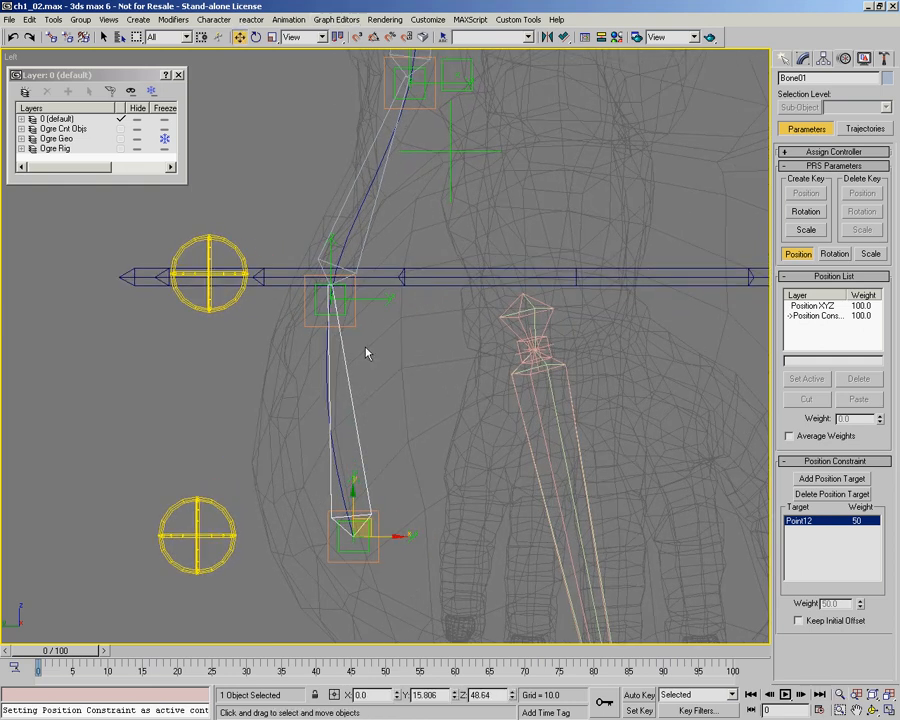
click(366, 244)
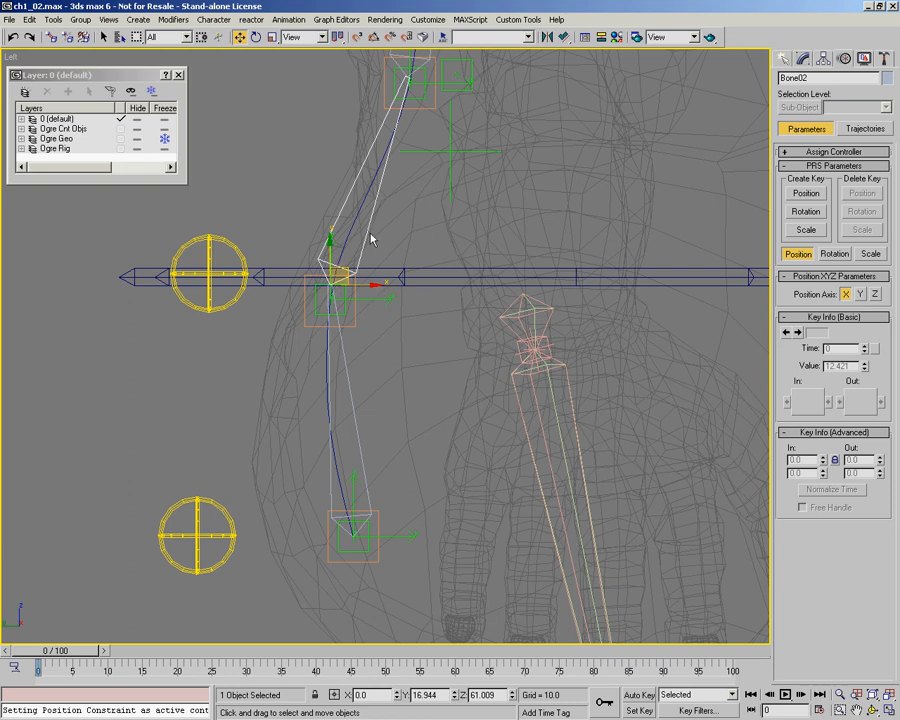
middle_drag(371, 347, 388, 334)
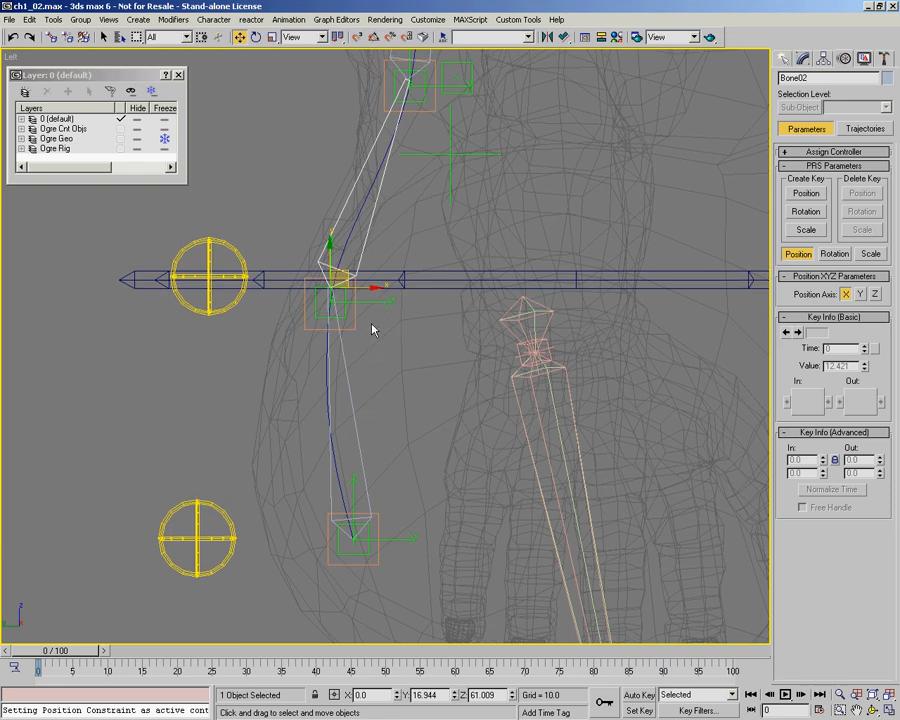
right_click(370, 332)
mouse_move(440, 193)
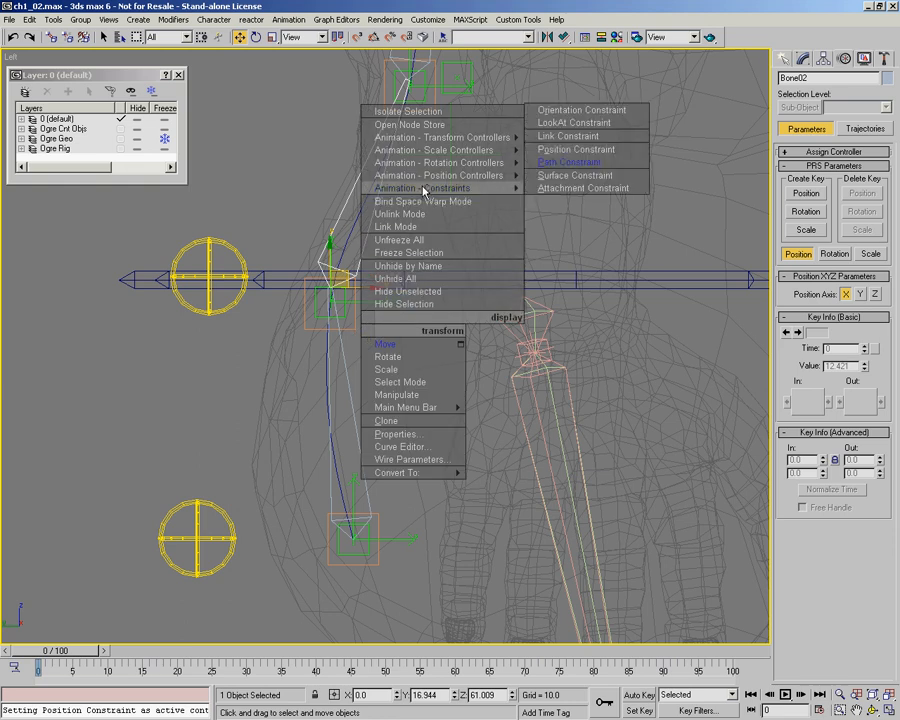
click(587, 166)
right_click(405, 346)
right_click(384, 358)
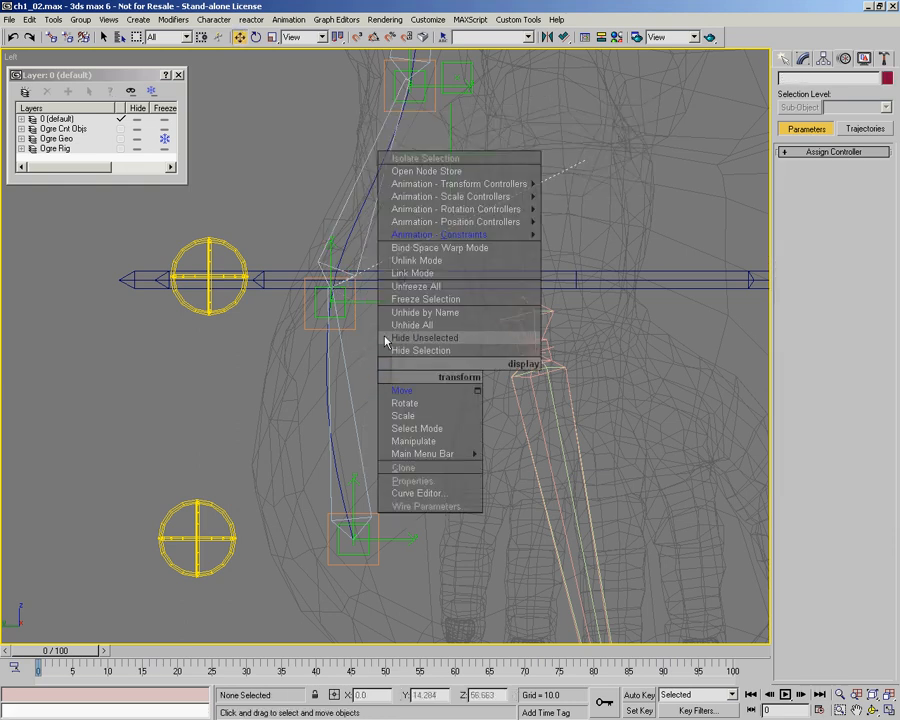
Apply a Position Constraint to the second spine bone, targeting the second Point helper up the curve
click(336, 228)
right_click(390, 362)
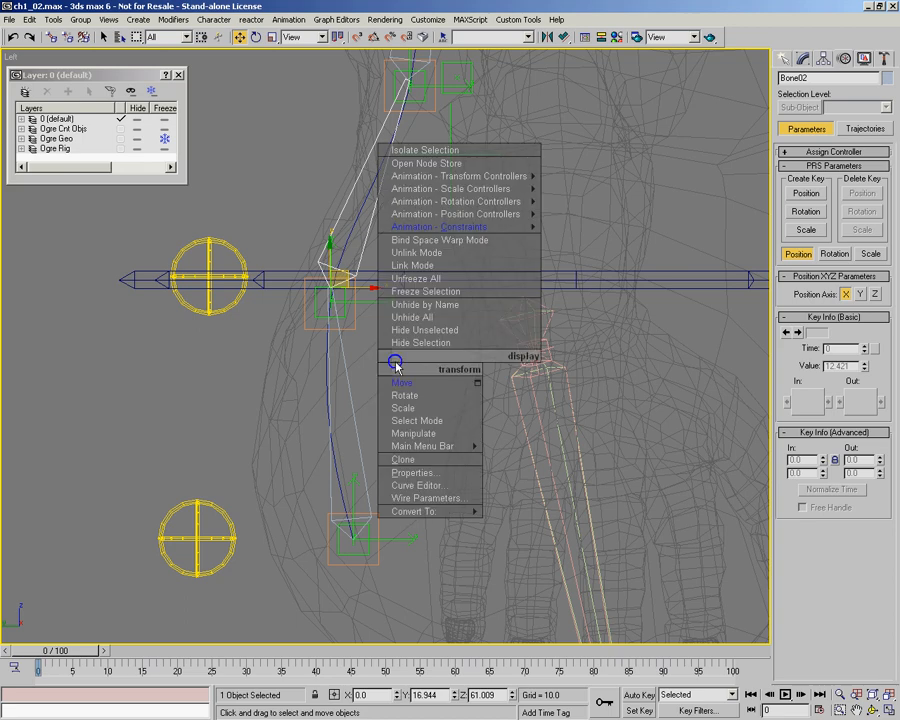
mouse_move(458, 228)
click(607, 199)
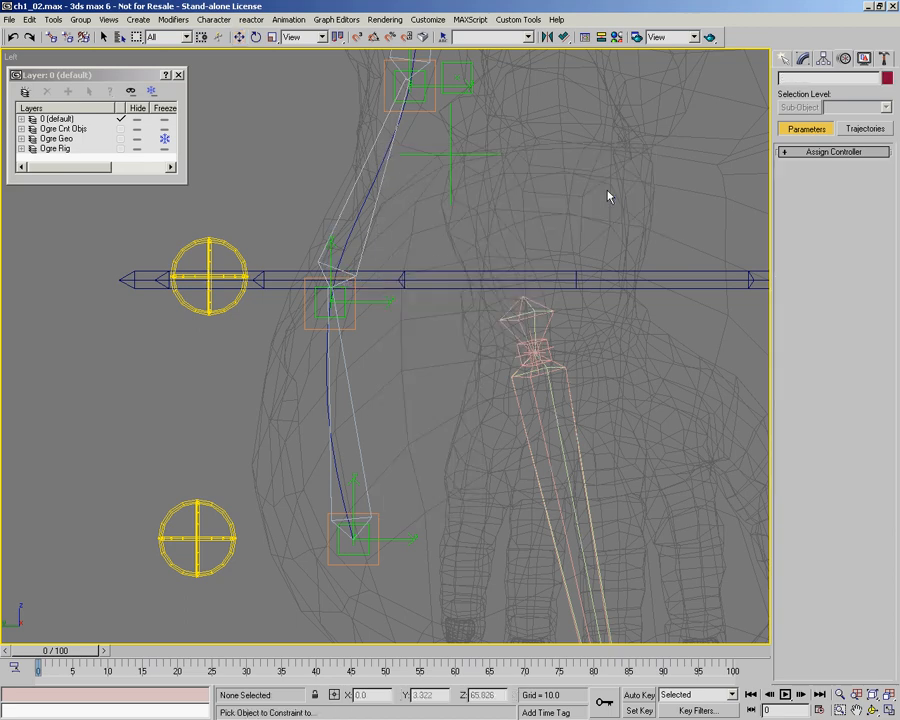
click(380, 300)
Apply a Position Constraint to the third spine bone, targeting the Point helper at its base
middle_drag(438, 262, 396, 366)
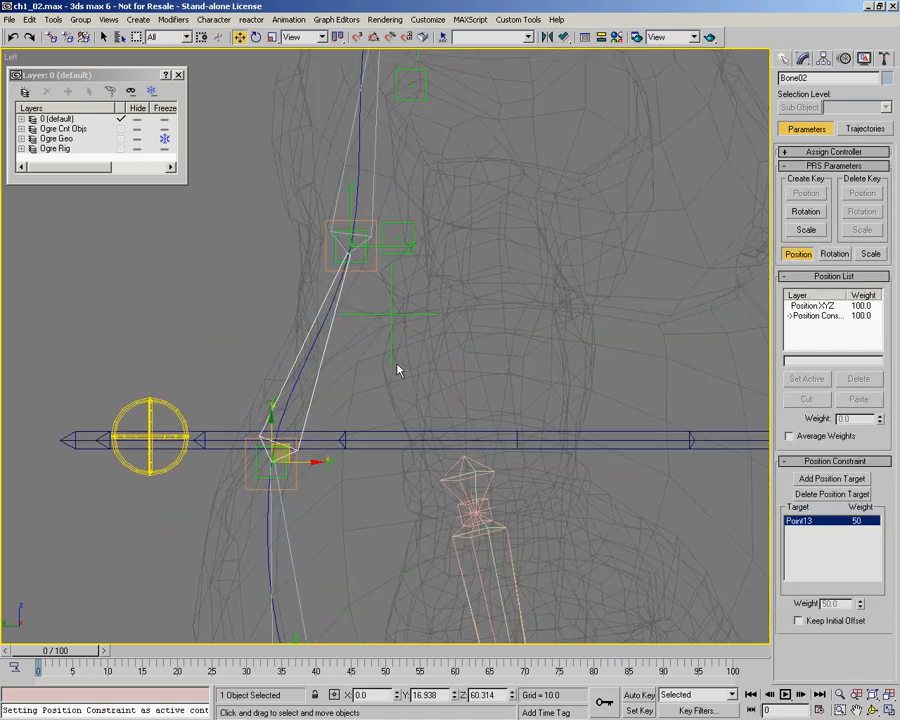
right_click(396, 367)
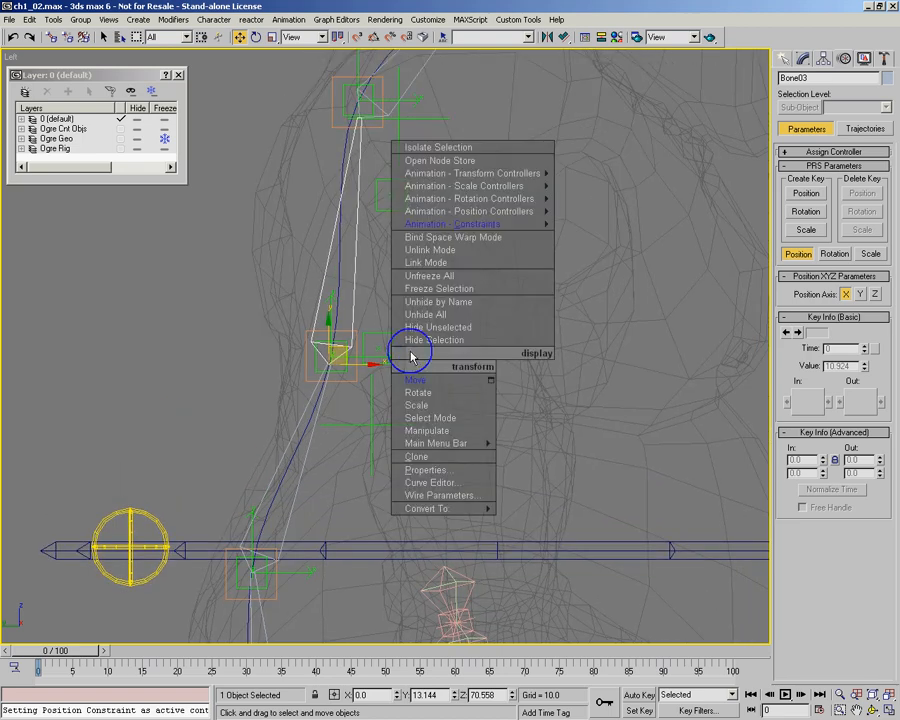
click(560, 268)
click(317, 359)
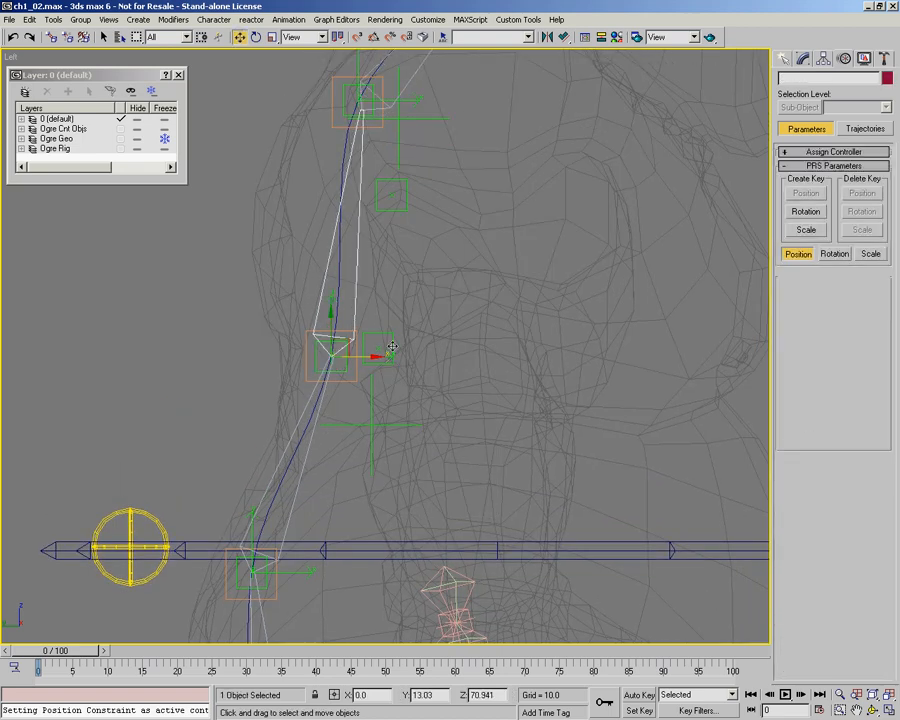
Apply a Position Constraint to the fourth spine bone, targeting the Point helper at the upper back
right_click(407, 392)
click(291, 281)
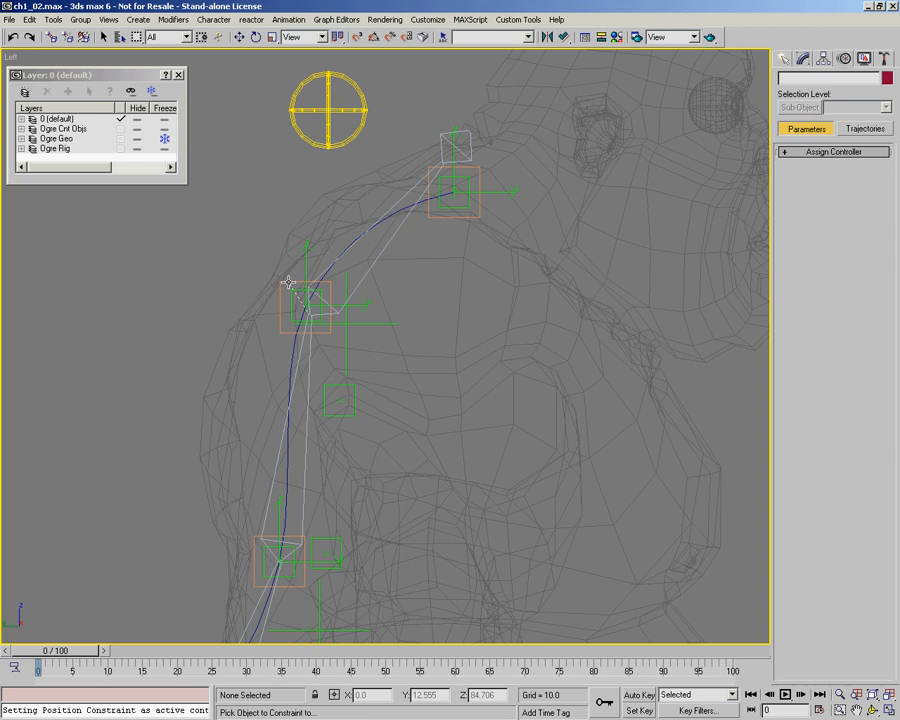
click(291, 295)
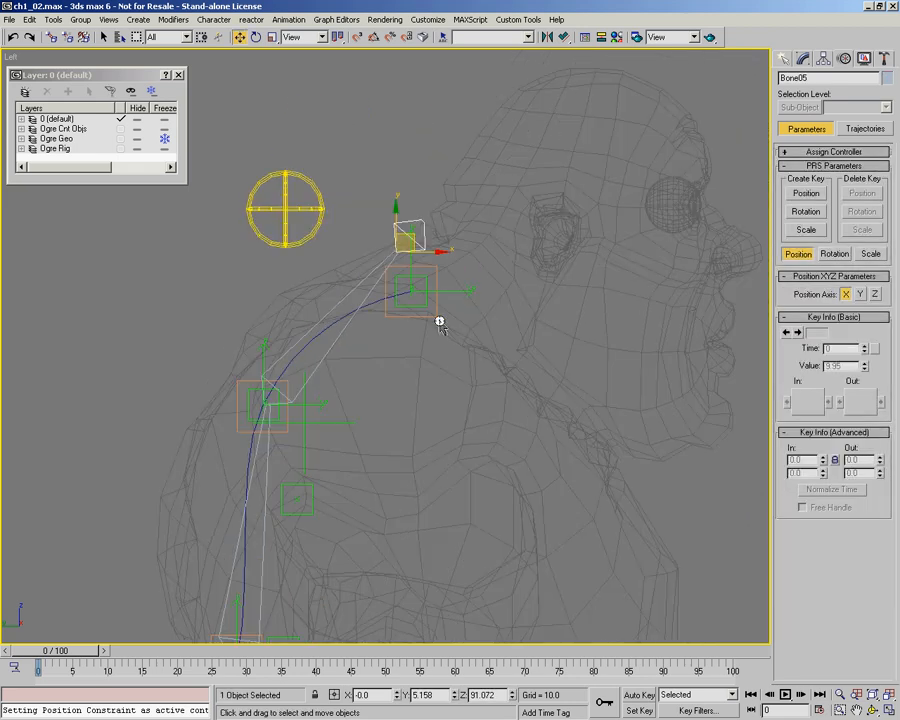
Apply a Position Constraint to the small end bone, targeting the Point helper at the curve's upper end
right_click(440, 322)
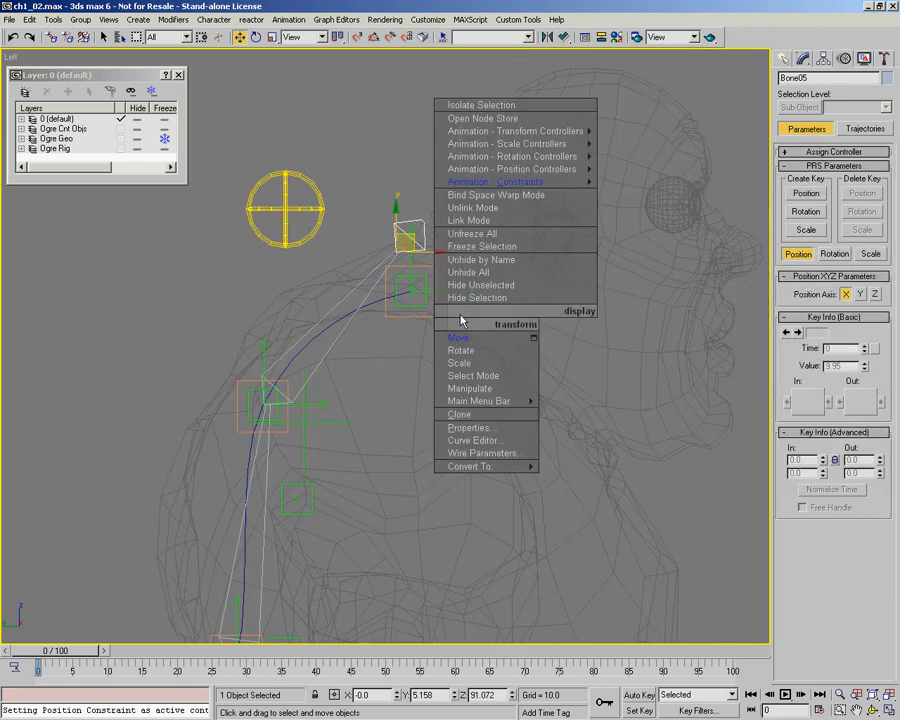
click(478, 178)
click(425, 287)
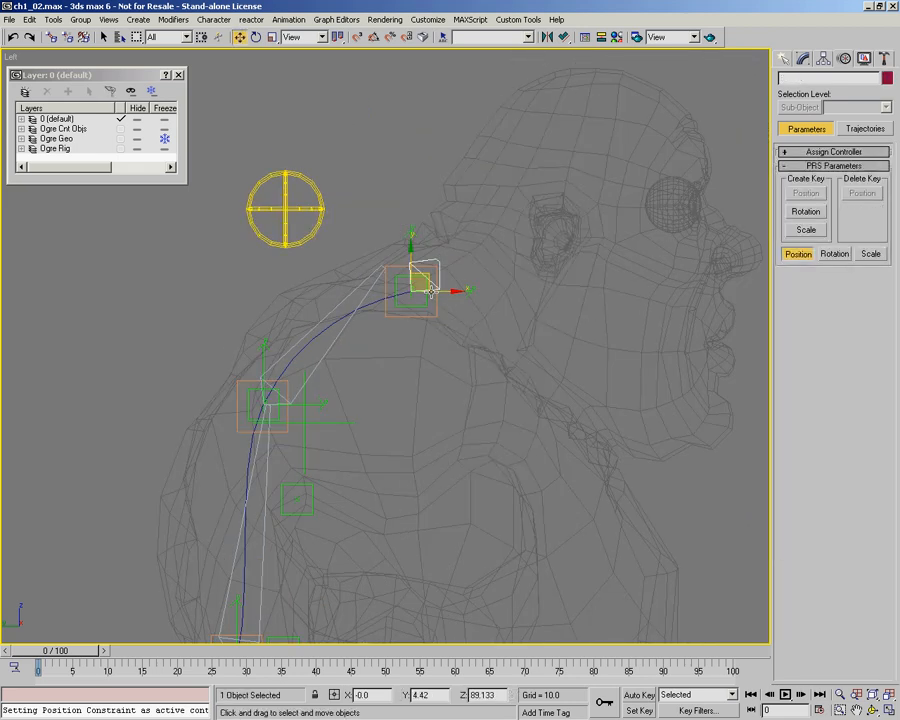
Apply a LookAt Constraint to the lowest spine bone, targeting the second Point helper up the curve
scroll(434, 307, up, 4)
scroll(470, 245, down, 2)
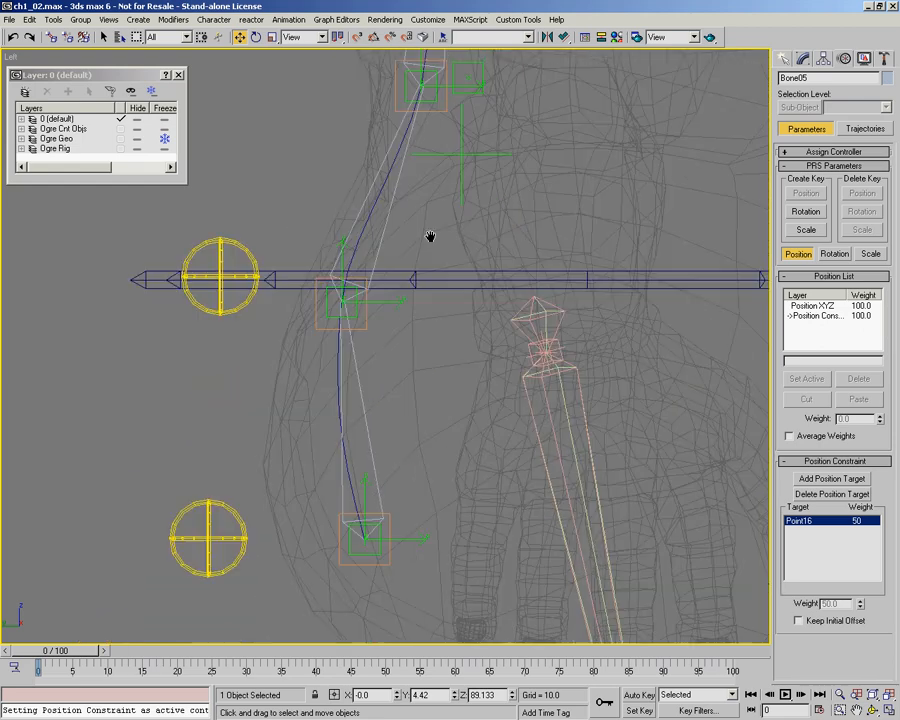
scroll(365, 397, up, 2)
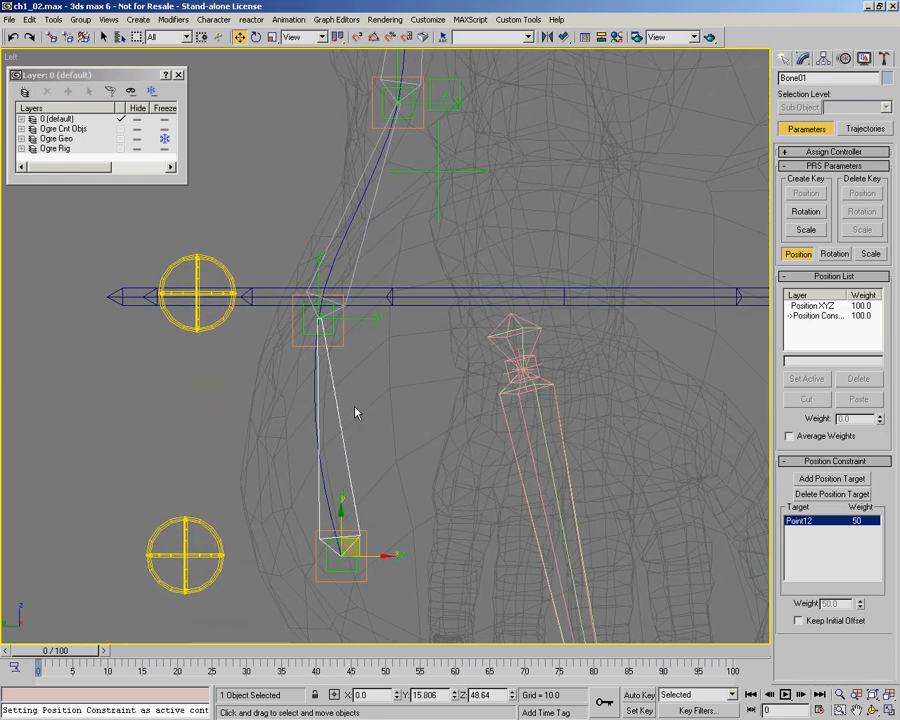
right_click(355, 412)
mouse_move(478, 268)
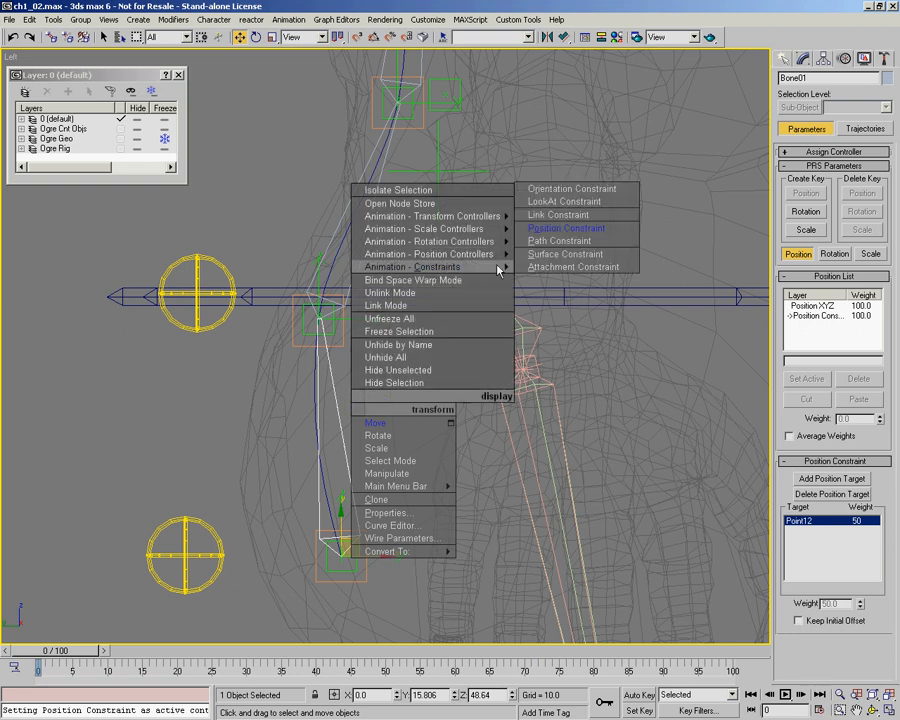
click(565, 201)
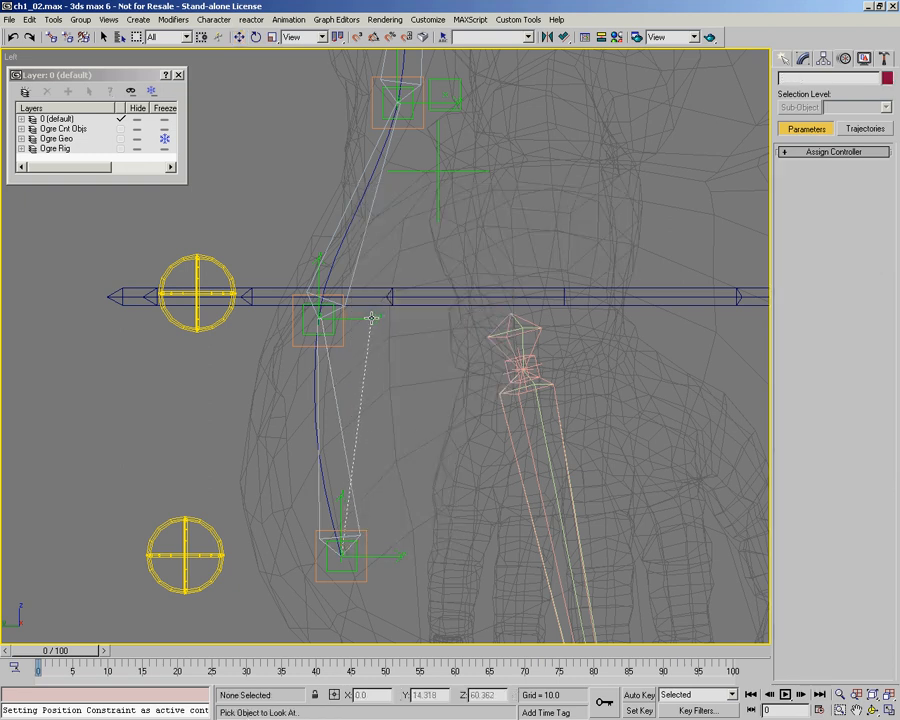
click(372, 317)
middle_drag(410, 342, 394, 372)
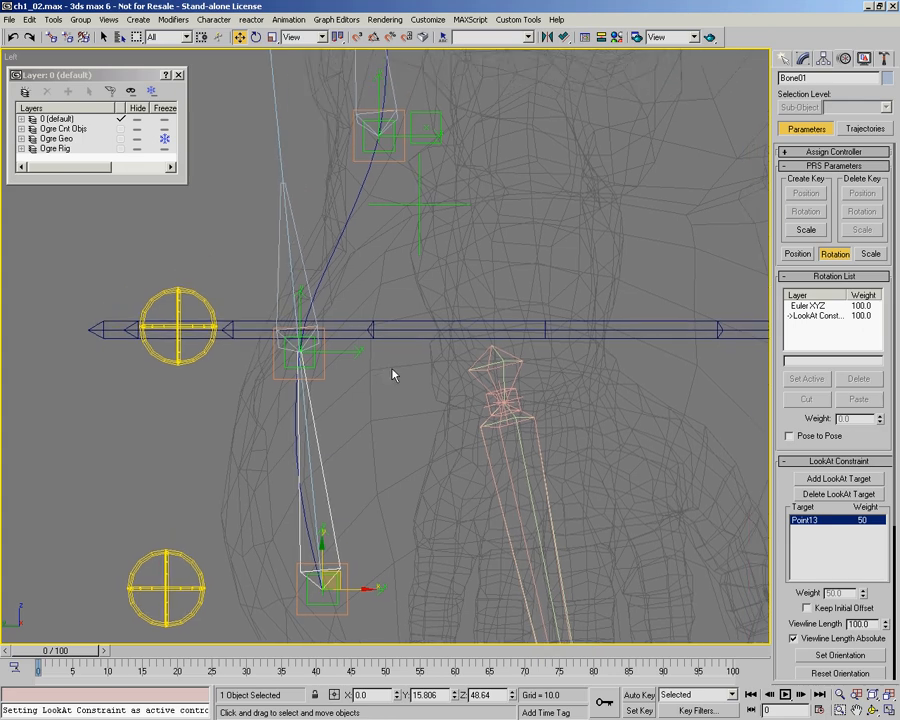
Set the lowest spine bone's LookAt source axis to Y and flip it
scroll(394, 372, down, 2)
middle_drag(430, 292, 378, 378)
scroll(378, 378, down, 3)
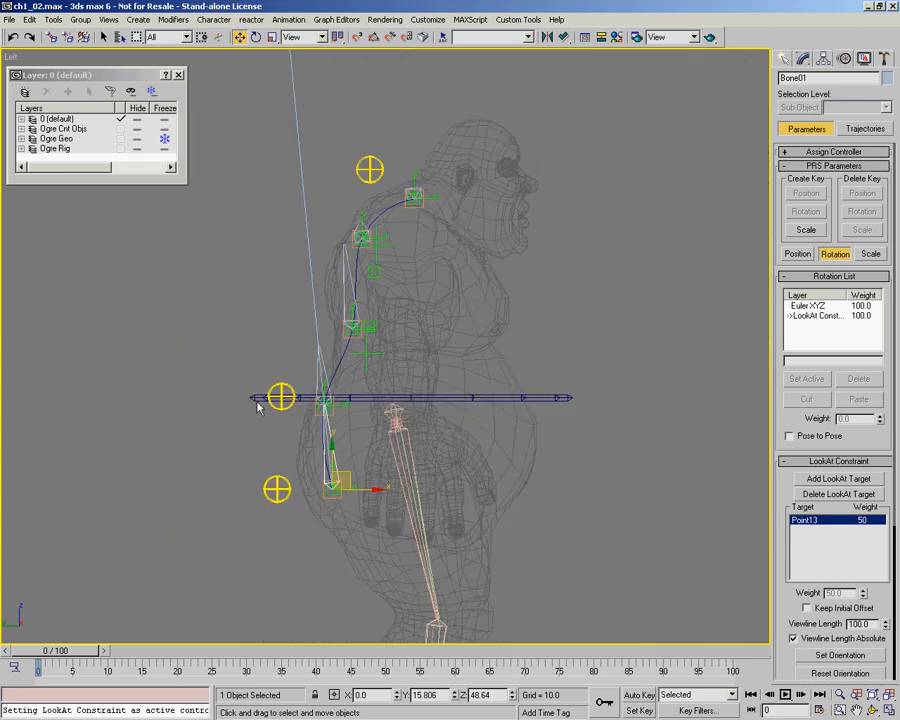
scroll(354, 450, up, 3)
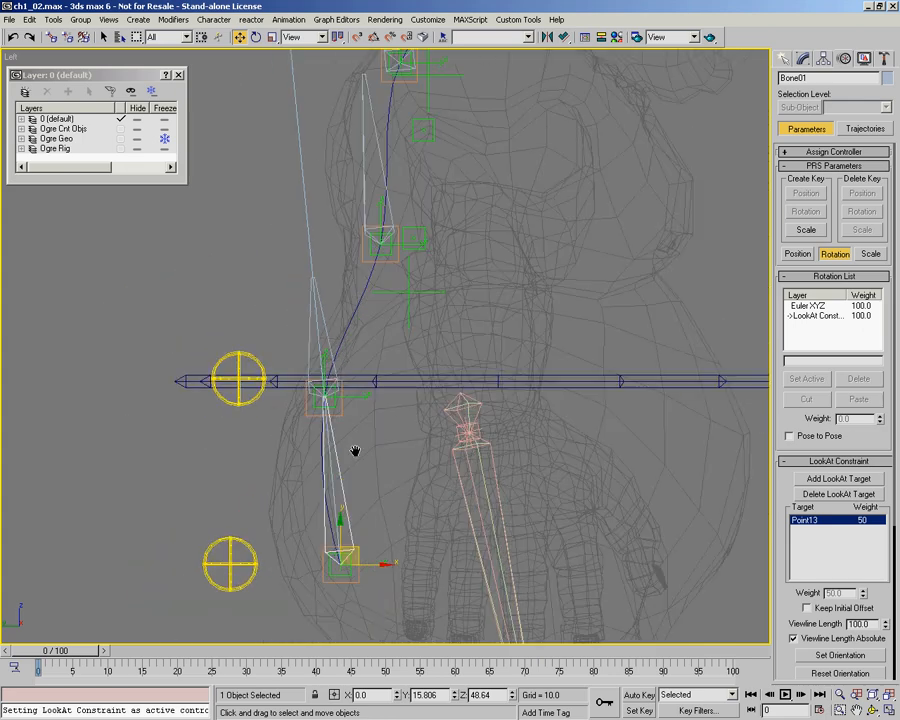
drag(779, 597, 771, 357)
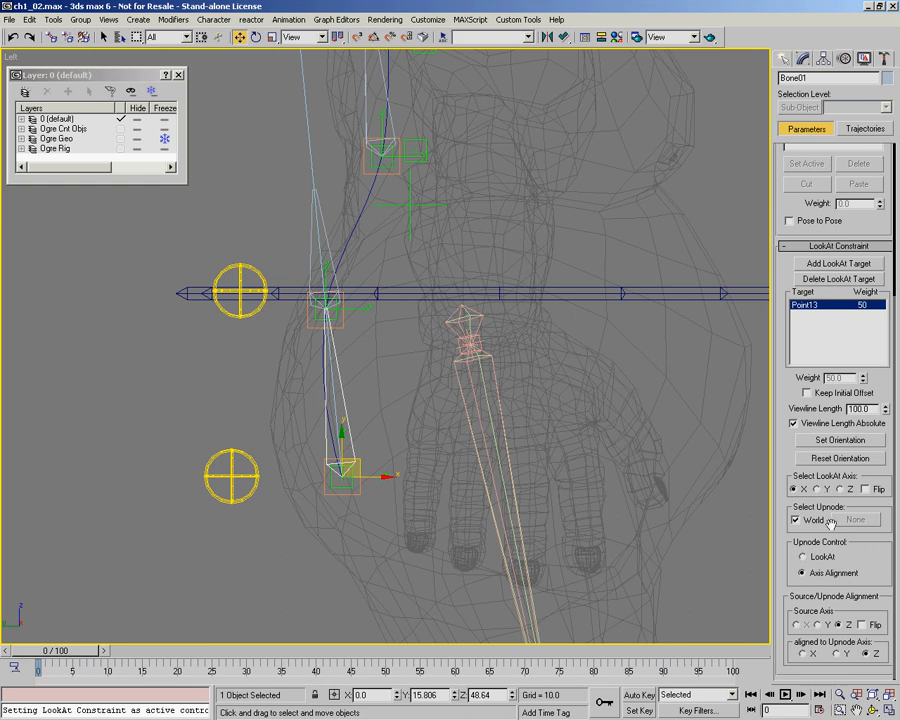
click(817, 626)
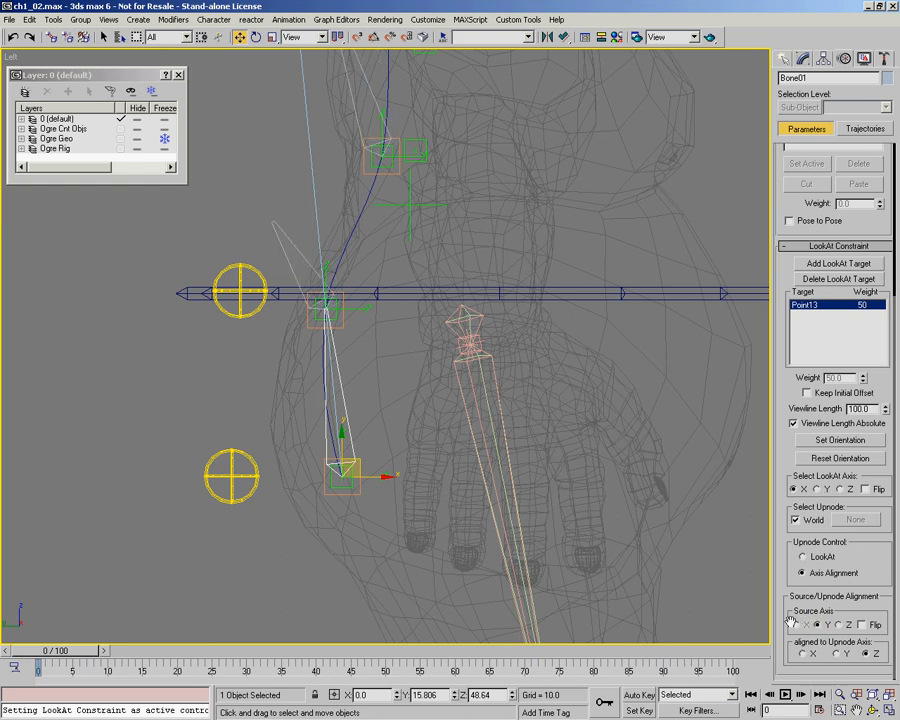
click(838, 626)
click(866, 626)
Turn off the absolute viewline length on the lowest spine bone's LookAt Constraint and set its viewline length to 0
middle_drag(402, 299, 334, 385)
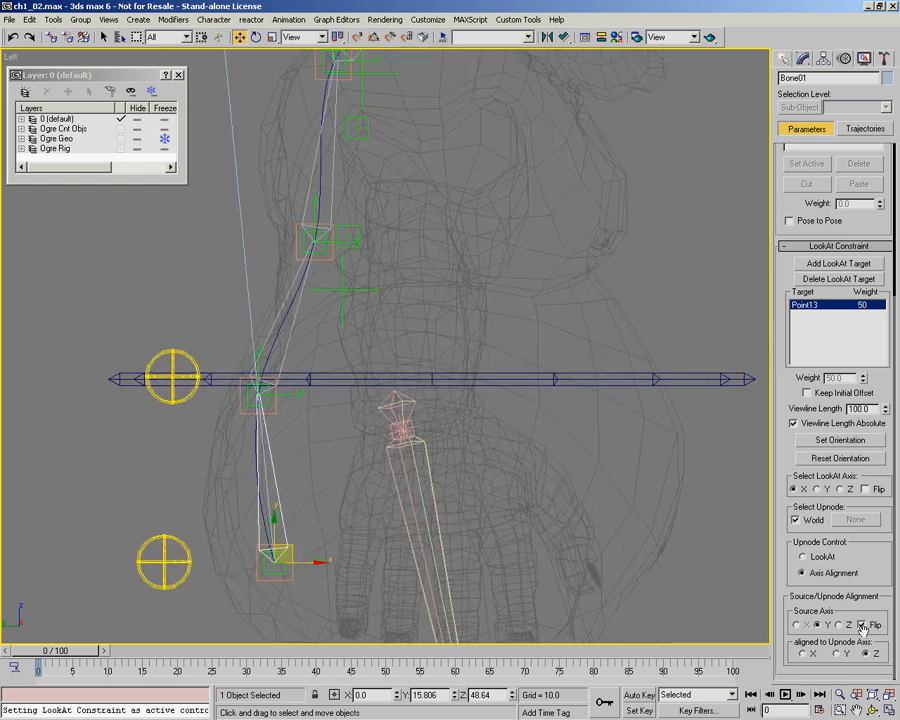
middle_drag(307, 398, 321, 430)
scroll(321, 432, down, 1)
scroll(322, 433, up, 1)
middle_drag(312, 506, 349, 443)
scroll(350, 448, down, 4)
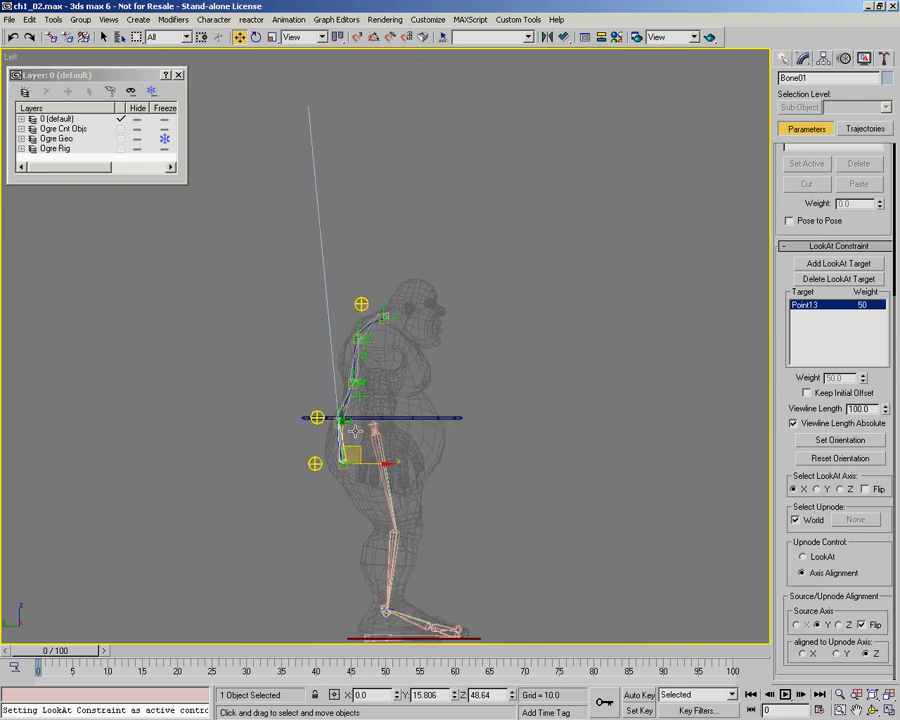
scroll(362, 453, up, 1)
middle_drag(360, 343, 363, 439)
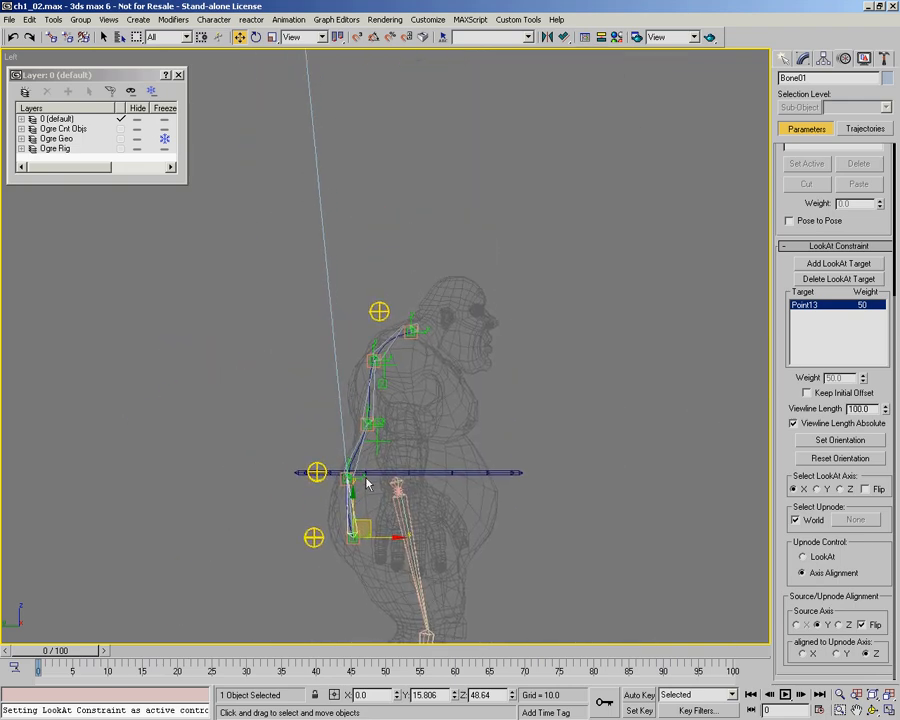
middle_drag(346, 227, 341, 213)
middle_drag(328, 355, 321, 409)
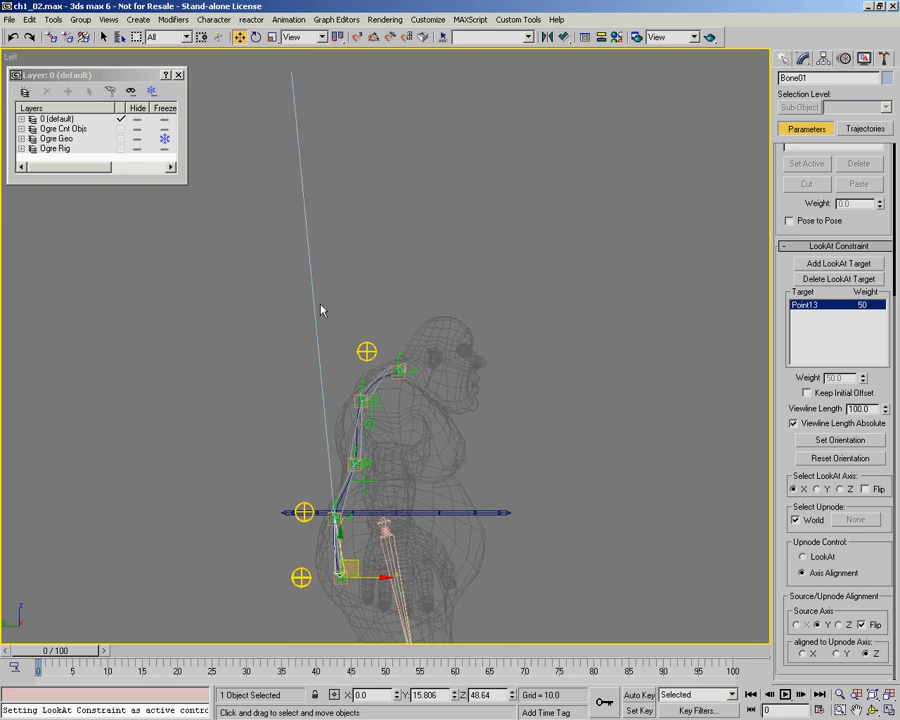
click(793, 423)
right_click(884, 408)
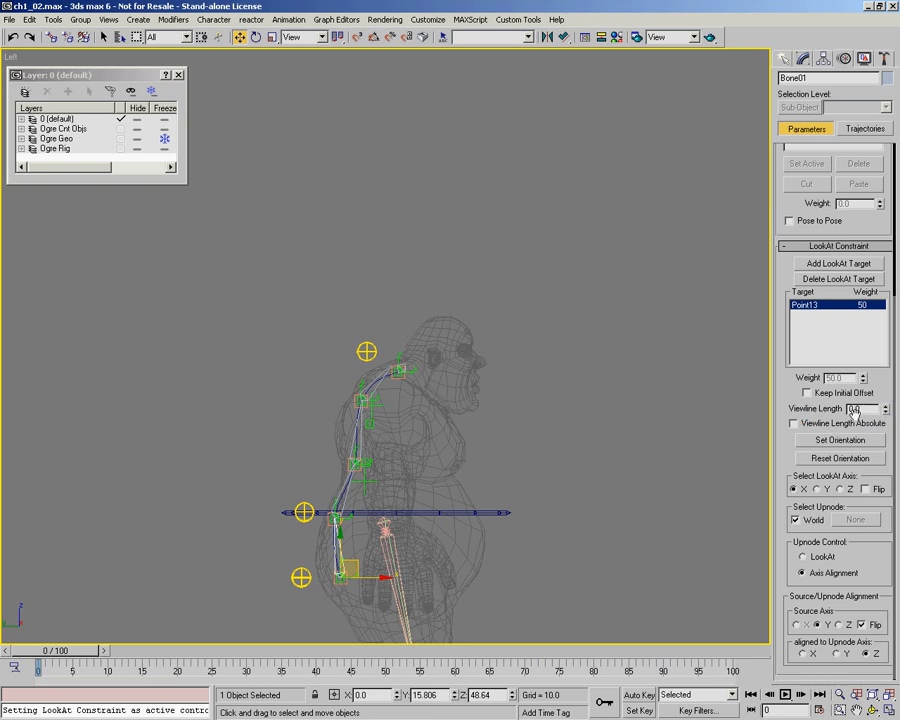
Apply a LookAt Constraint to the second spine bone, targeting the third Point helper up the curve
middle_drag(430, 446, 426, 388)
scroll(333, 422, up, 10)
scroll(372, 392, down, 6)
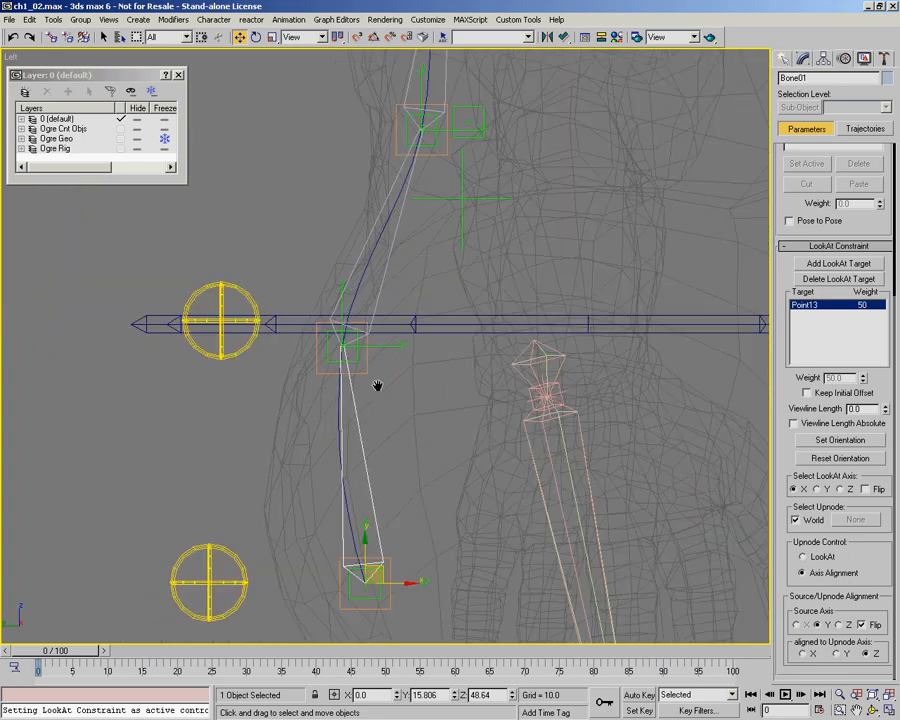
click(368, 305)
scroll(339, 377, up, 3)
right_click(345, 382)
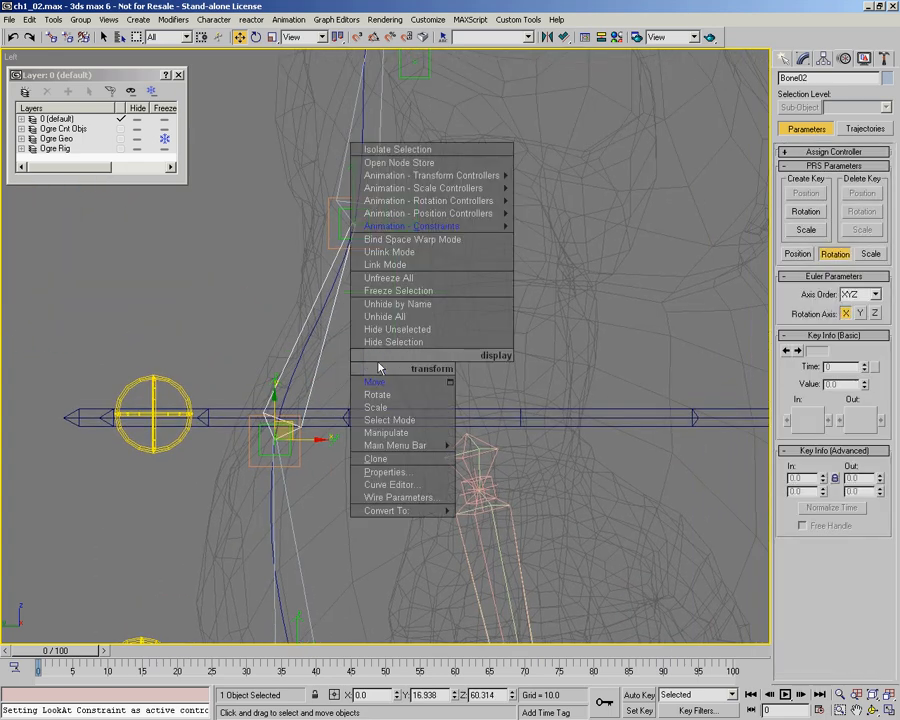
click(270, 256)
click(340, 227)
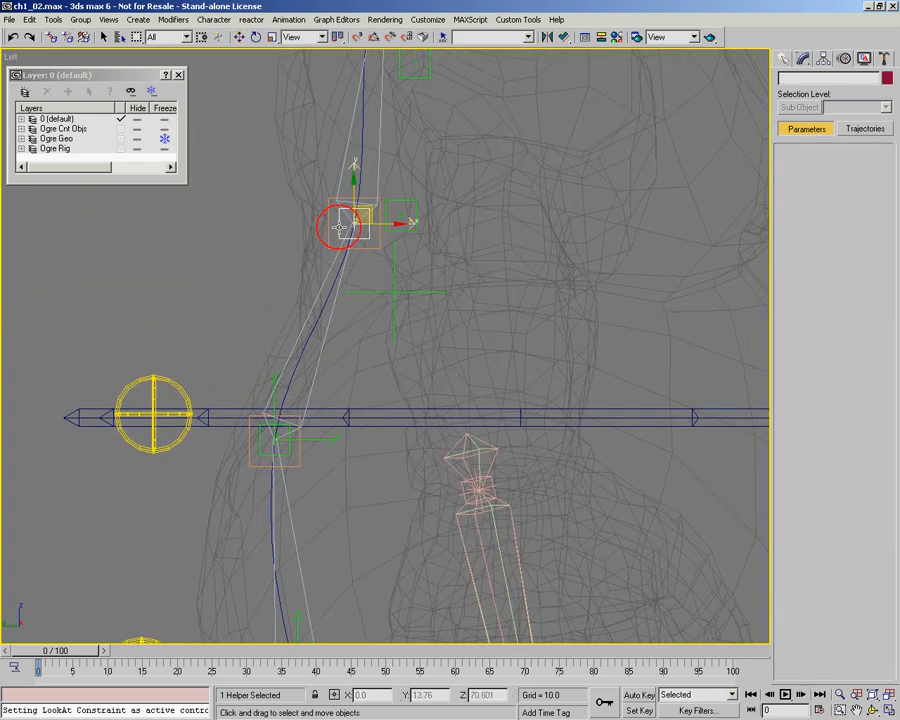
Set the second spine bone's LookAt source axis to flipped Y, with absolute viewline length off and viewline length 0
scroll(786, 606, down, 5)
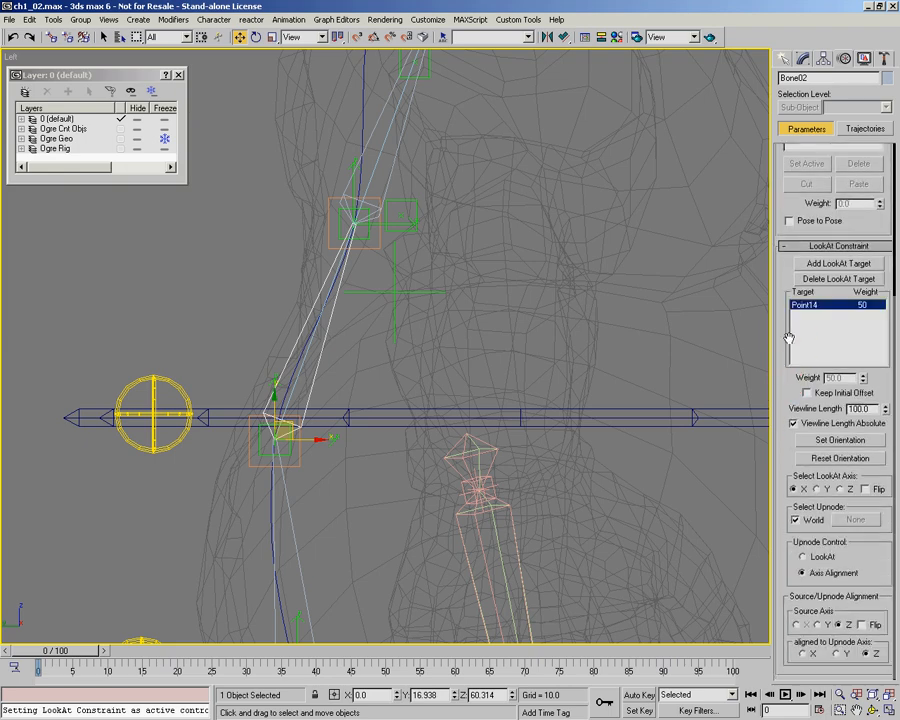
click(819, 625)
click(864, 625)
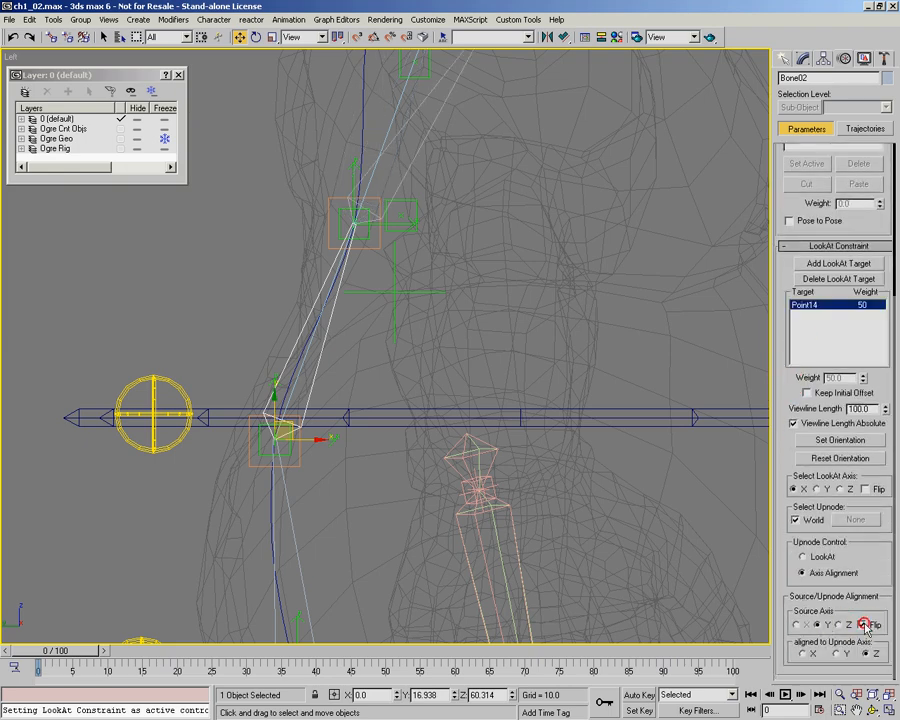
scroll(464, 508, down, 3)
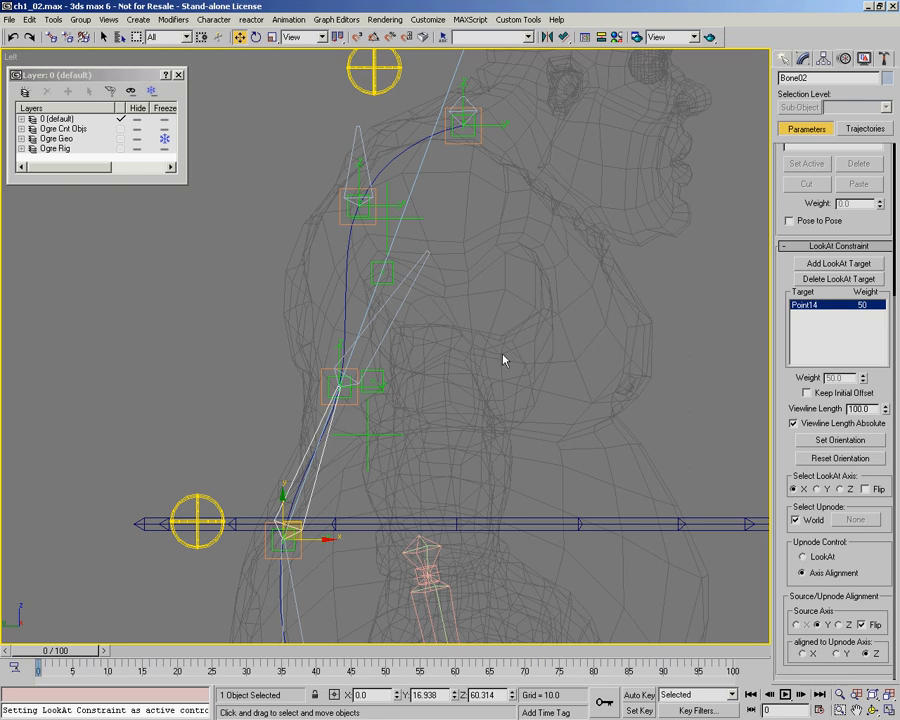
click(842, 625)
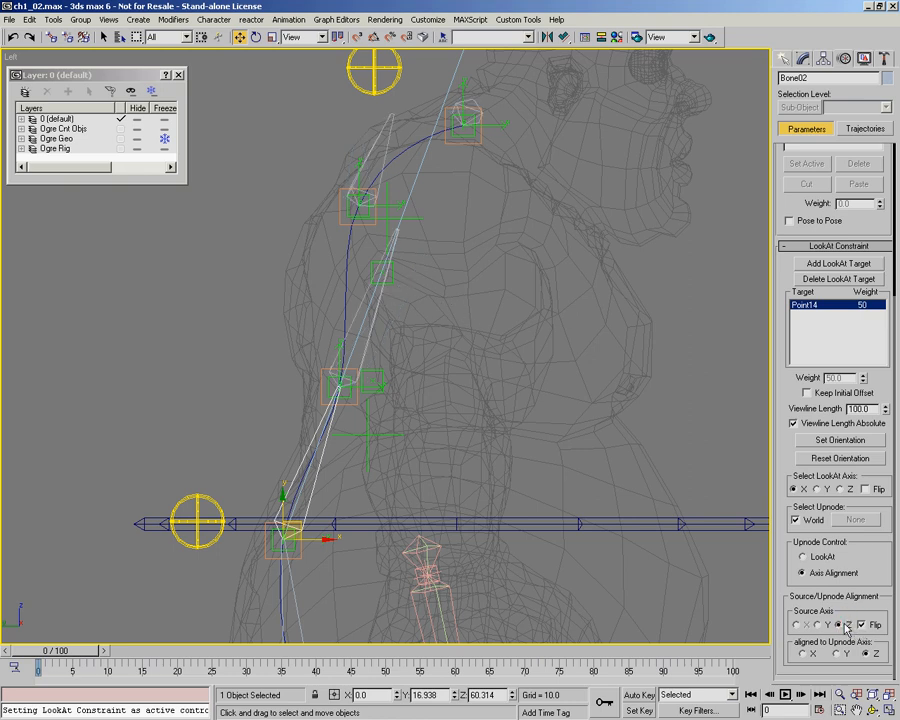
click(821, 625)
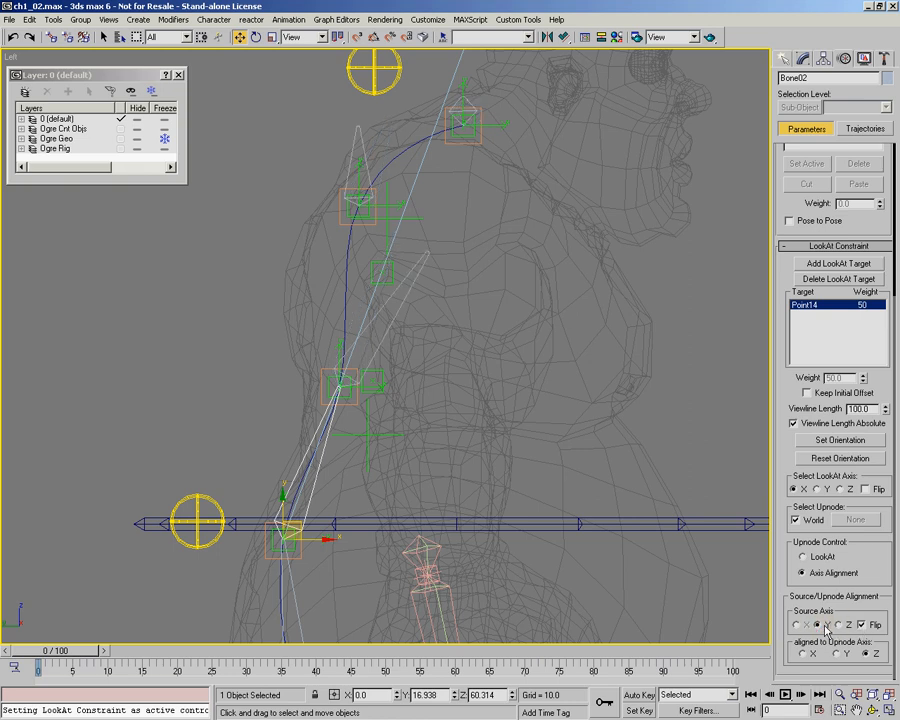
scroll(368, 311, up, 2)
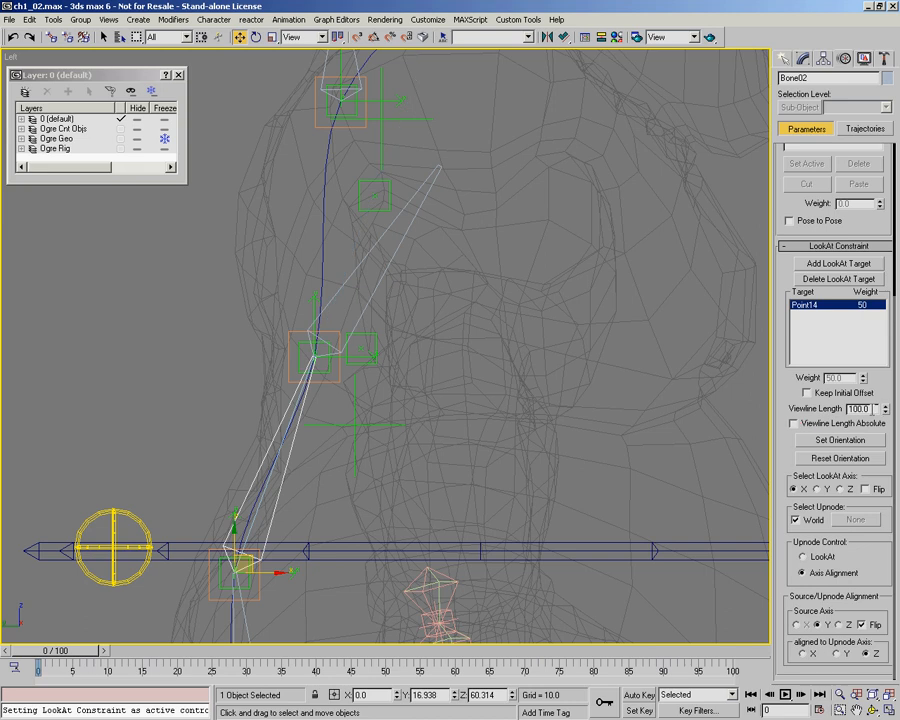
right_click(888, 415)
right_click(886, 408)
Apply a LookAt Constraint to the third spine bone, targeting the Point helper at the upper back
middle_drag(378, 409, 388, 436)
key(Page_Down)
right_click(418, 297)
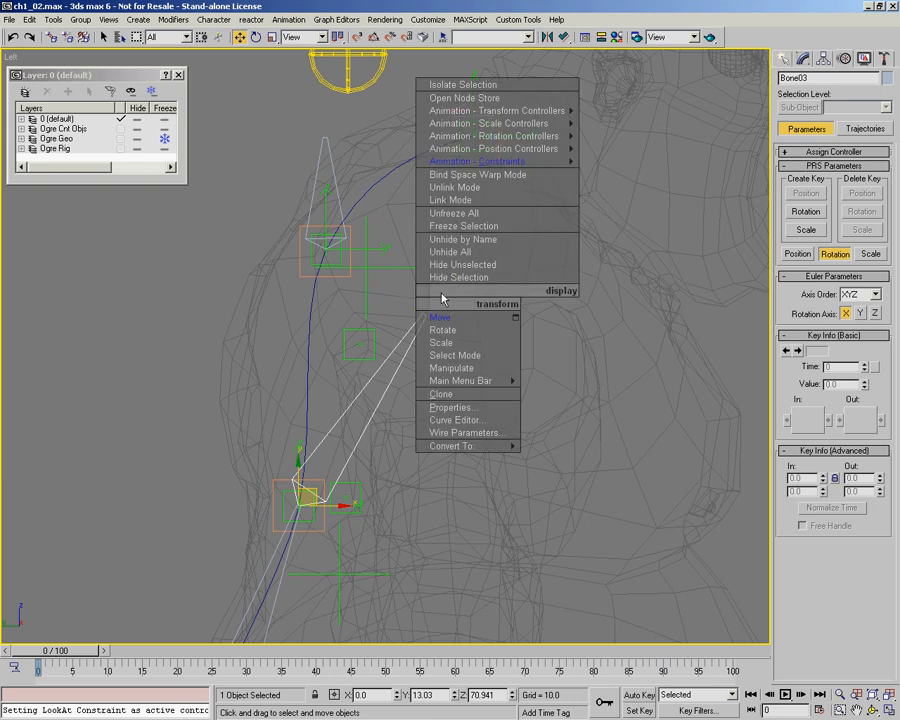
click(382, 249)
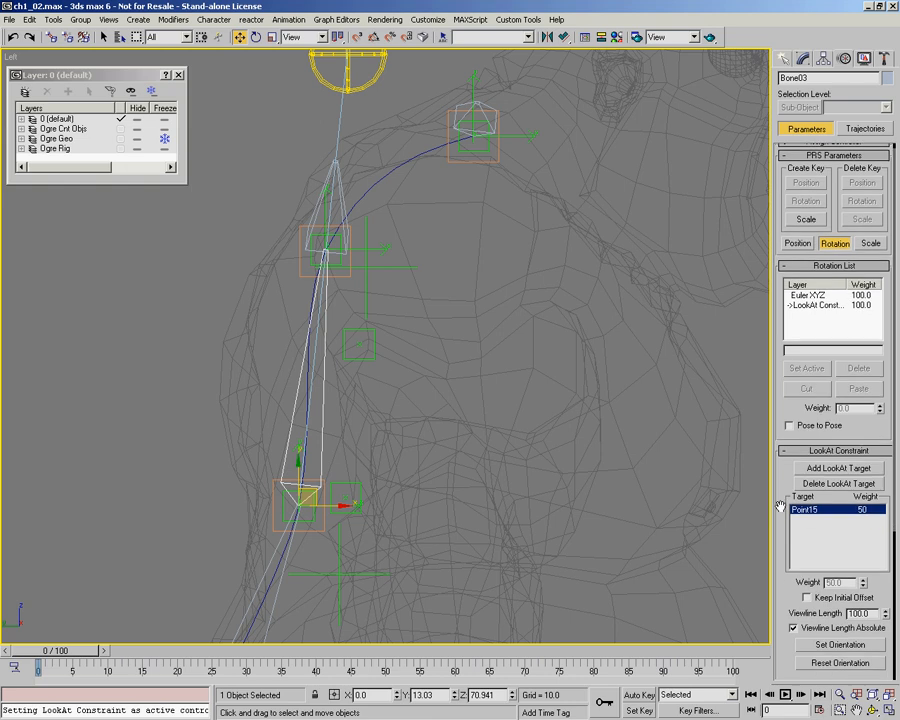
Turn off the third spine bone's absolute viewline length, set the viewline length to 0, and use a flipped Y source axis
scroll(783, 513, down, 5)
click(792, 423)
right_click(888, 409)
right_click(882, 409)
click(821, 625)
click(861, 625)
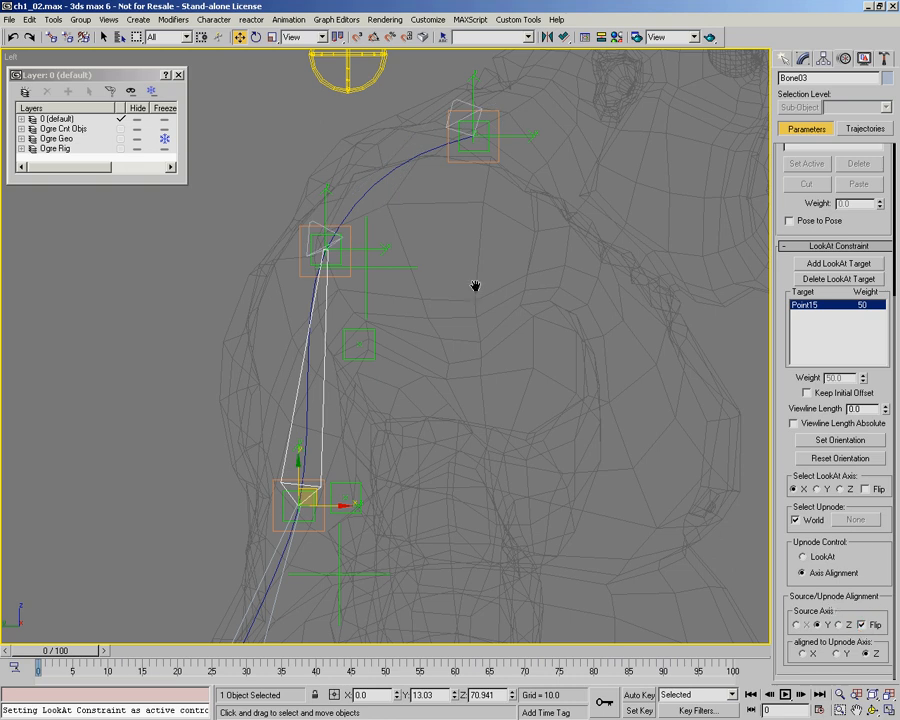
Apply a LookAt Constraint to the fourth spine bone, targeting the Point helper at the curve's upper end
middle_drag(475, 287, 447, 332)
click(296, 263)
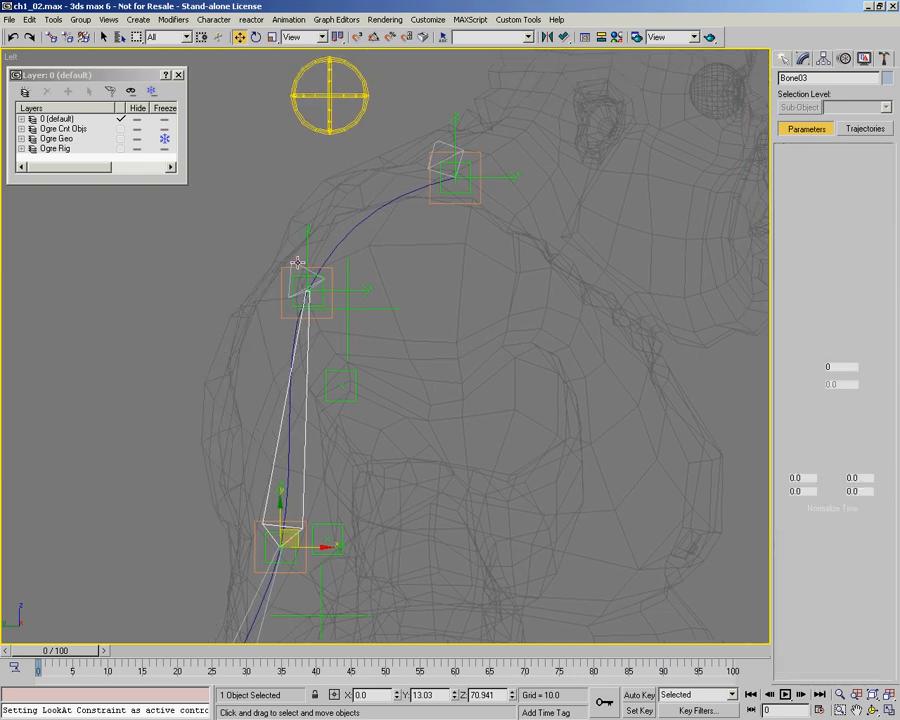
right_click(432, 321)
click(443, 310)
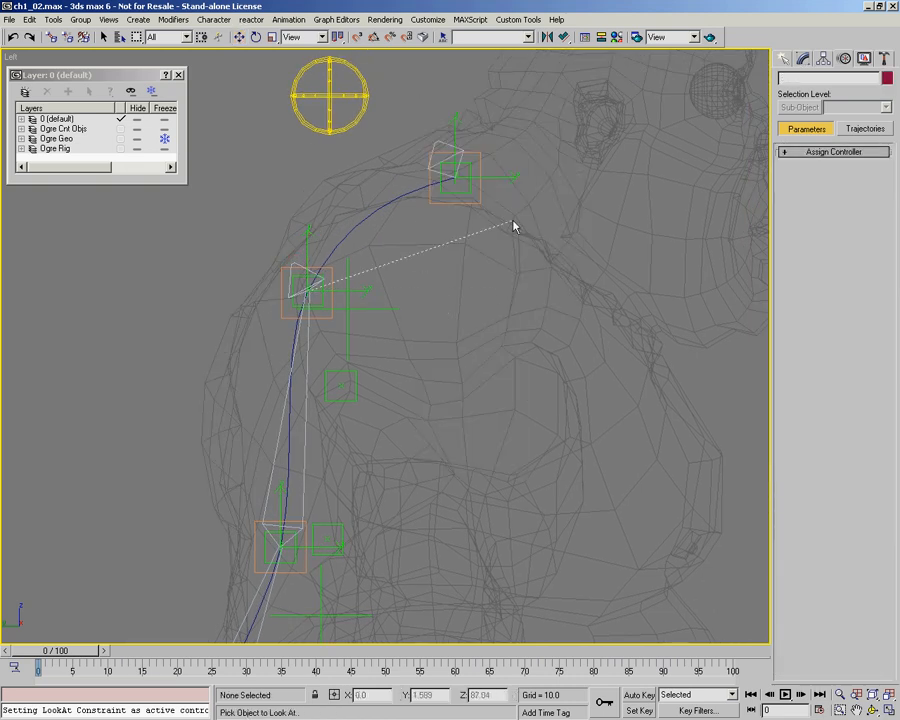
click(467, 194)
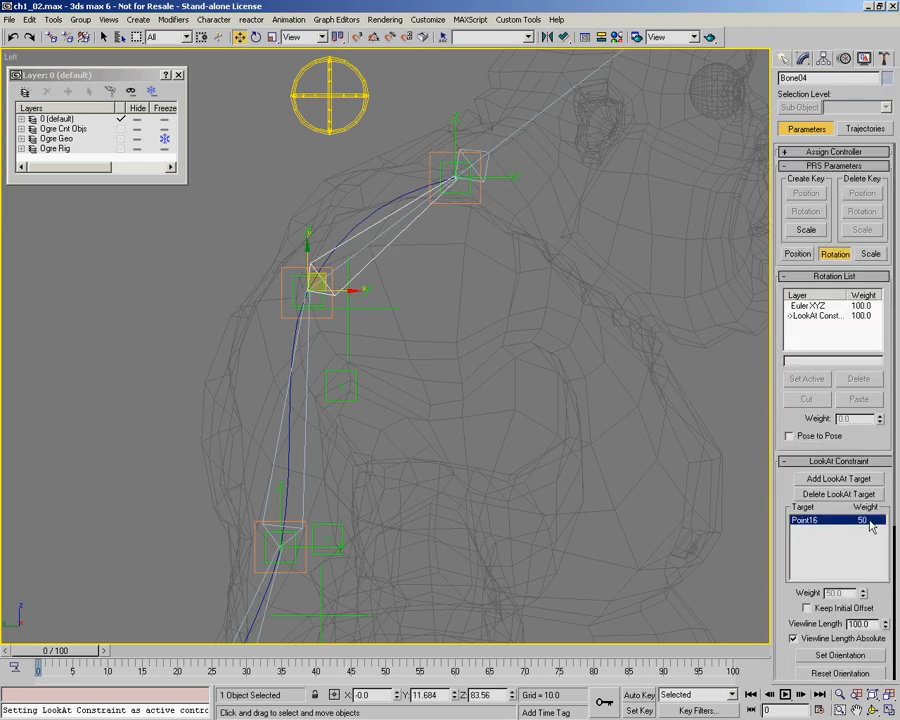
Turn off the fourth spine bone's absolute viewline length, set the viewline length to 0, and use a flipped Y source axis
drag(781, 508, 845, 364)
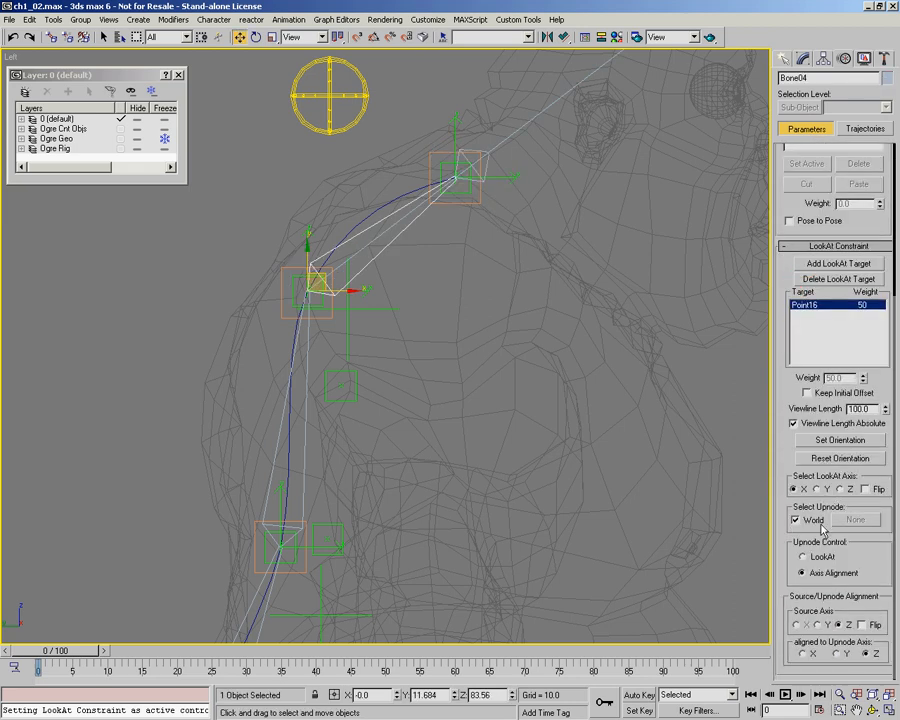
click(829, 425)
right_click(884, 409)
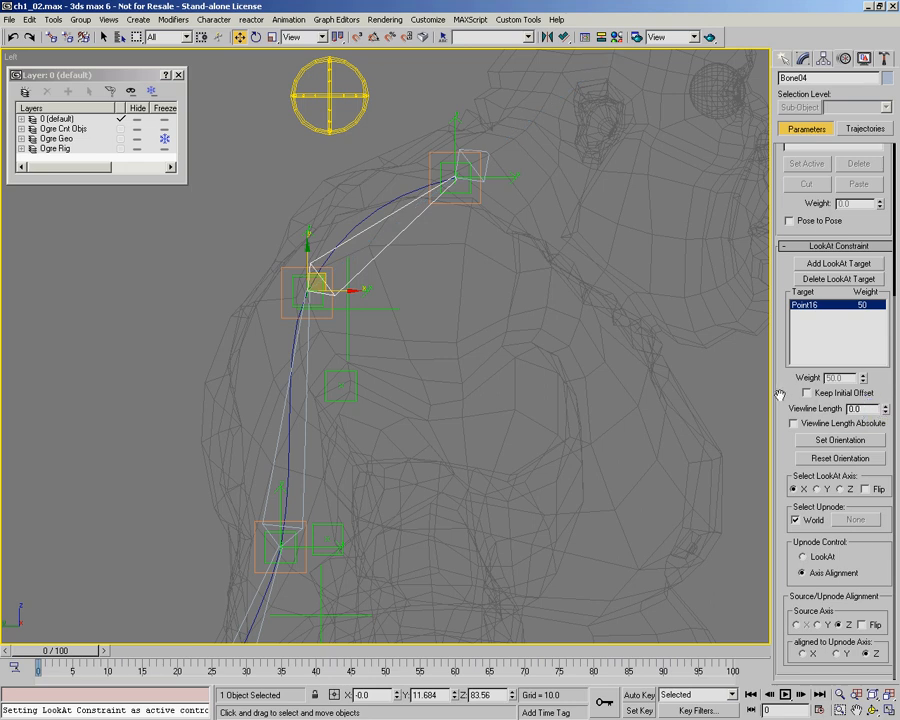
click(816, 624)
click(863, 625)
Check each Point helper along the spine curve from bottom to top, and the lowest spine bone's LookAt Constraint
scroll(418, 258, down, 5)
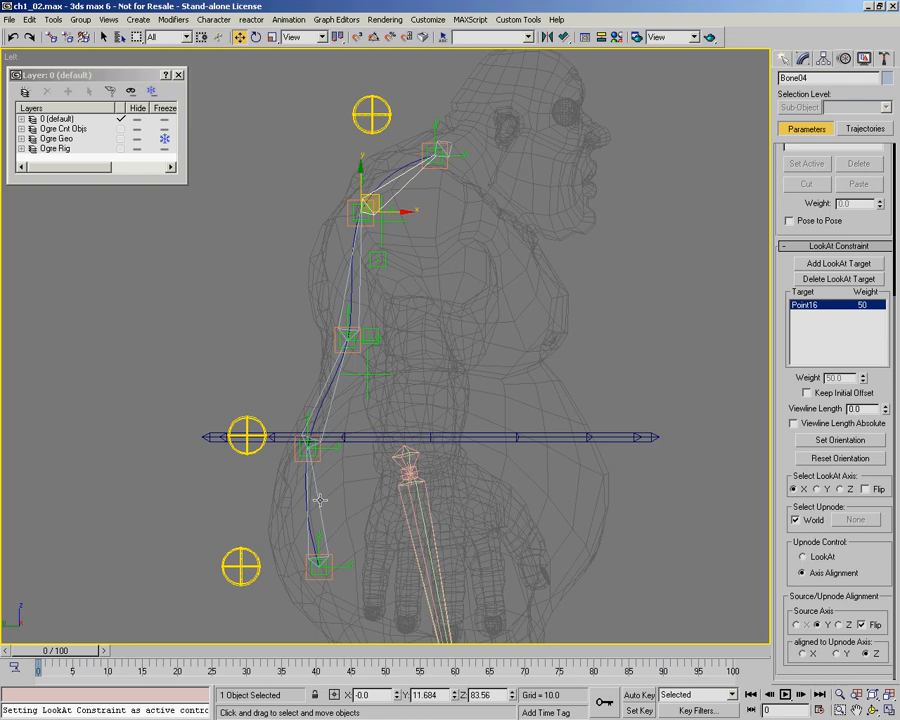
click(343, 566)
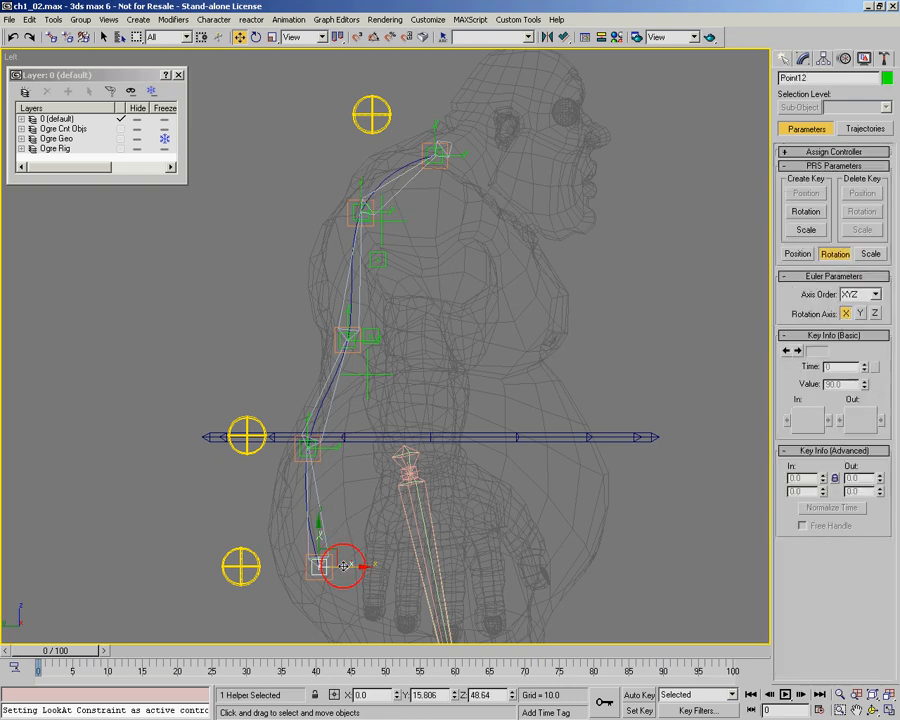
click(312, 448)
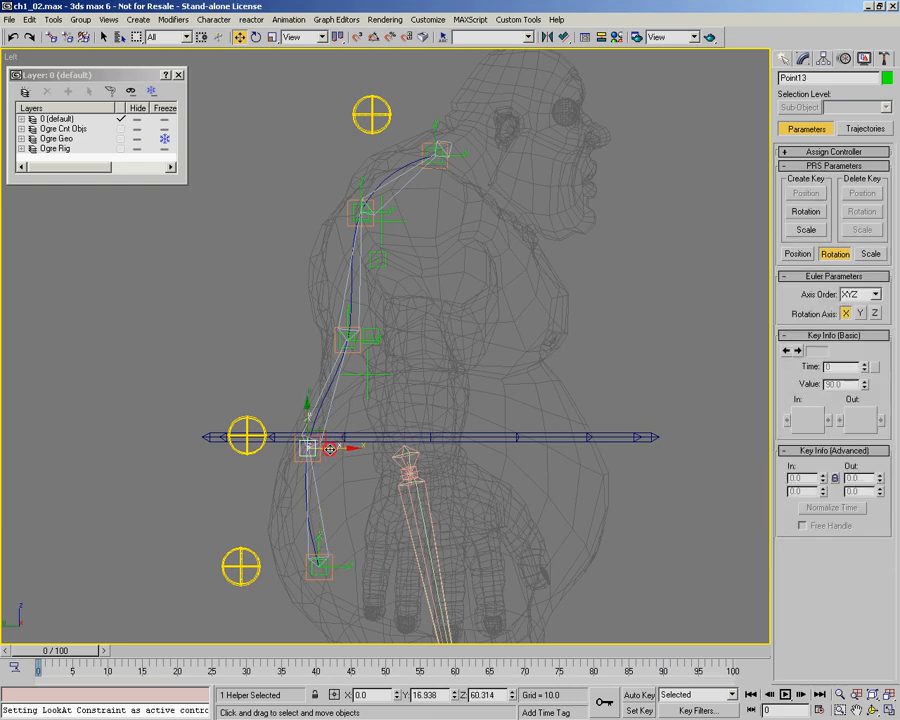
click(350, 337)
click(362, 210)
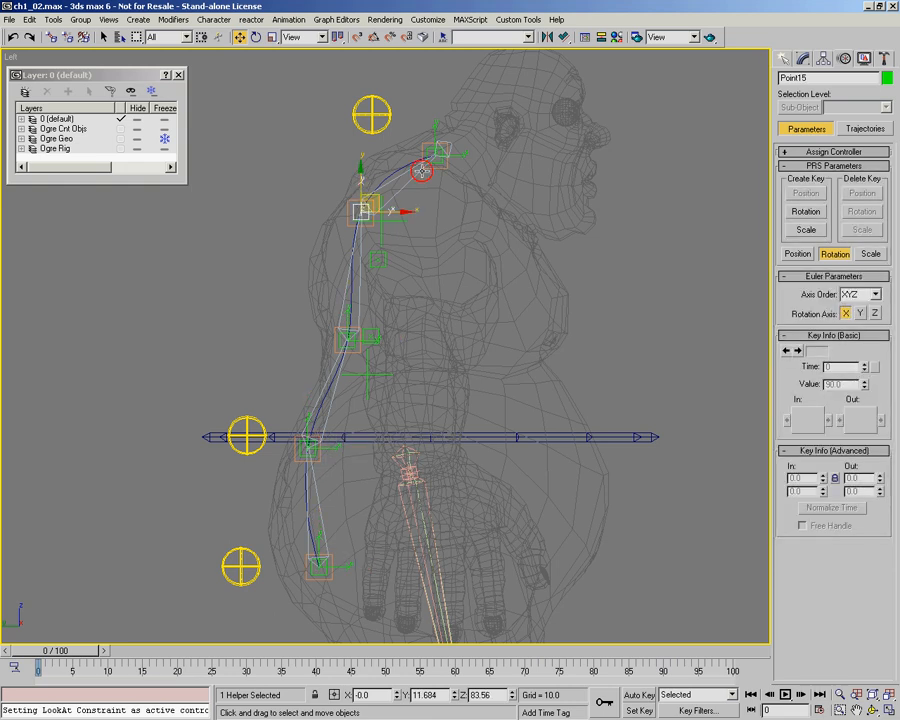
click(435, 153)
click(325, 512)
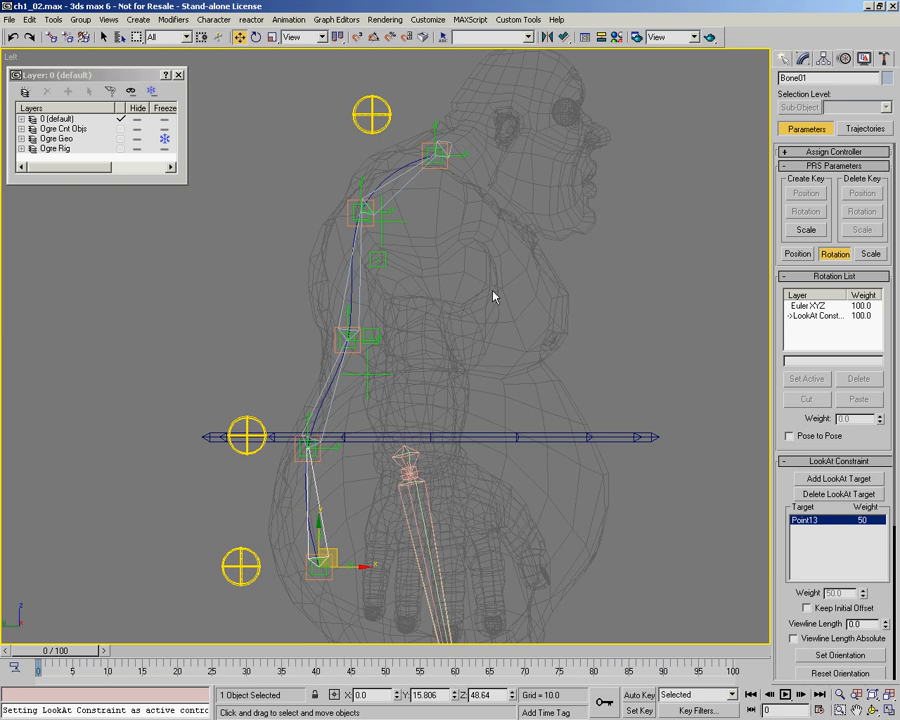
Test-move the waist-level spine control and switch the model to shaded display to see how the bones follow
click(264, 424)
mouse_move(323, 431)
mouse_down()
mouse_move(281, 362)
mouse_move(297, 456)
mouse_move(317, 323)
mouse_move(306, 397)
mouse_move(368, 449)
mouse_move(320, 332)
mouse_move(282, 449)
mouse_move(405, 451)
mouse_move(319, 423)
mouse_move(367, 499)
mouse_move(393, 447)
mouse_up()
key(F3)
drag(326, 370, 286, 455)
middle_drag(267, 552, 295, 420)
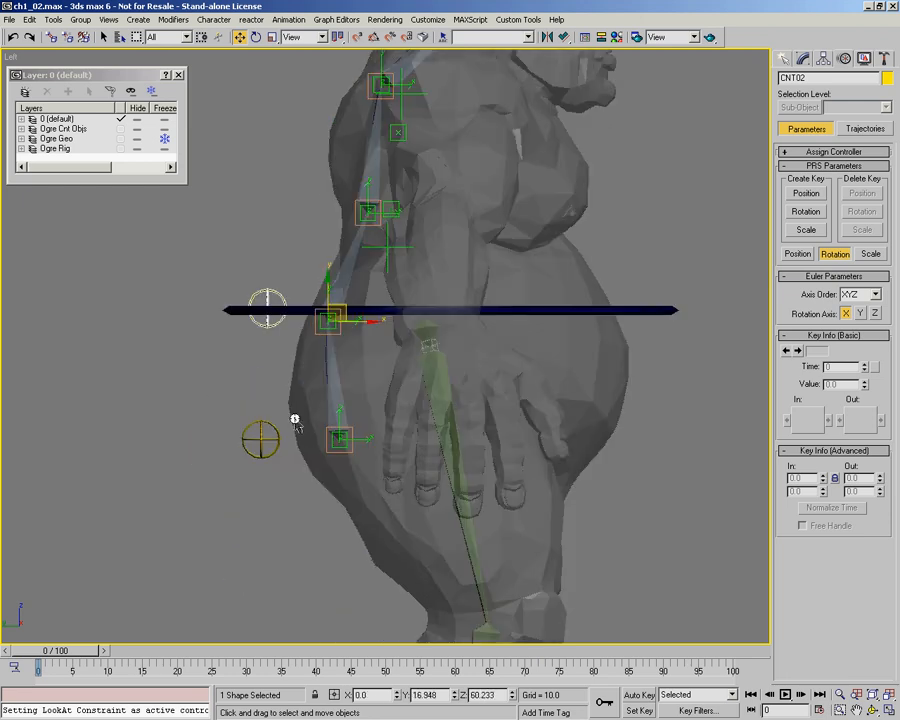
Test-move the lowest spine control and undo the move
drag(278, 437, 198, 534)
drag(251, 479, 347, 549)
key(ctrl+z)
Test-move and rotate the upper spine control to see the spine bend, cancelling each transform
middle_drag(378, 477, 372, 99)
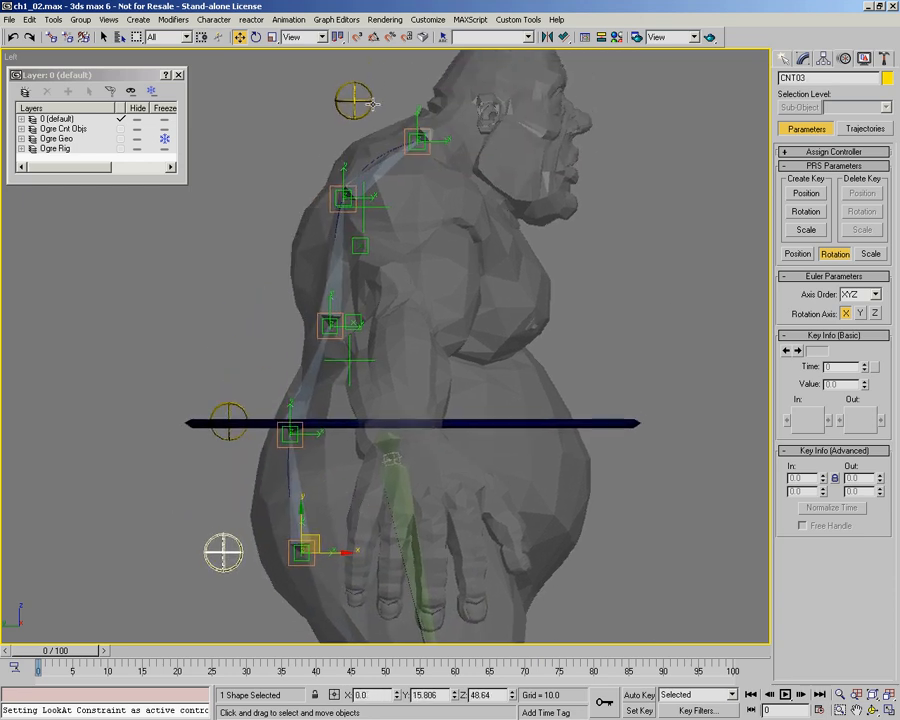
middle_drag(366, 143, 362, 173)
key(alt+z)
drag(303, 386, 308, 408)
right_click(328, 317)
drag(361, 160, 402, 67)
right_click(392, 268)
click(406, 294)
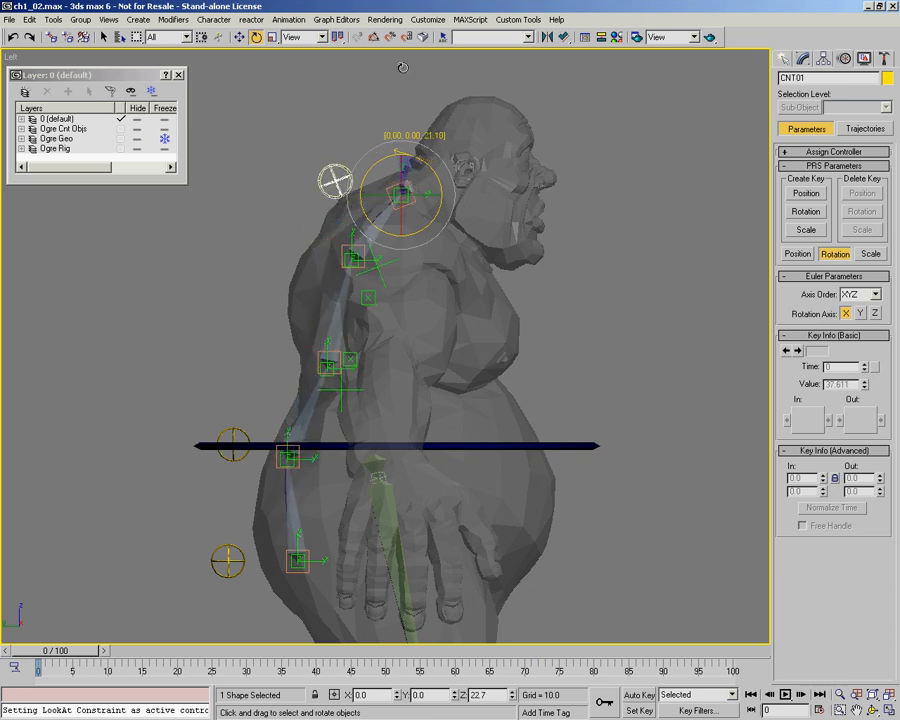
right_click(402, 67)
Test-rotate the waist-level spine control from the side and from an angled back view, cancelling each rotation
click(235, 432)
drag(295, 410, 310, 433)
right_click(310, 433)
alt+middle_drag(370, 378, 404, 366)
ctrl+alt+middle_drag(320, 414, 324, 395)
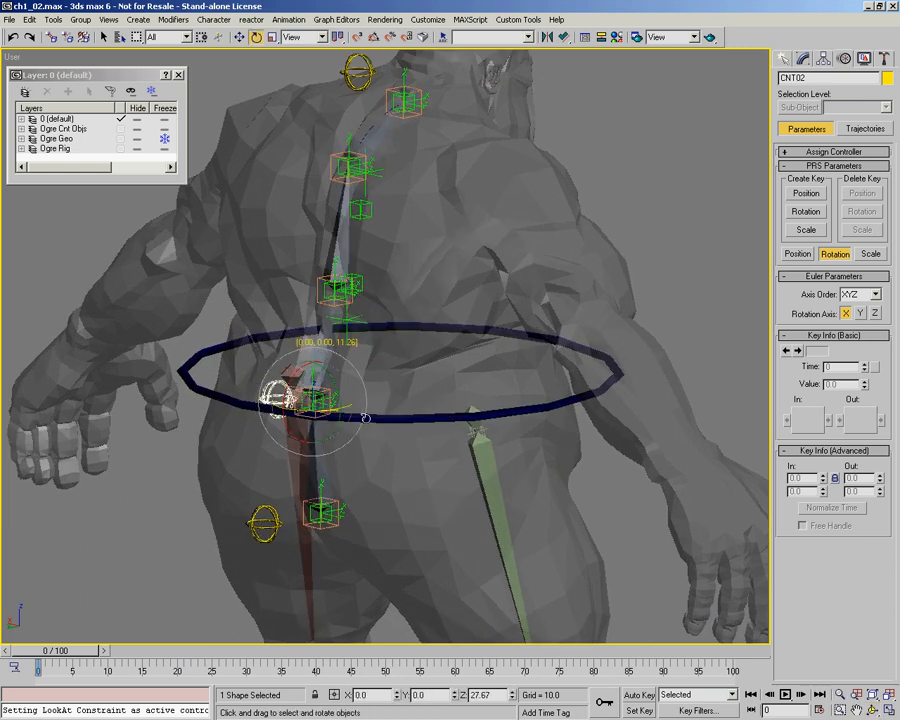
drag(347, 414, 297, 410)
right_click(297, 410)
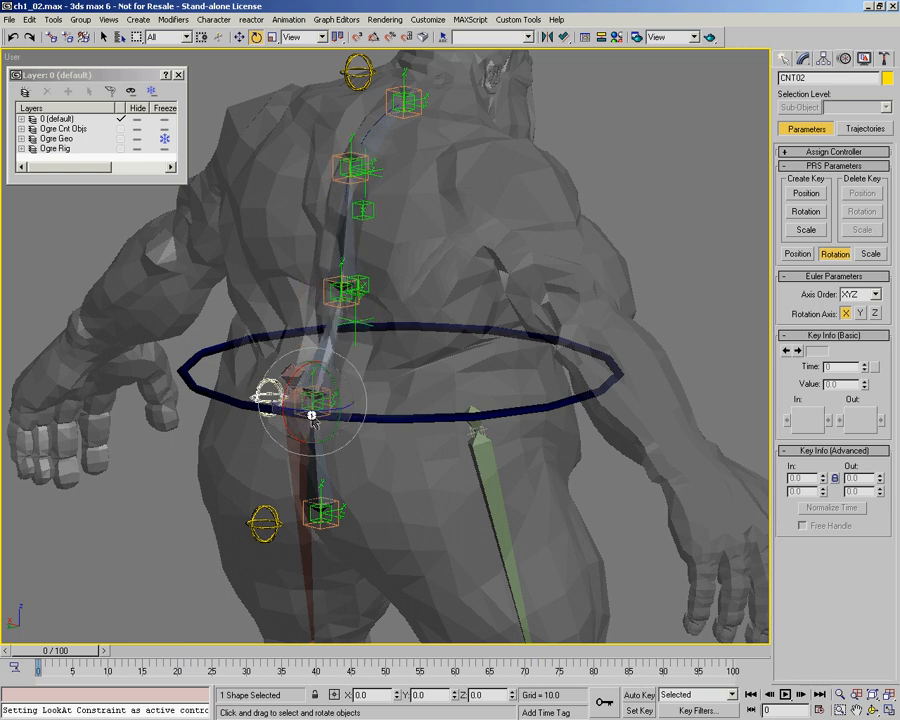
Return the model to wireframe display and view the spine and its upper control from the side
key(F3)
mouse_move(312, 402)
mouse_down()
mouse_move(363, 406)
mouse_move(237, 394)
mouse_move(289, 355)
mouse_up()
key(ctrl+r)
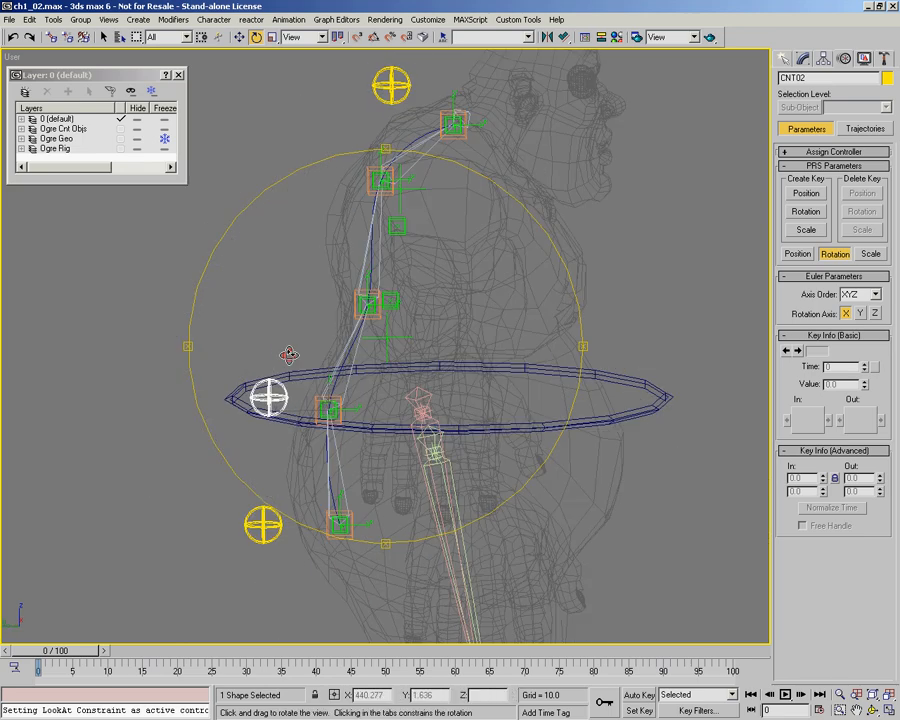
right_click(384, 245)
click(390, 84)
alt+middle_drag(450, 201, 338, 318)
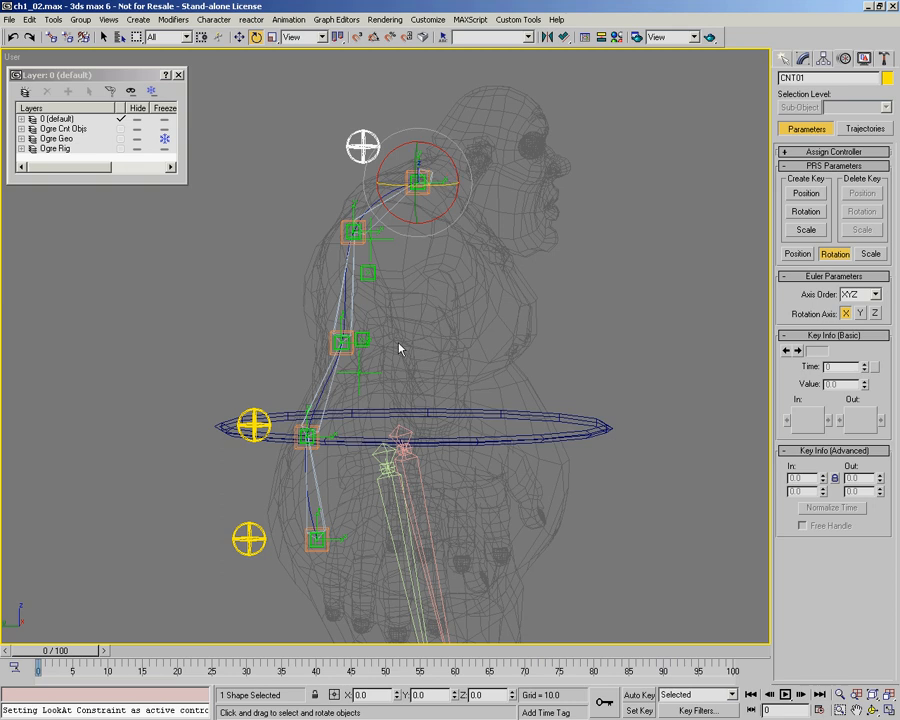
Examine the LookAt Constraint axis and upnode settings of the second spine bone
click(308, 436)
alt+middle_drag(308, 436, 335, 425)
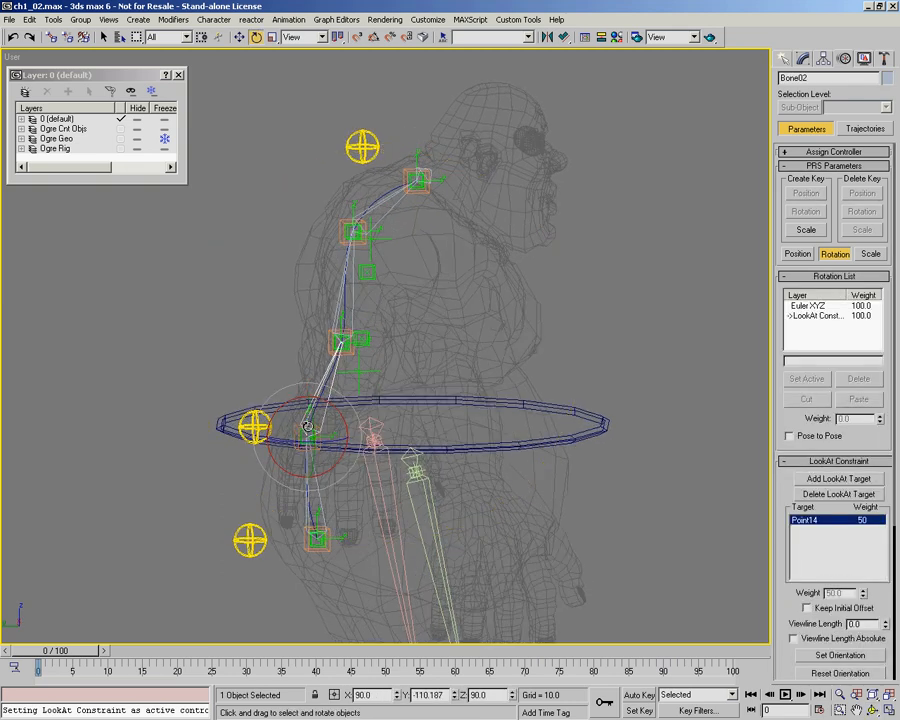
alt+middle_drag(330, 410, 348, 400)
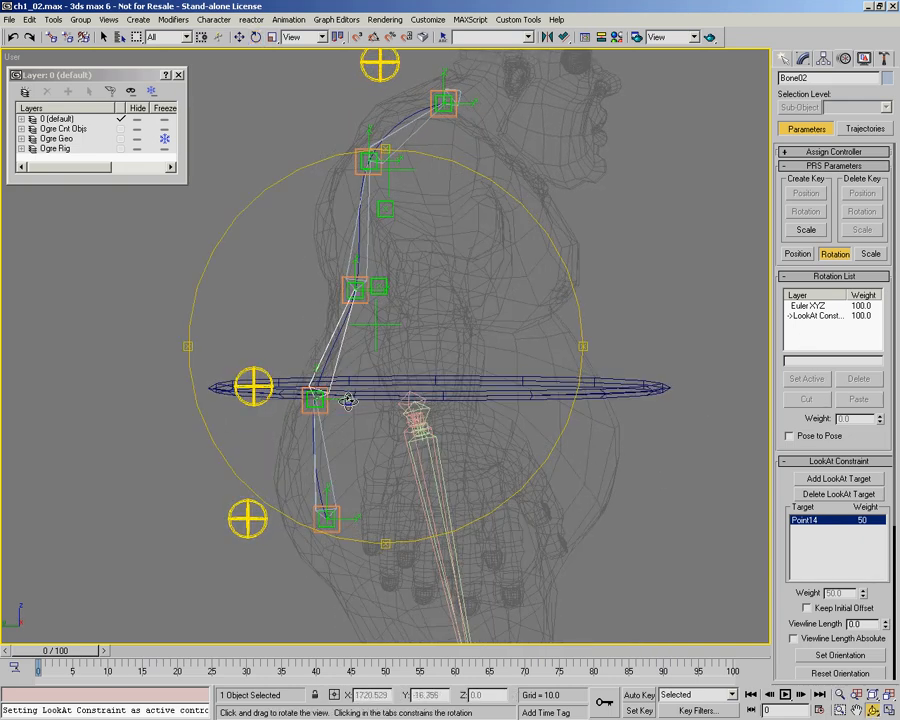
drag(790, 515, 820, 440)
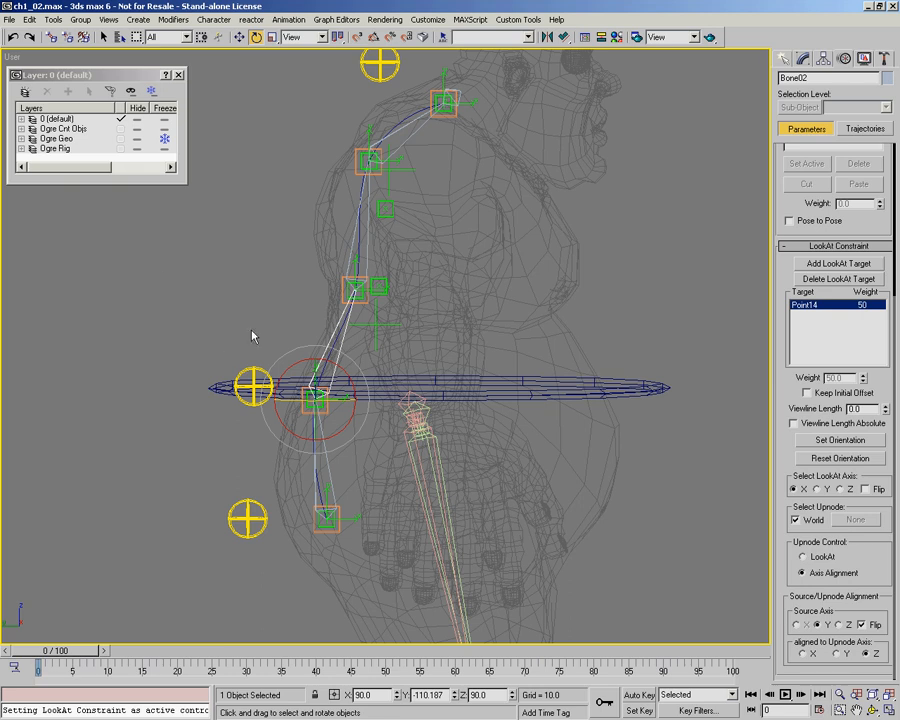
Switch to the Move tool and try moving the waist-level spine control while watching the bones
click(270, 386)
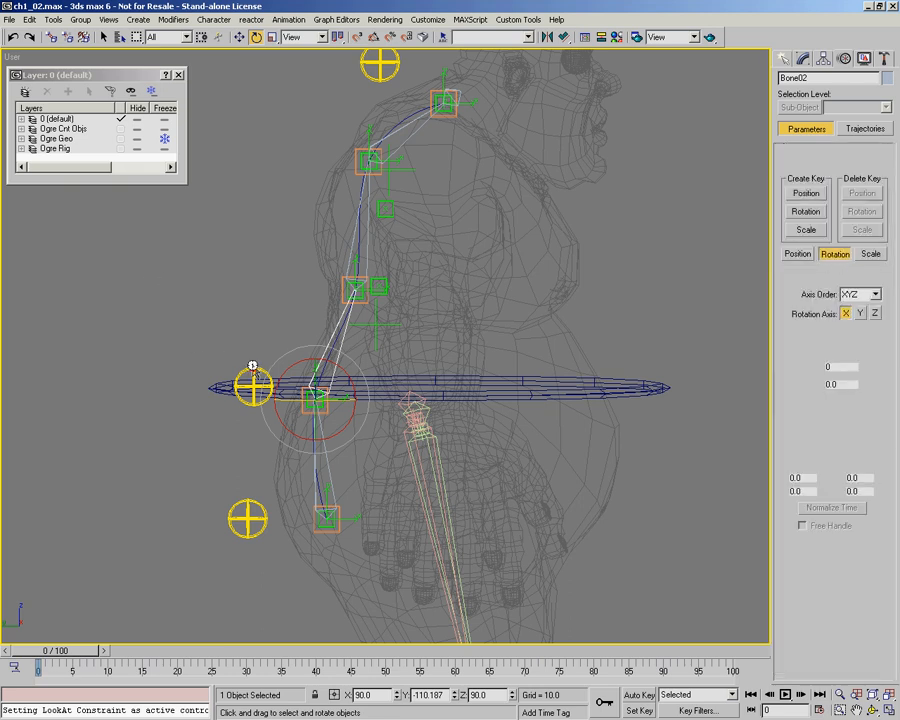
right_click(278, 385)
click(290, 394)
drag(291, 393, 268, 412)
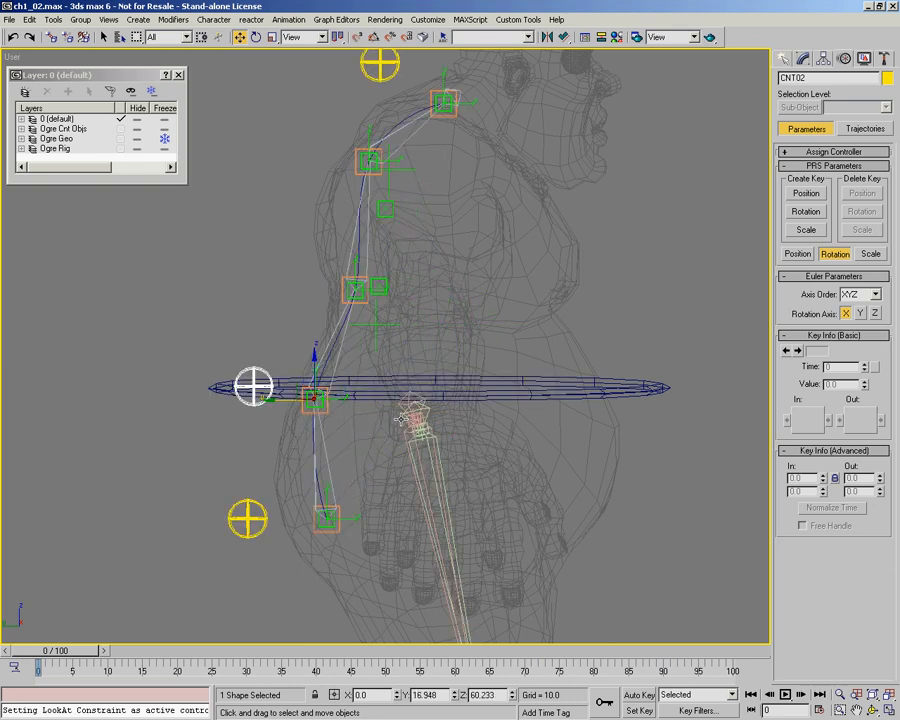
Reselect the second spine bone and review its LookAt settings against the whole spine
click(330, 355)
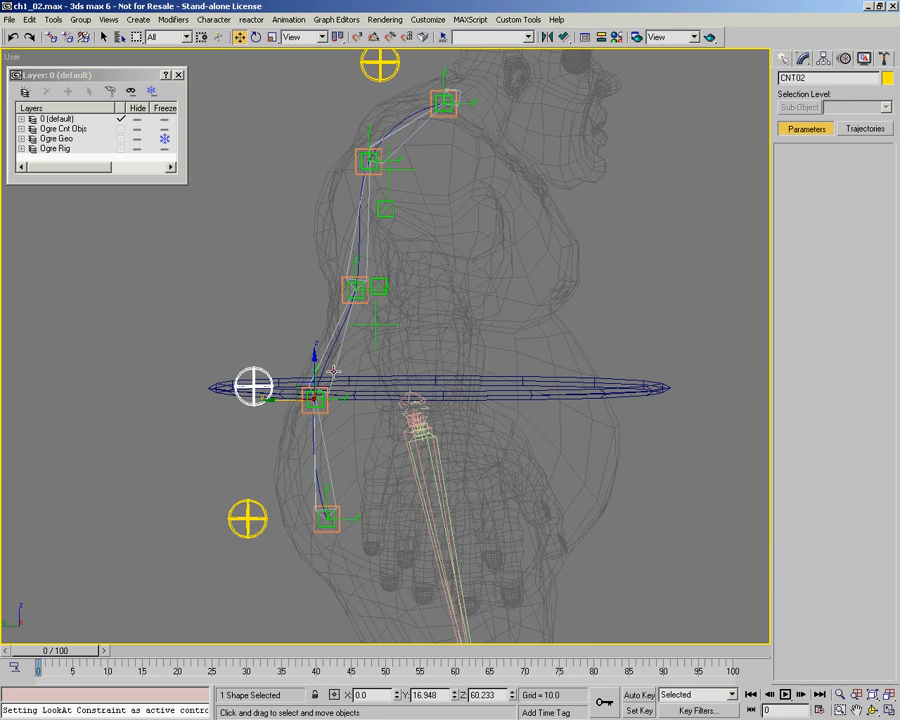
scroll(803, 424, down, 5)
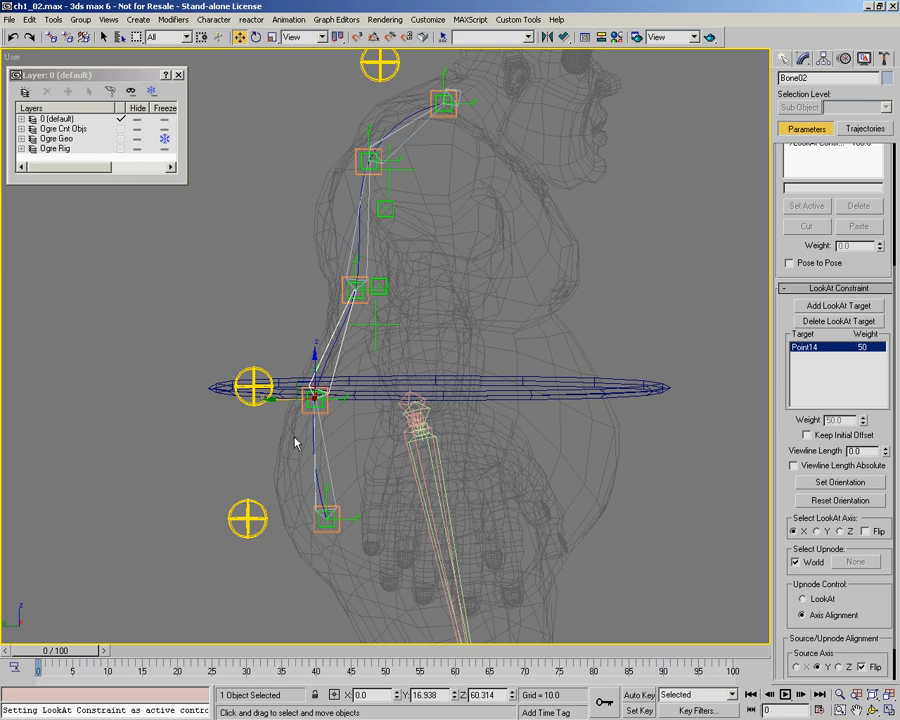
middle_drag(296, 442, 314, 452)
drag(314, 452, 441, 494)
key(w)
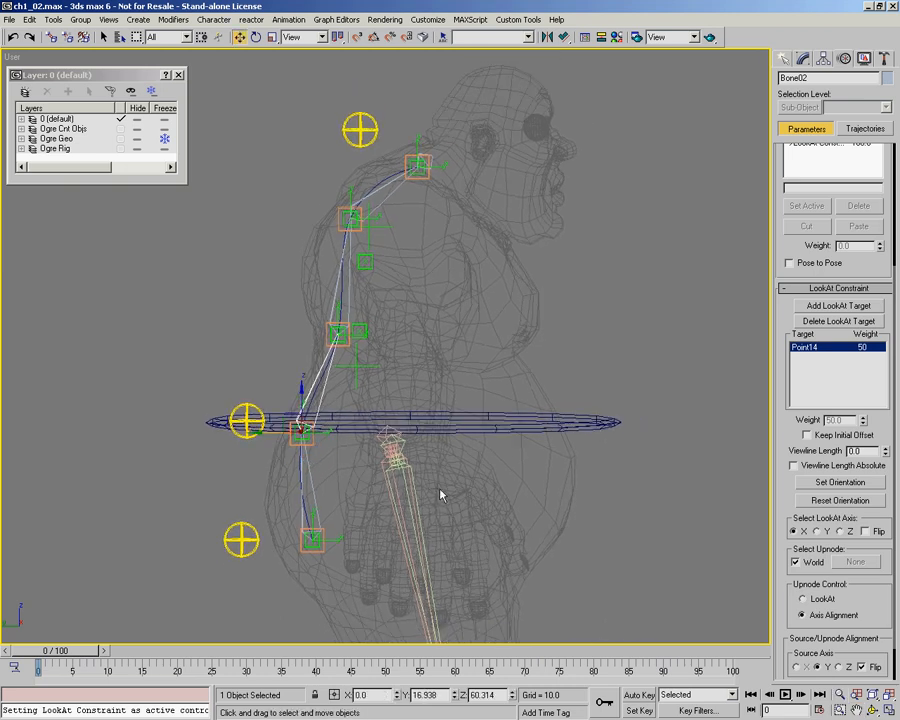